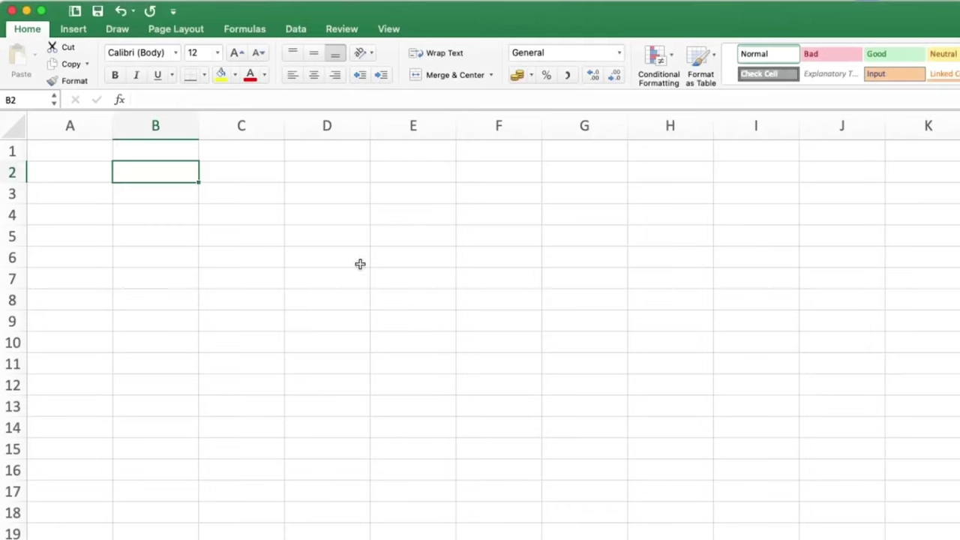
Type the title INVESTMENT APPRAISAL MODEL in B2 and the label NPV in B3.
text(IN)
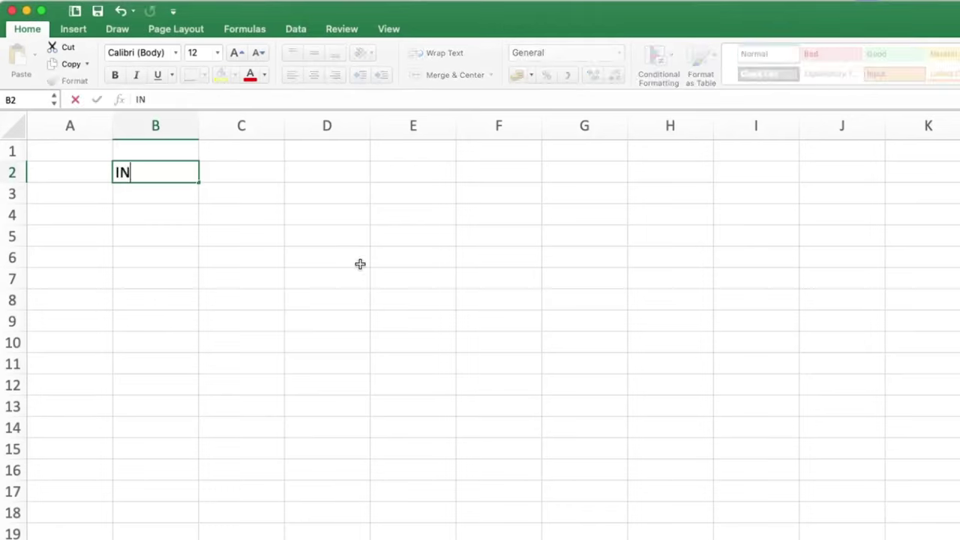
text(VEST)
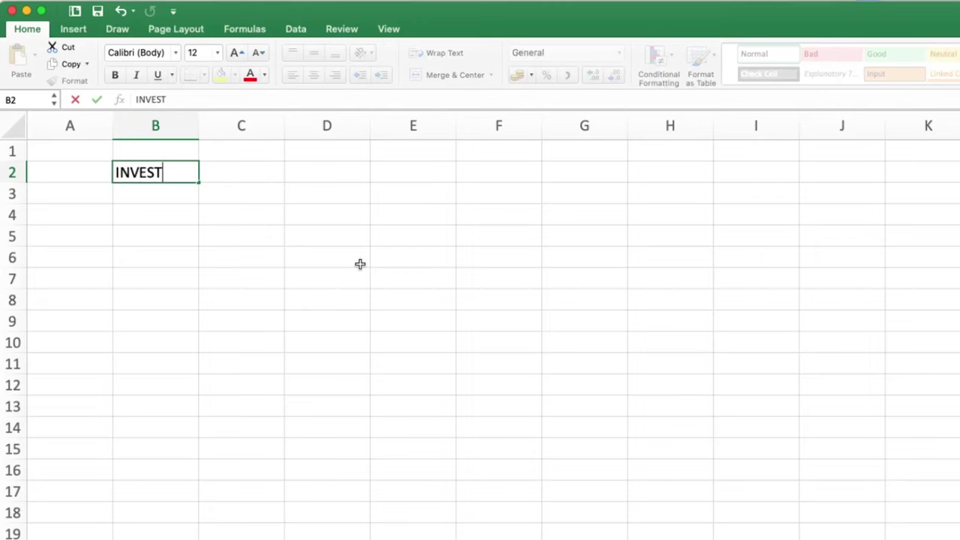
text(MENT A)
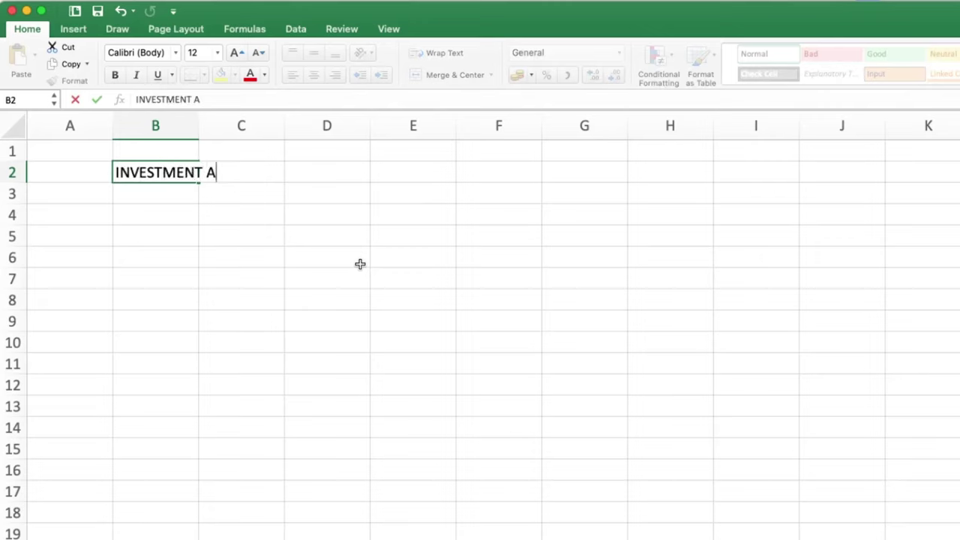
text(PPRAIS)
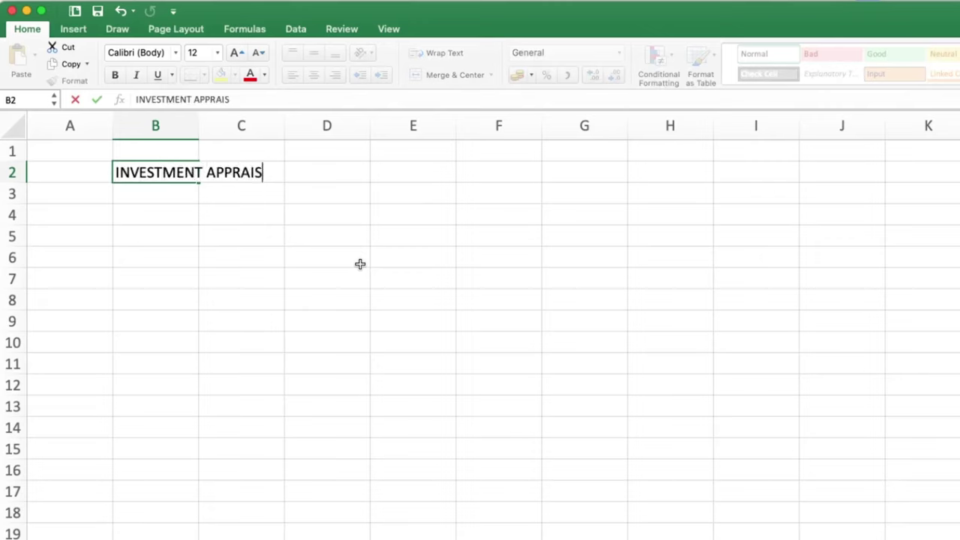
text(AL MOD)
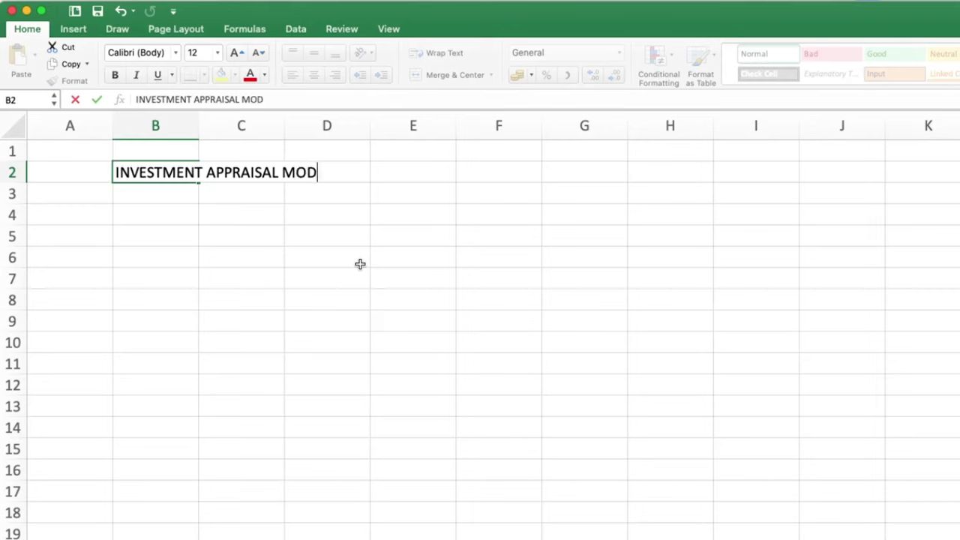
text(EL)
key(Return)
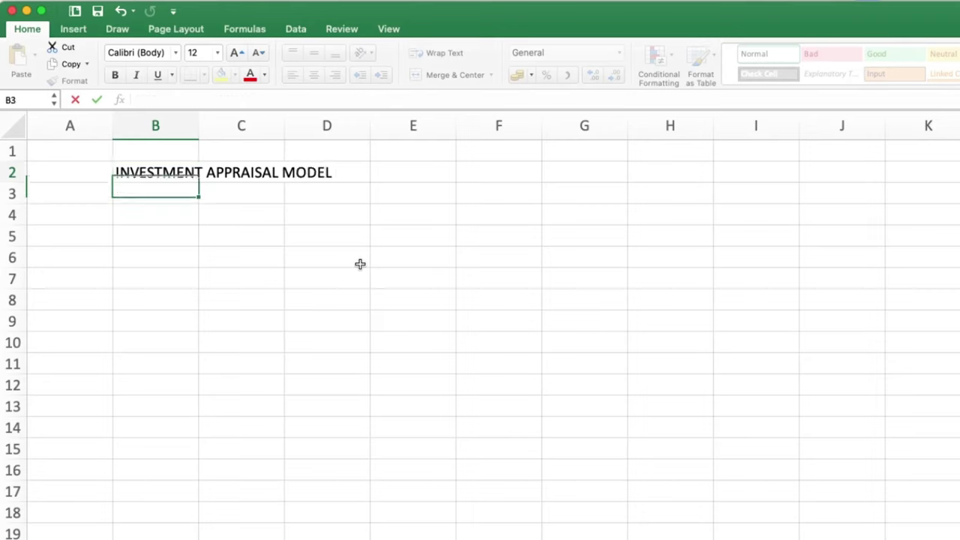
text(NP)
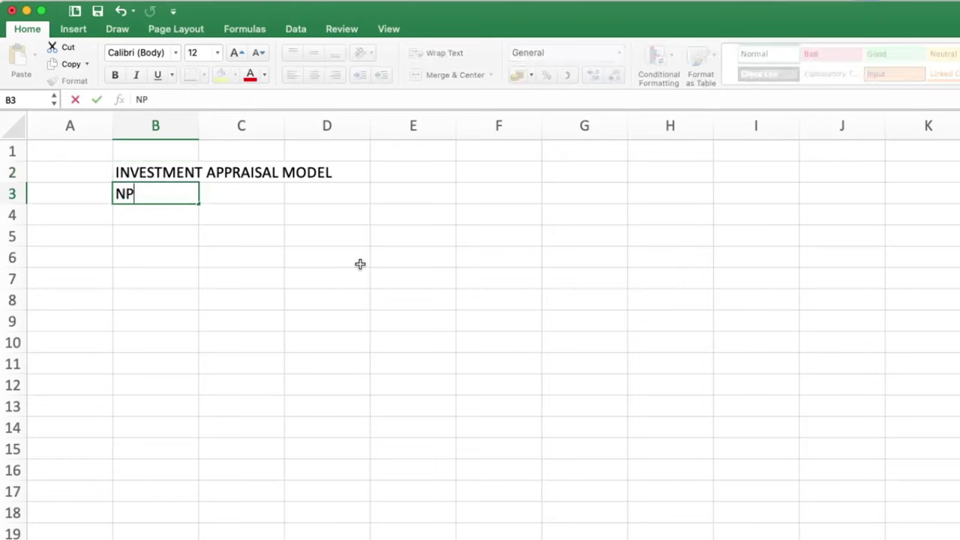
text(V)
key(Return)
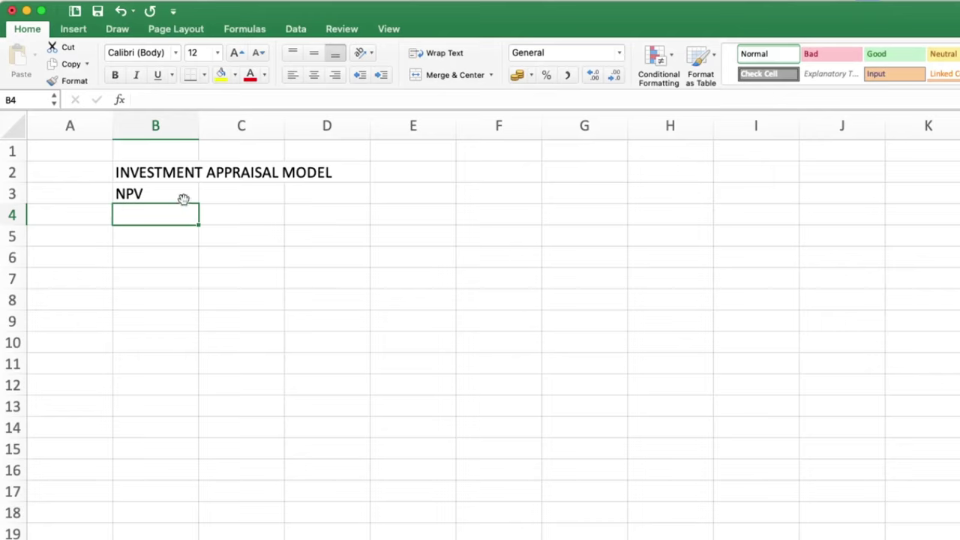
Label cell B5 'Period'.
click(140, 245)
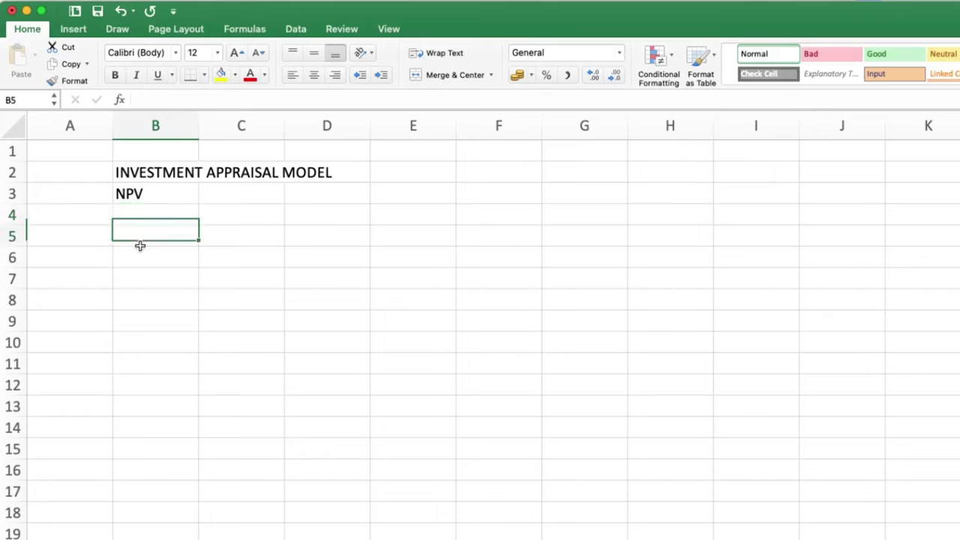
text(P)
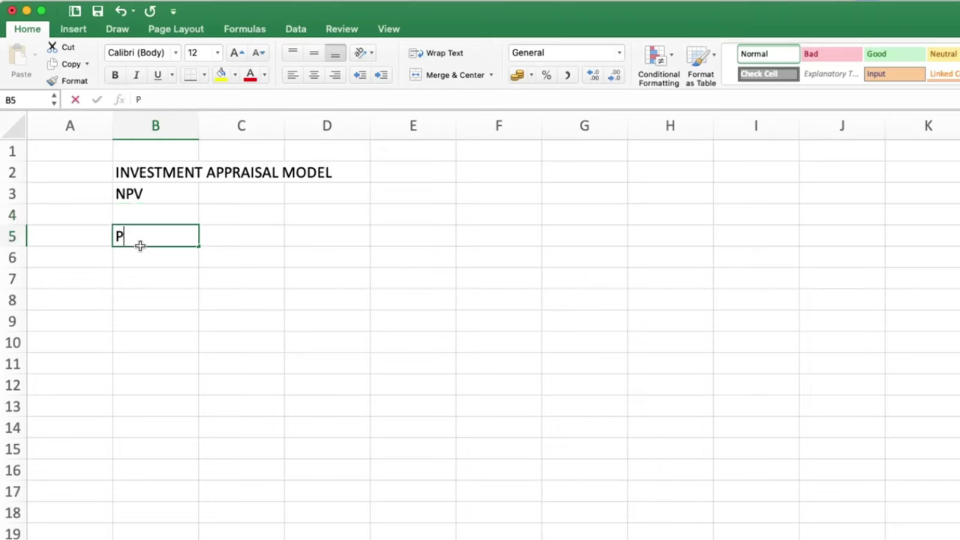
text(eriod)
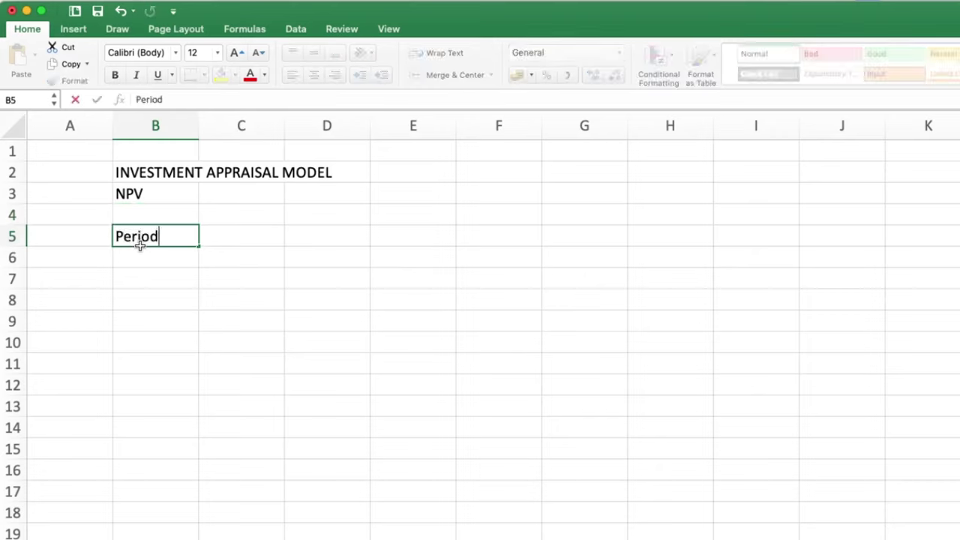
key(Tab)
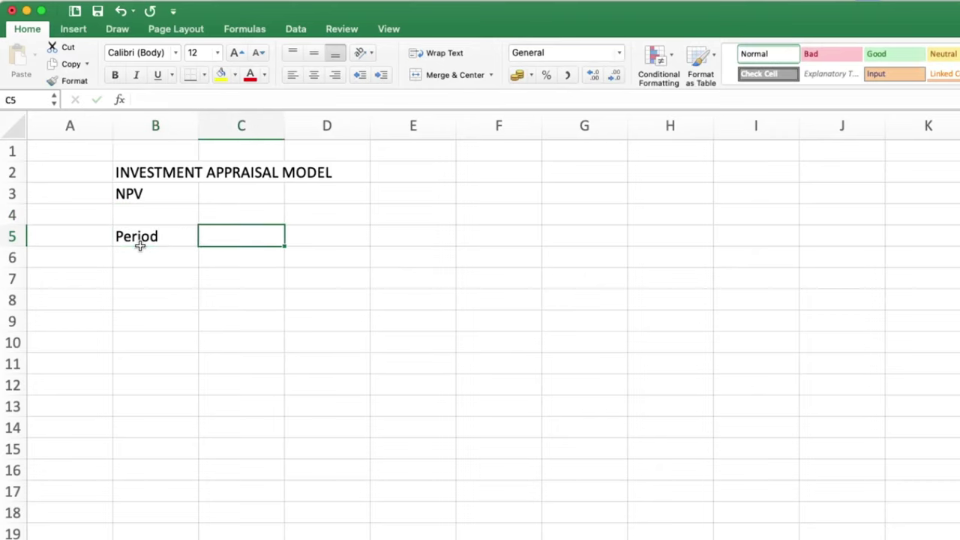
key(Tab)
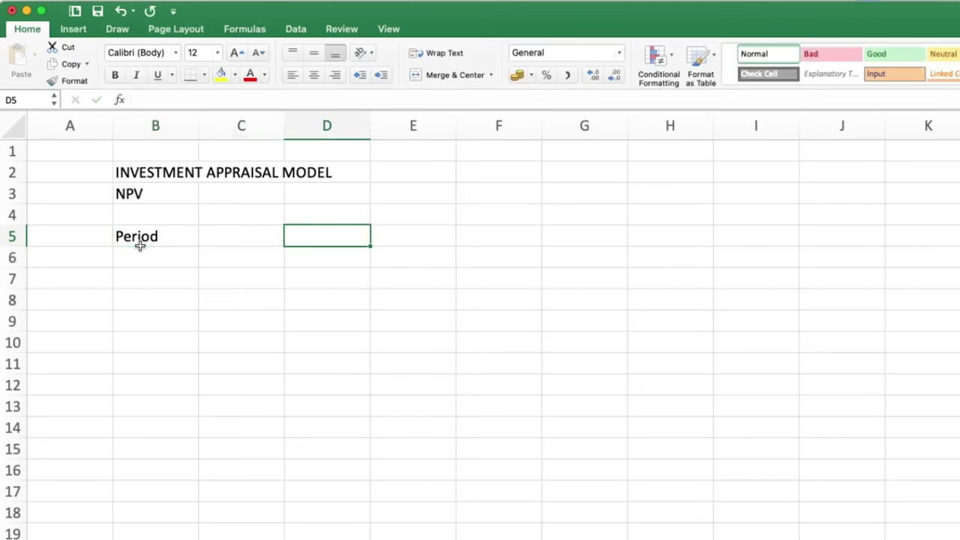
key(Tab)
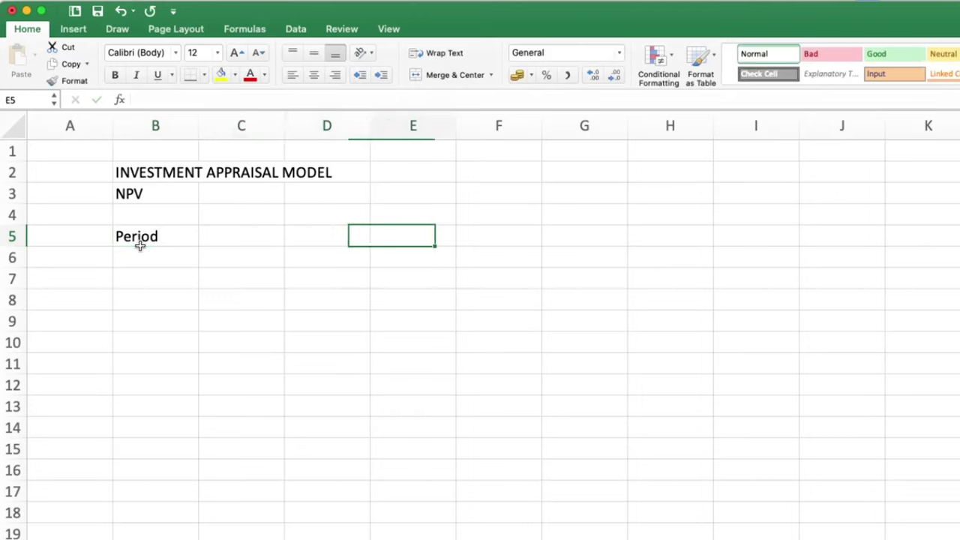
Enter the period numbers 0, 1, 2, 3, 4, 5 across E5:J5.
text(0)
key(Tab)
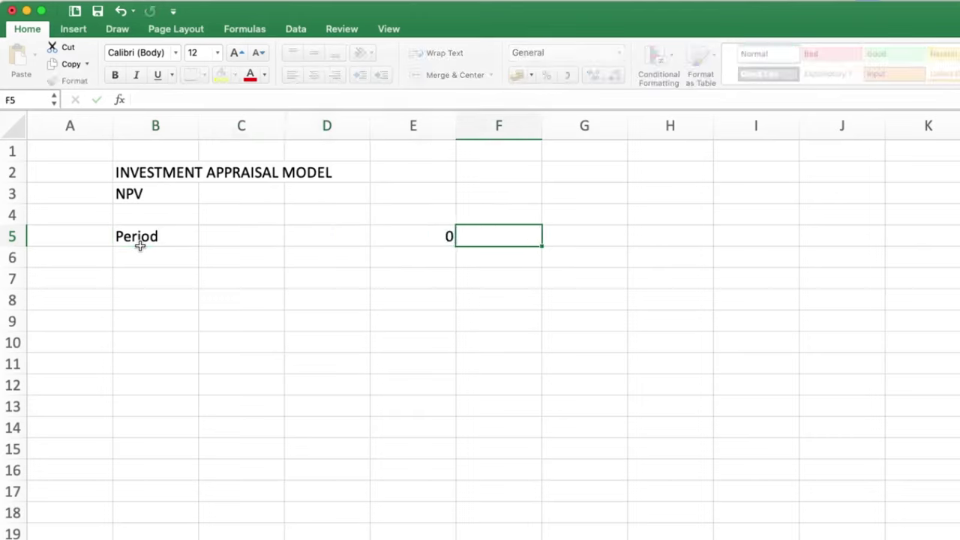
text(1)
key(Tab)
text(2)
key(Tab)
text(3)
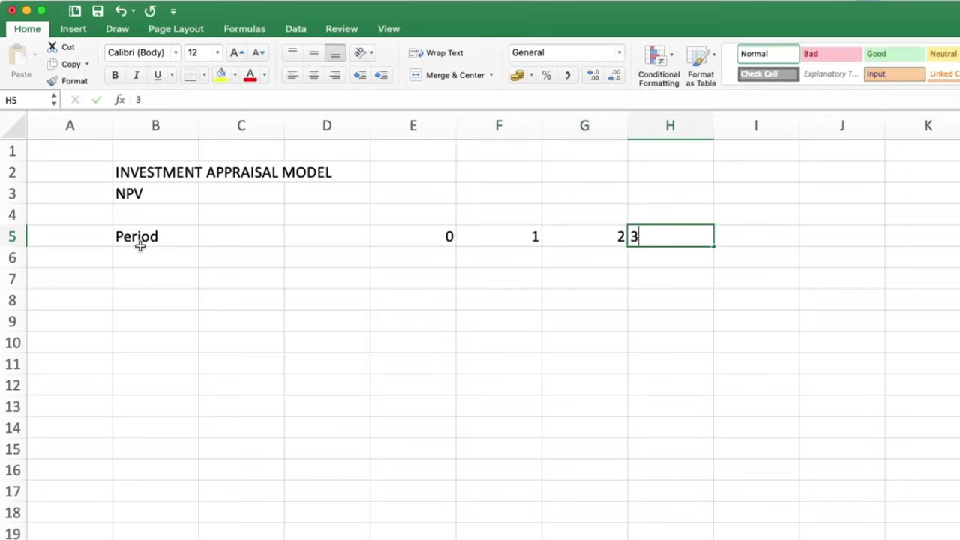
key(Tab)
text(4)
key(Tab)
text(5)
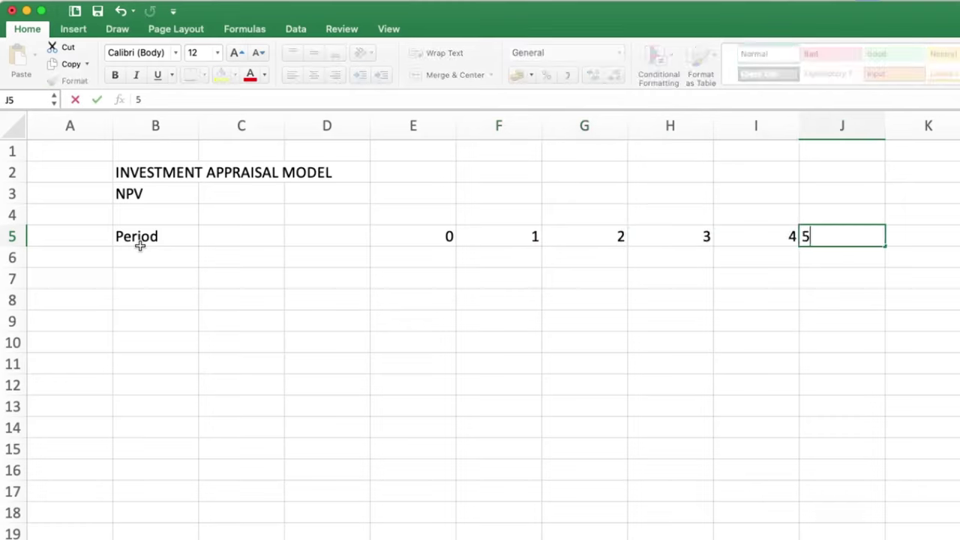
key(Return)
key(Left)
key(Left)
key(Left)
key(Left)
key(Left)
key(Left)
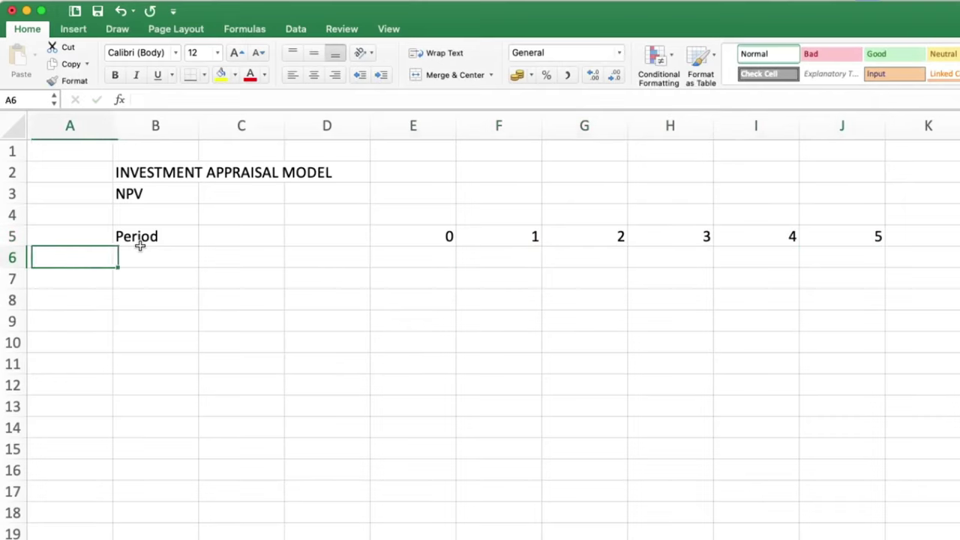
key(Right)
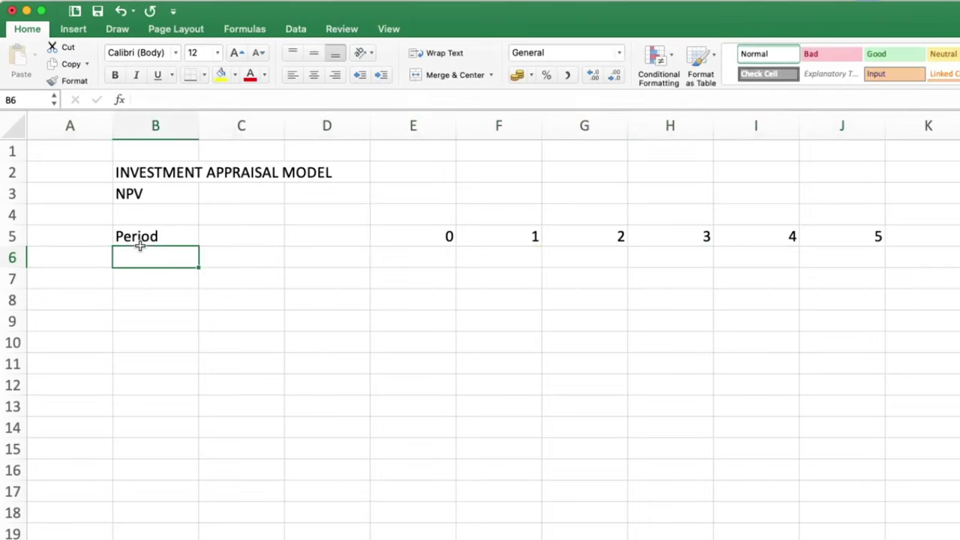
Add the row labels Capital investments, Operating cash flows and Terminal cash flows in B6:B8.
text(Ca)
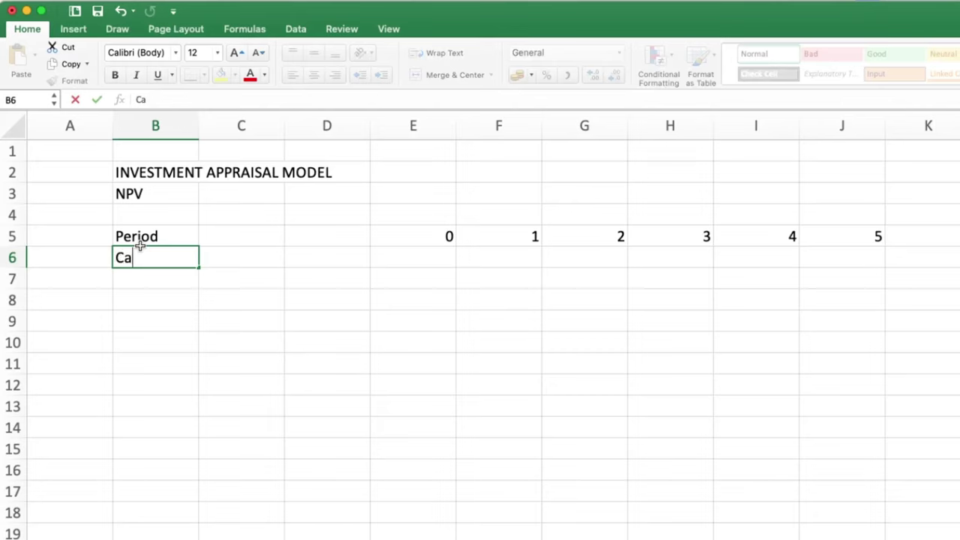
text(pital )
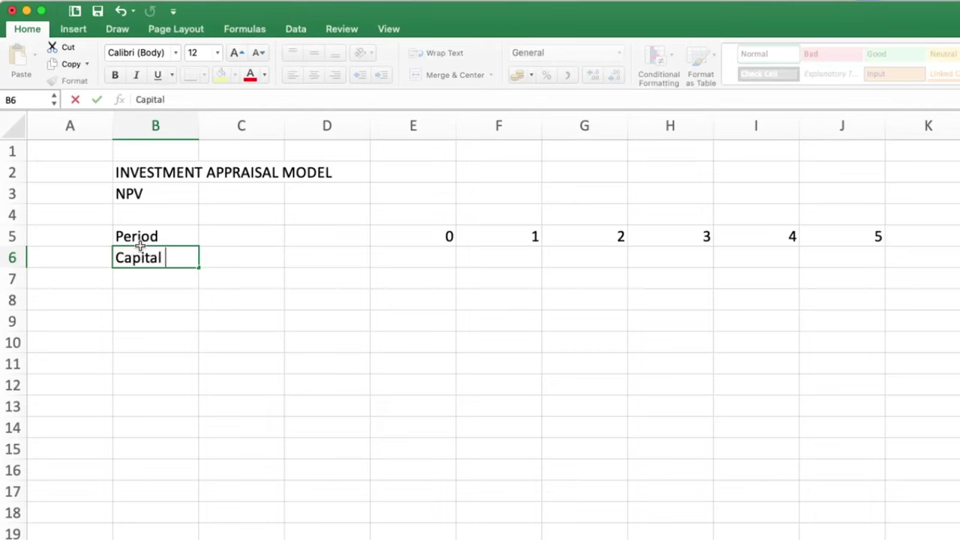
text(invest)
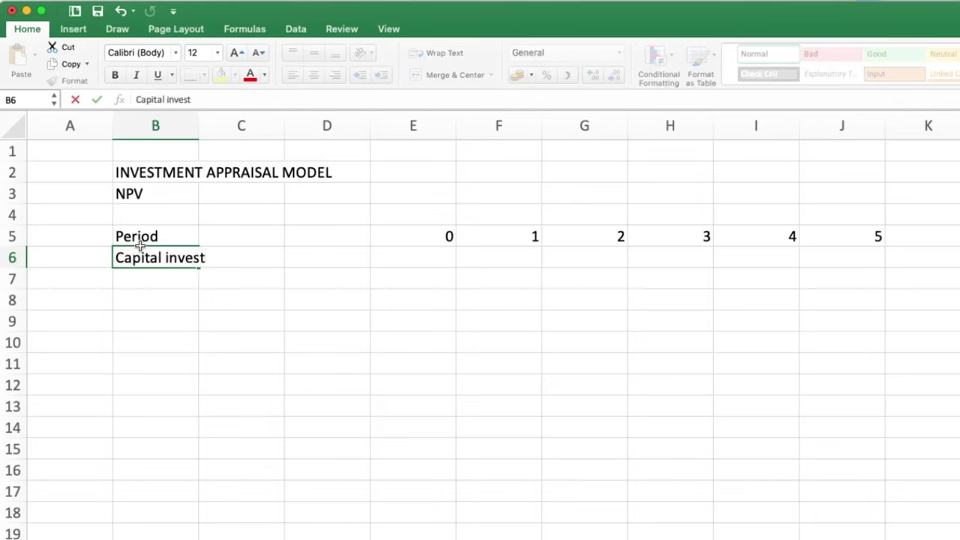
text(ments)
key(Tab)
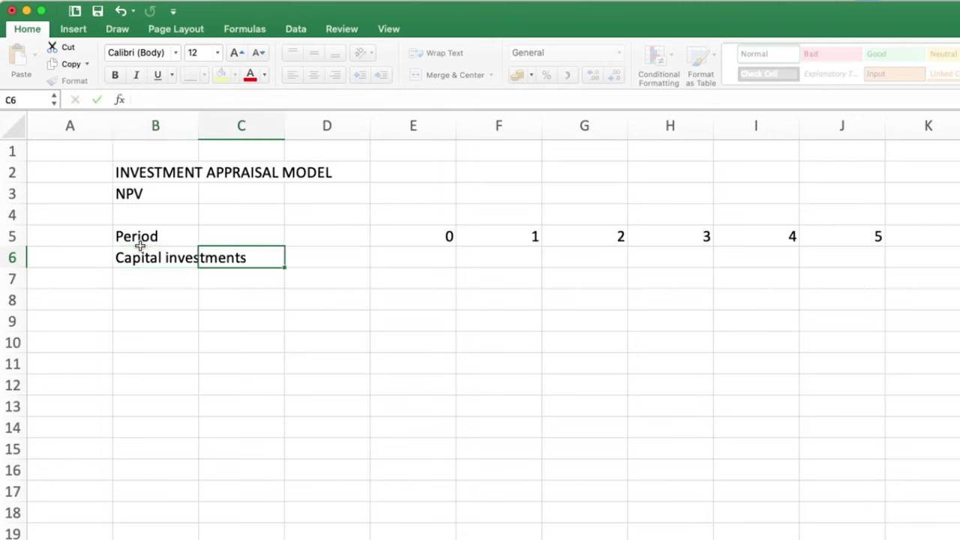
key(Return)
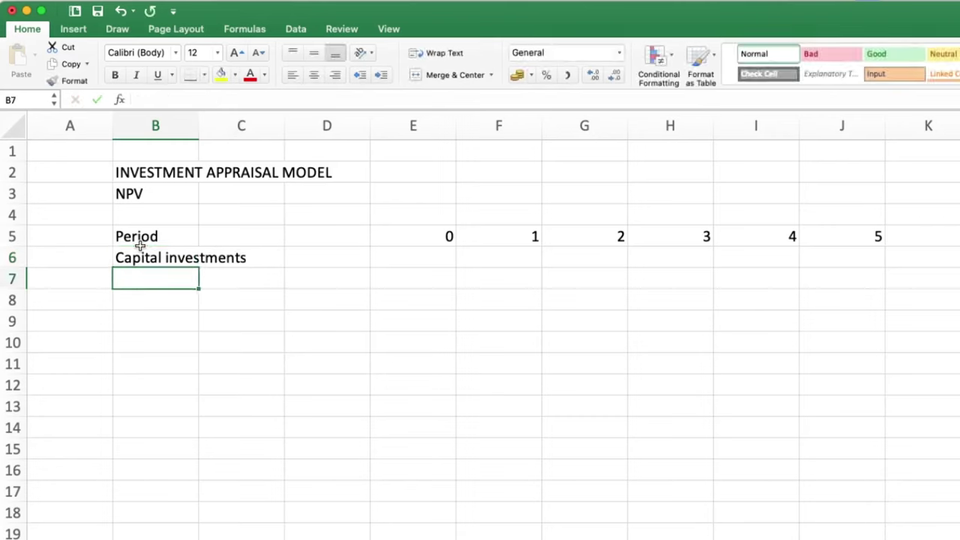
text(Oper)
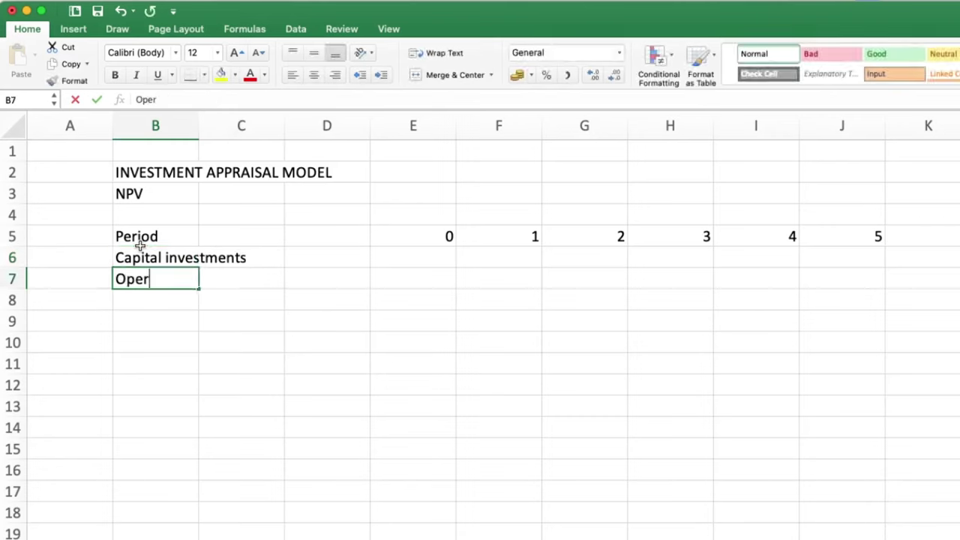
text(ating )
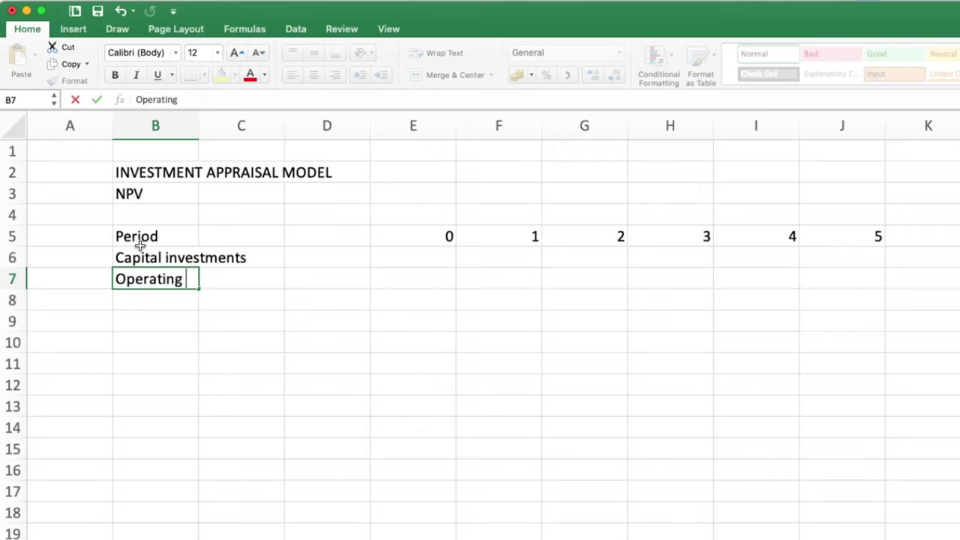
text(cas)
text(h )
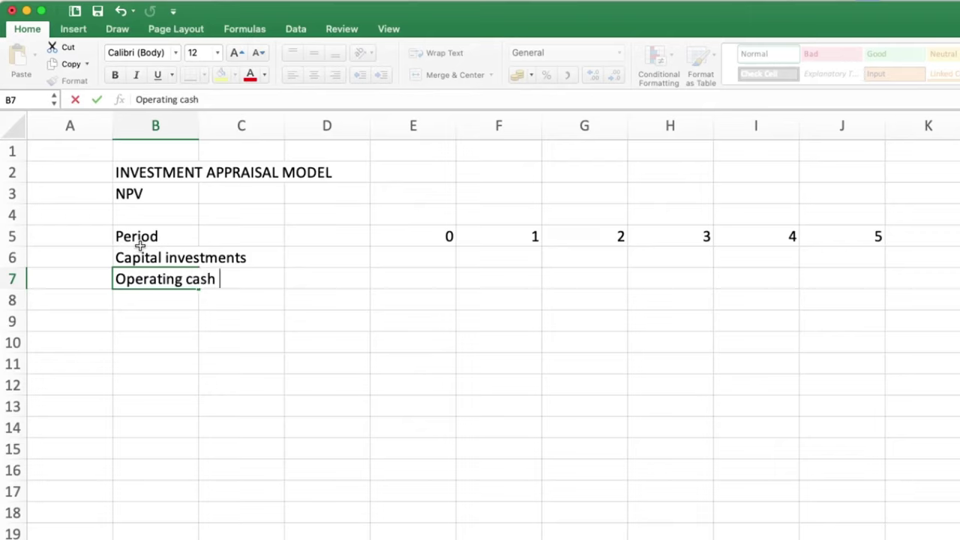
text(flows)
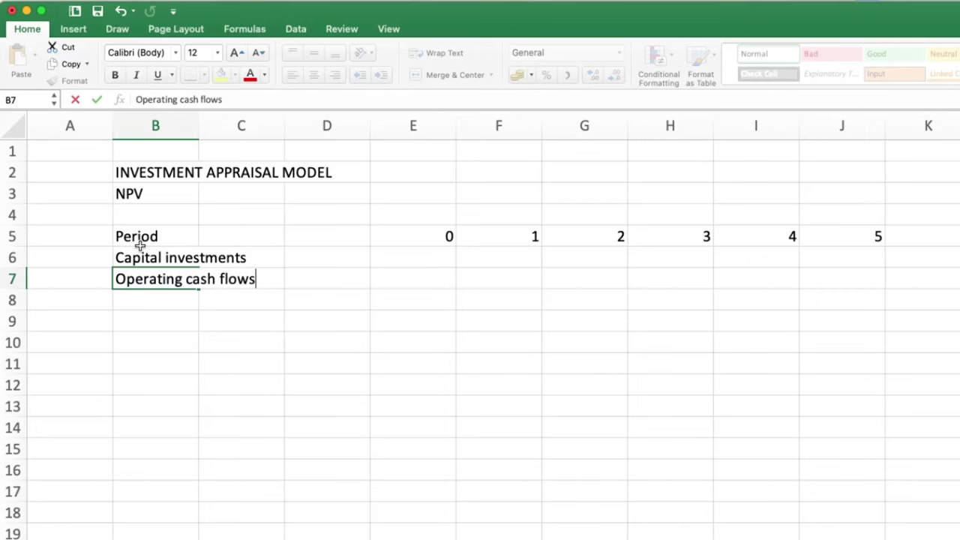
key(Return)
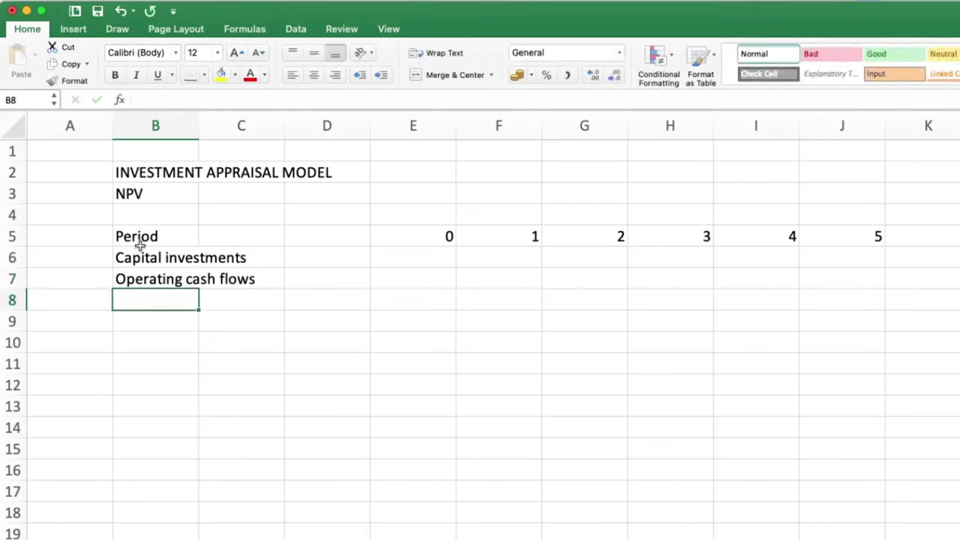
text(Ter)
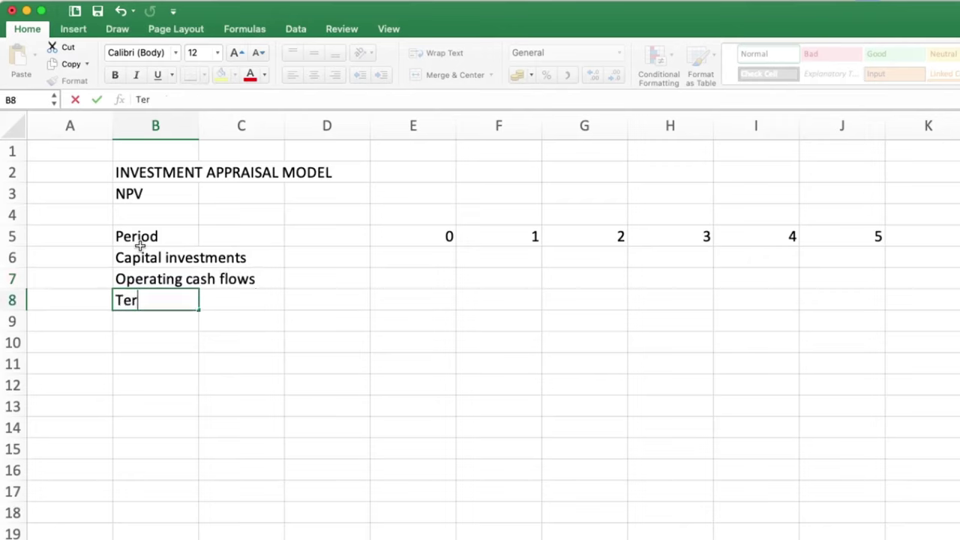
text(minal ca)
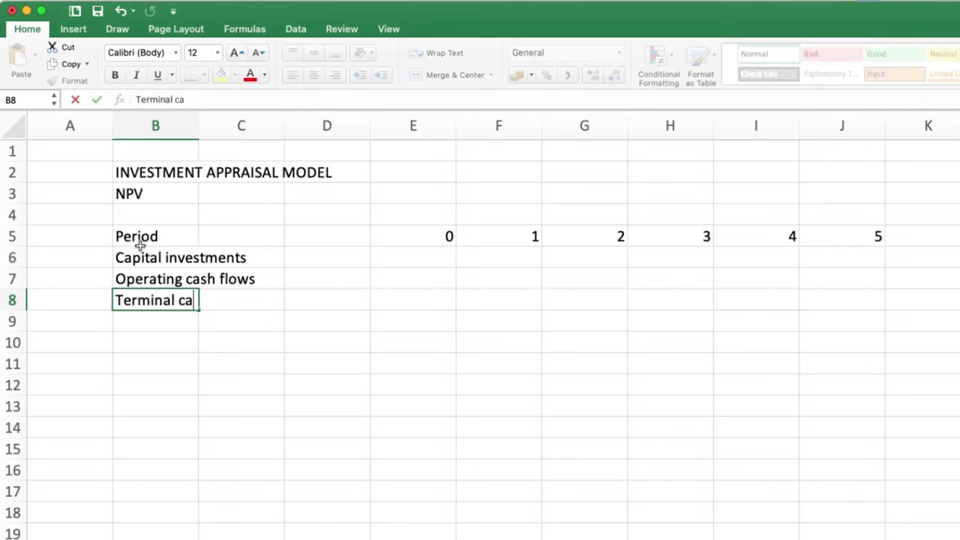
text(sh flows)
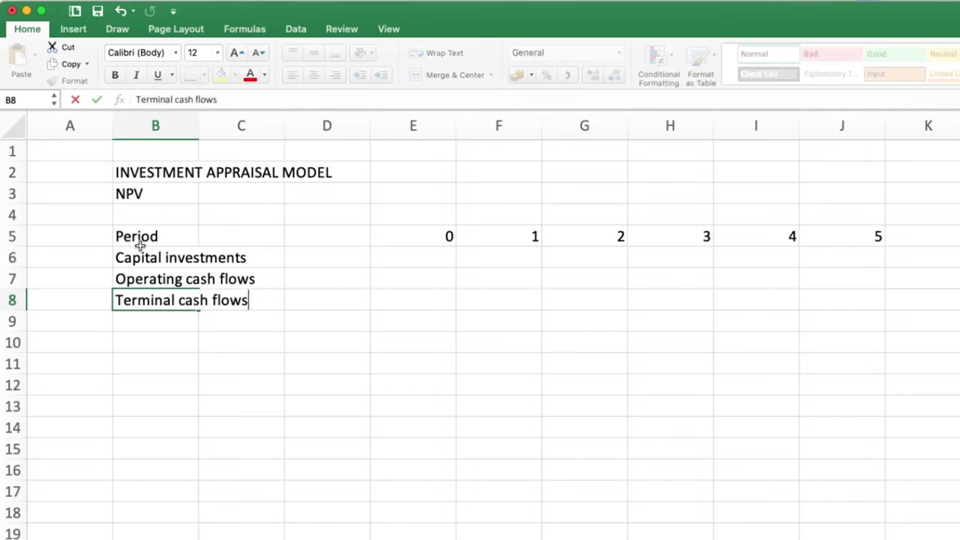
key(Tab)
key(Tab)
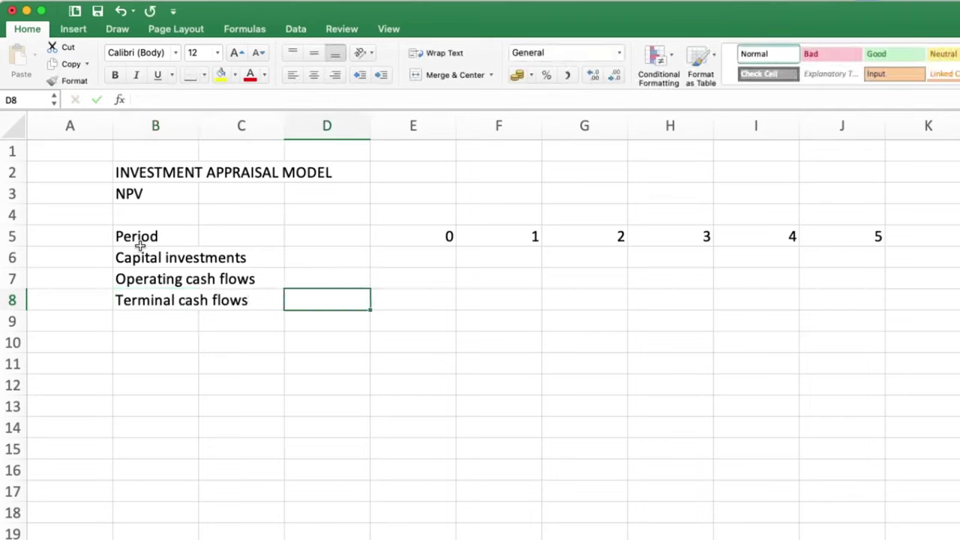
key(Up)
key(Up)
key(Right)
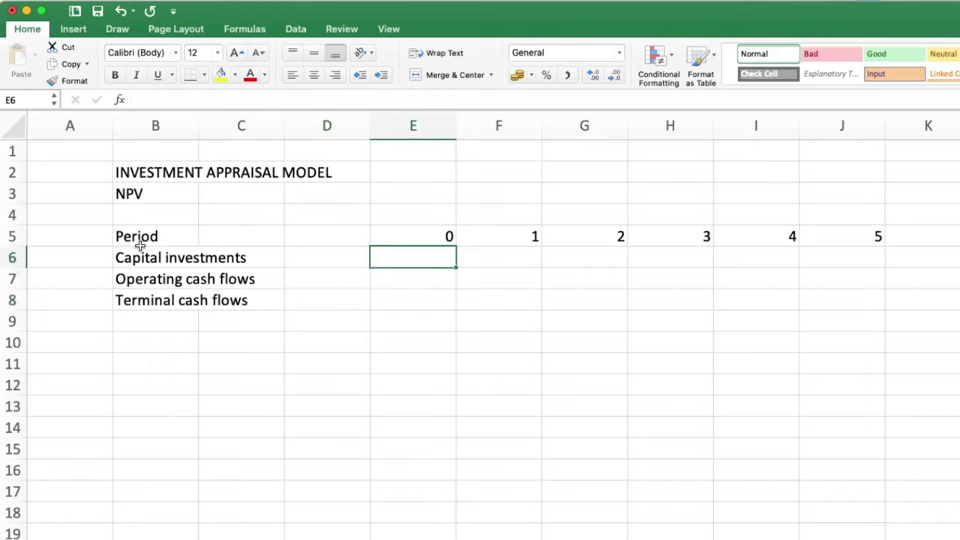
Enter capital investments of -100000 in period 0 and -25000 in periods 2 and 4.
text(-)
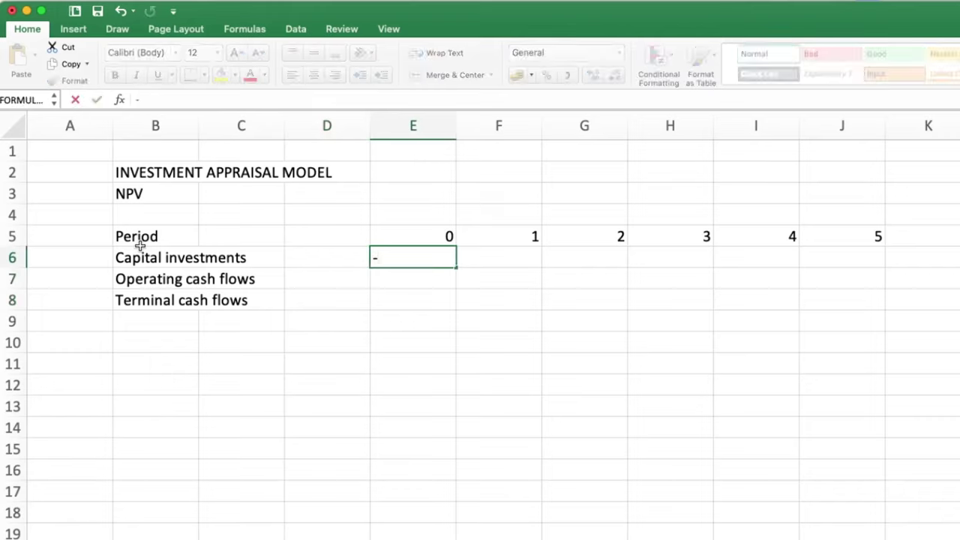
text(100000)
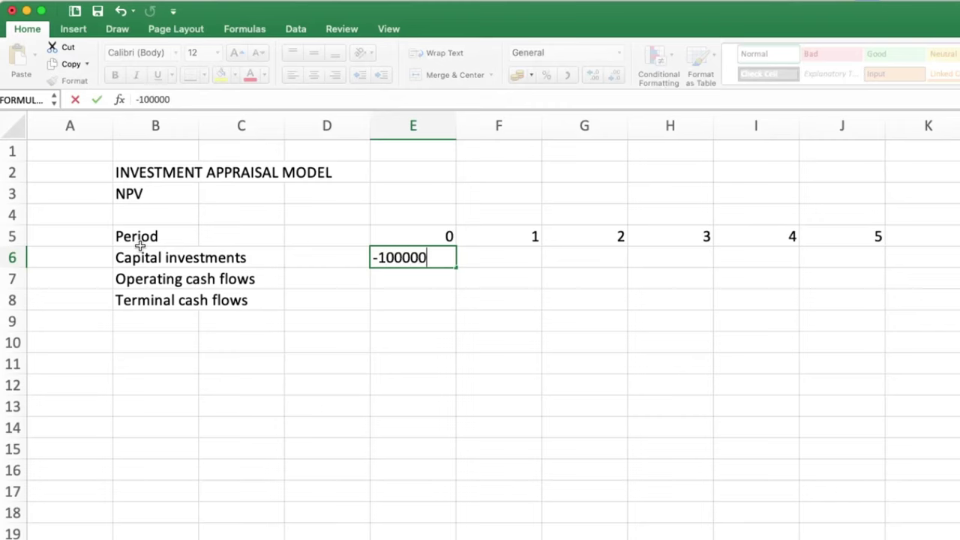
key(Tab)
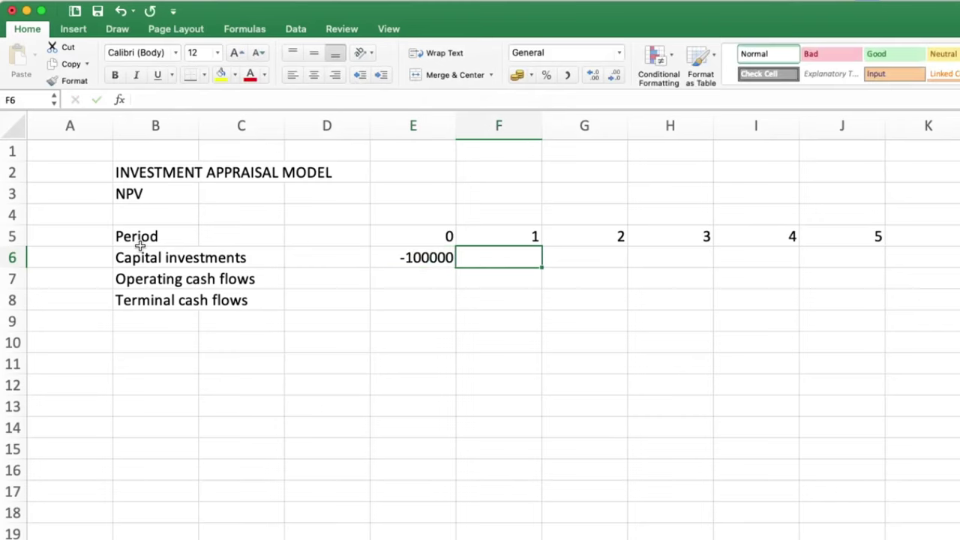
key(Tab)
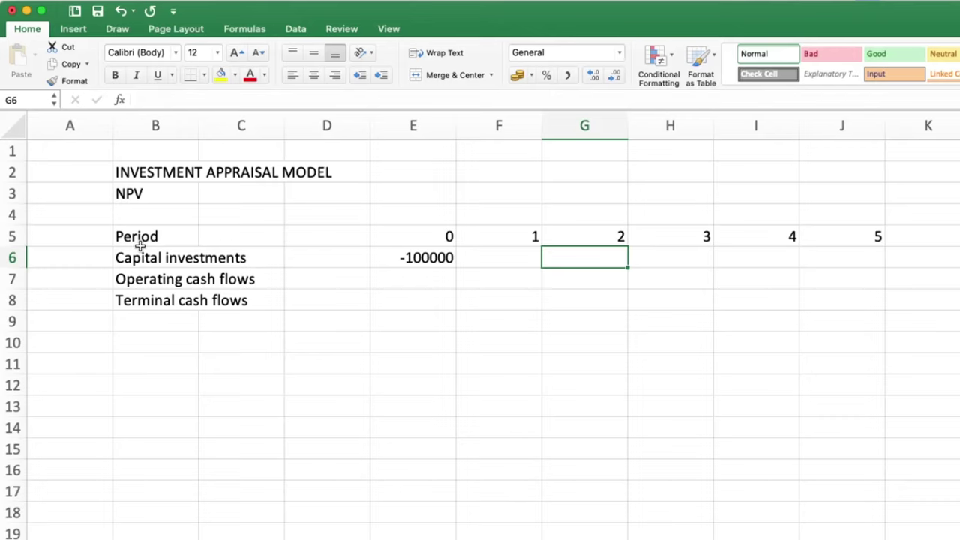
text(-2)
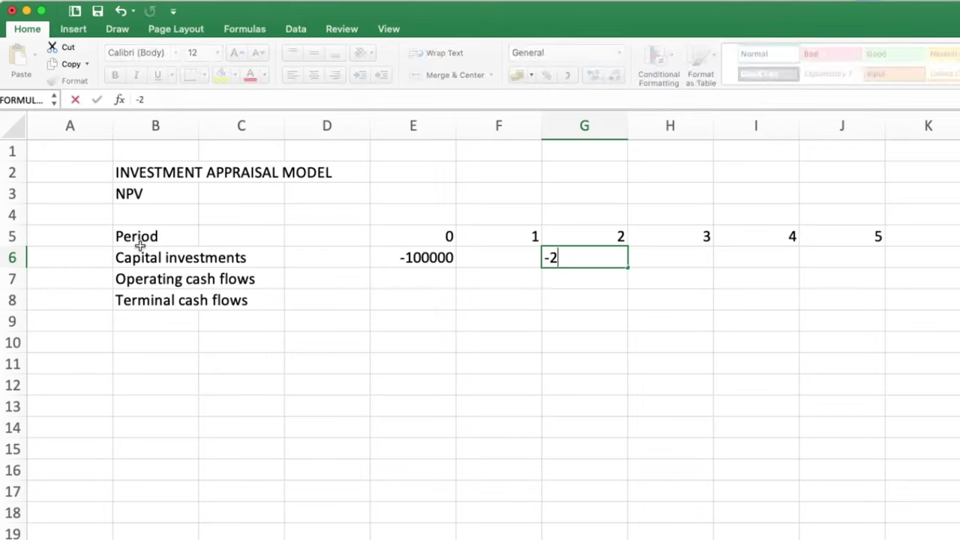
text(5000)
key(Tab)
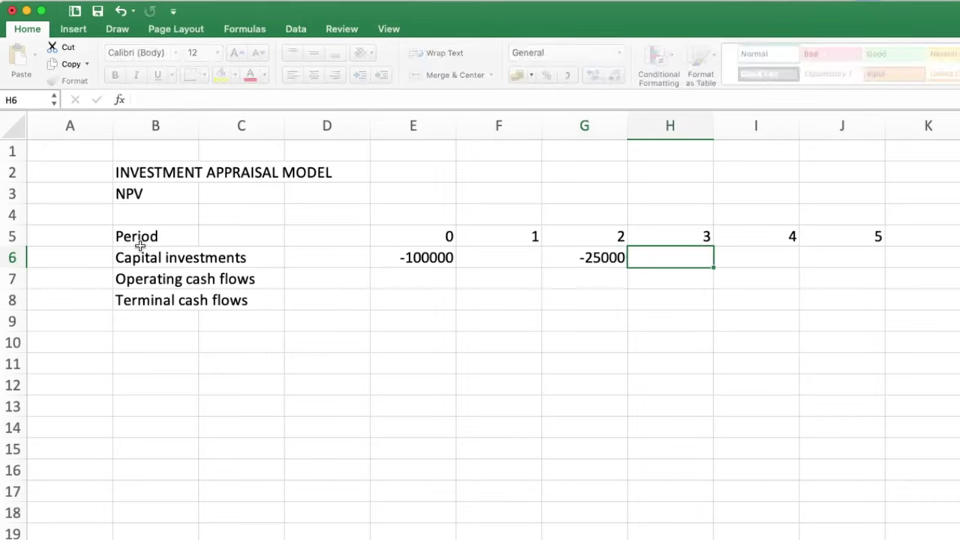
key(Tab)
text(-2)
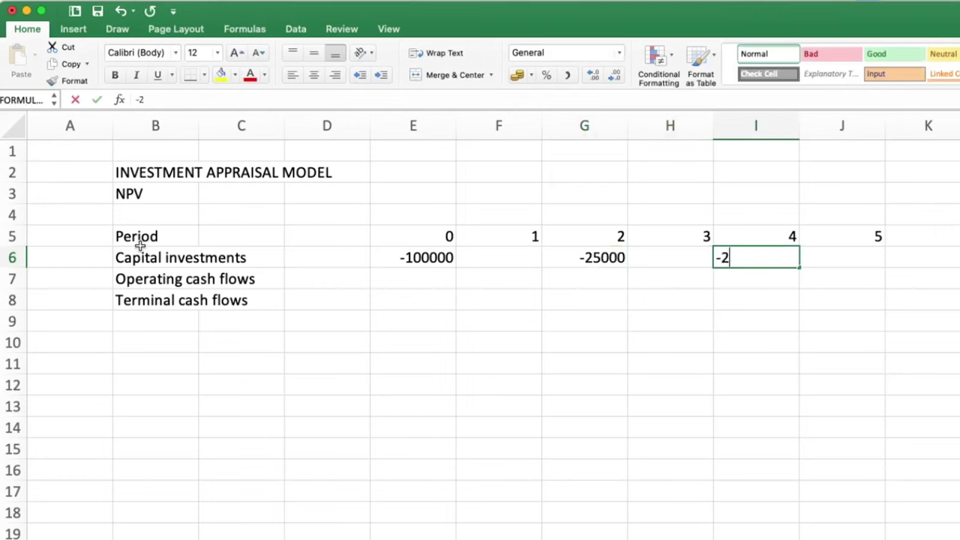
text(5000)
key(Tab)
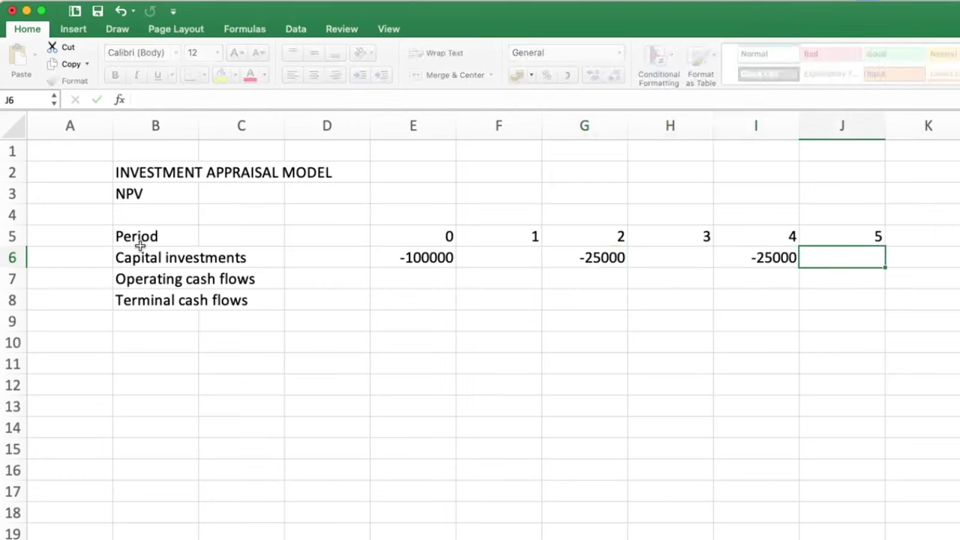
Fill 0 into the period 1, 3 and 5 capital investment cells.
key(Left)
key(Left)
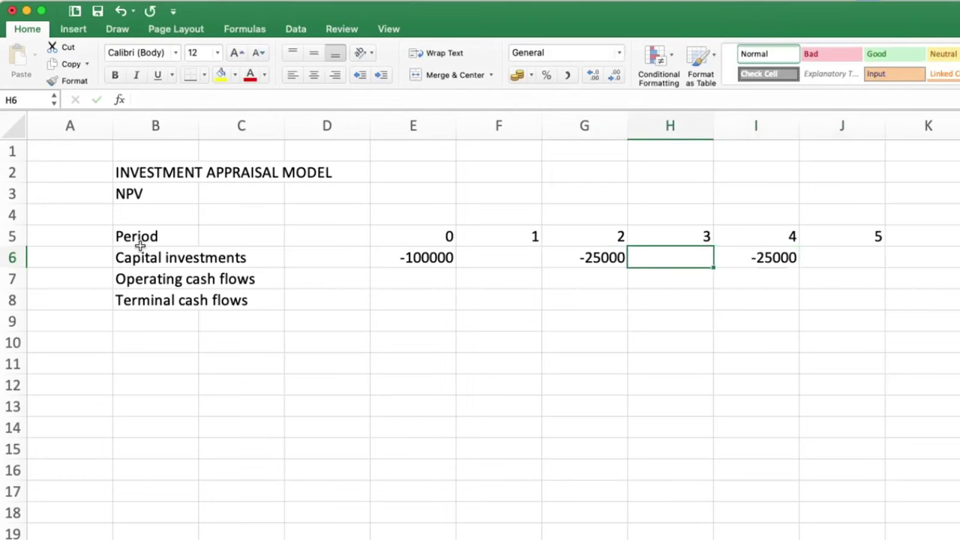
key(Left)
key(Left)
text(0)
key(Tab)
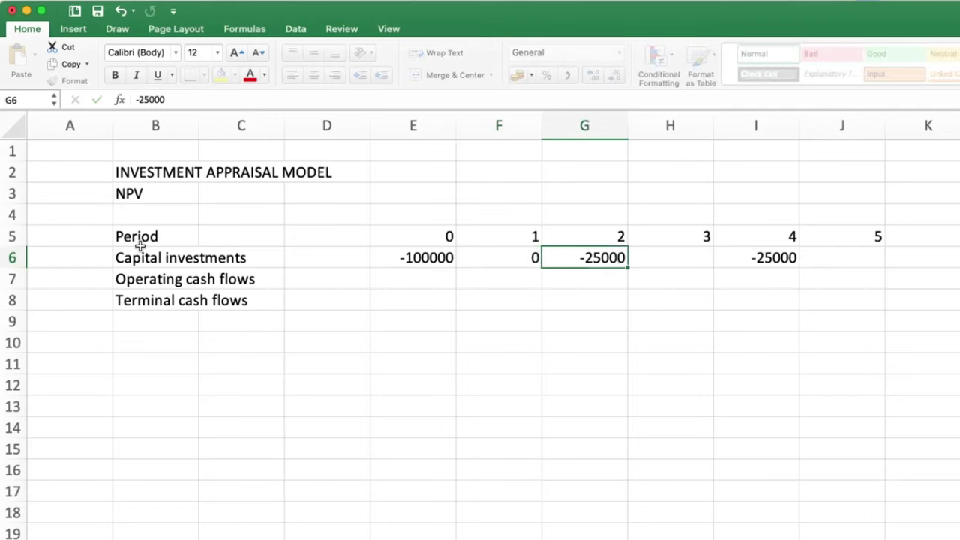
key(Tab)
text(0)
key(Tab)
key(Tab)
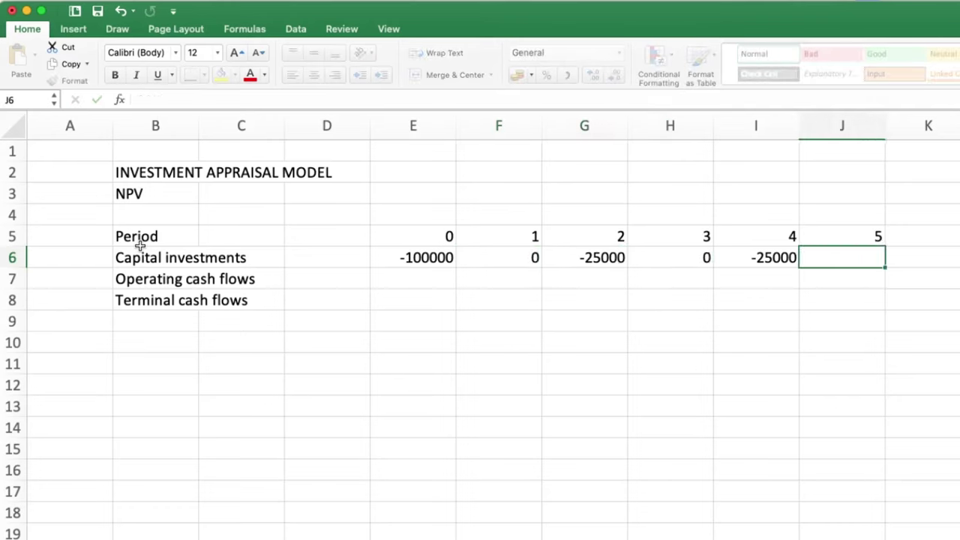
text(0)
key(Return)
key(Left)
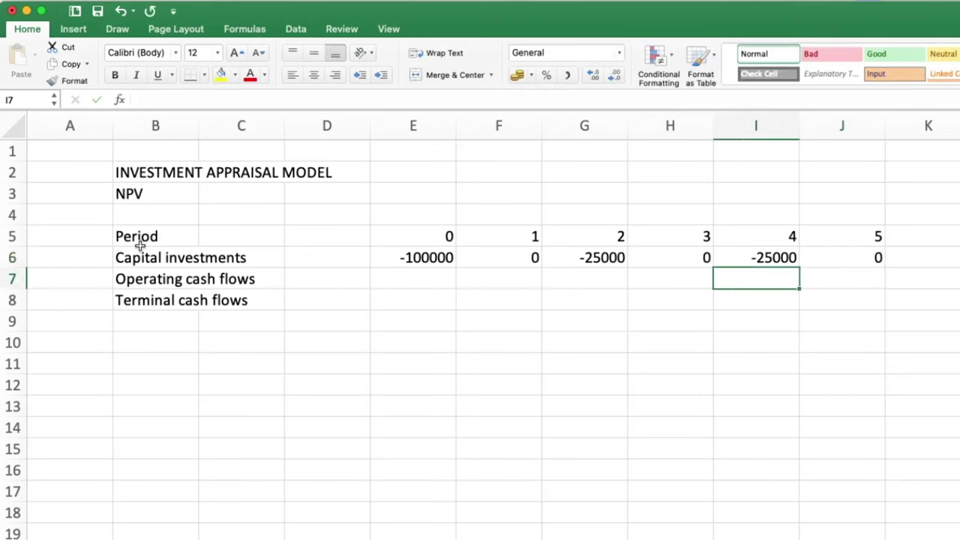
key(Left)
key(Left)
key(Left)
key(Left)
Enter operating cash flows 40000, 50000, 45000, 60000 and 55000 in F7:J7.
key(Right)
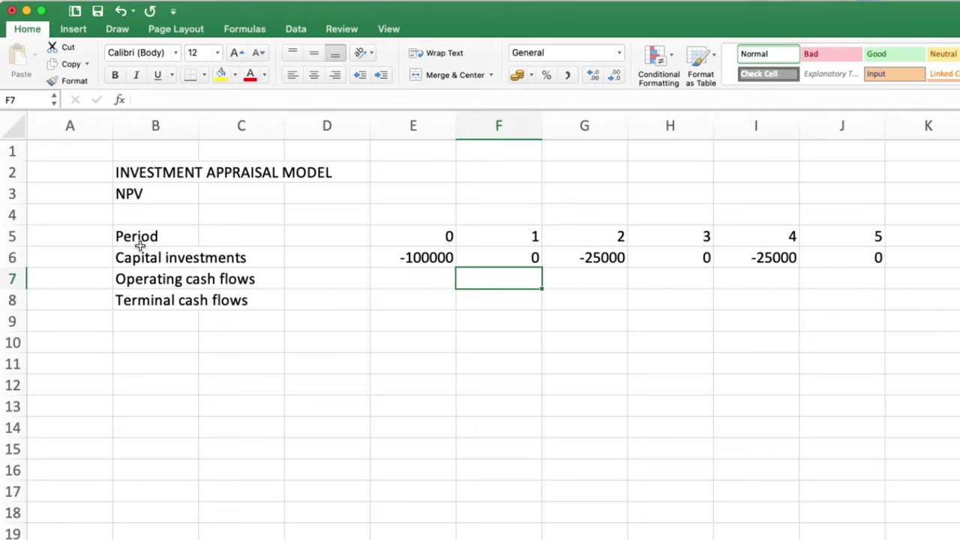
text(40000)
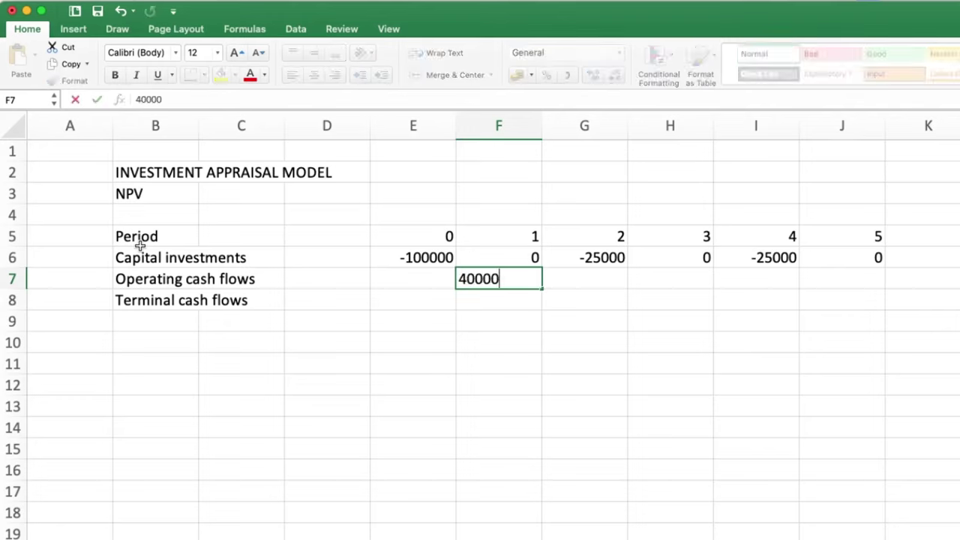
key(Tab)
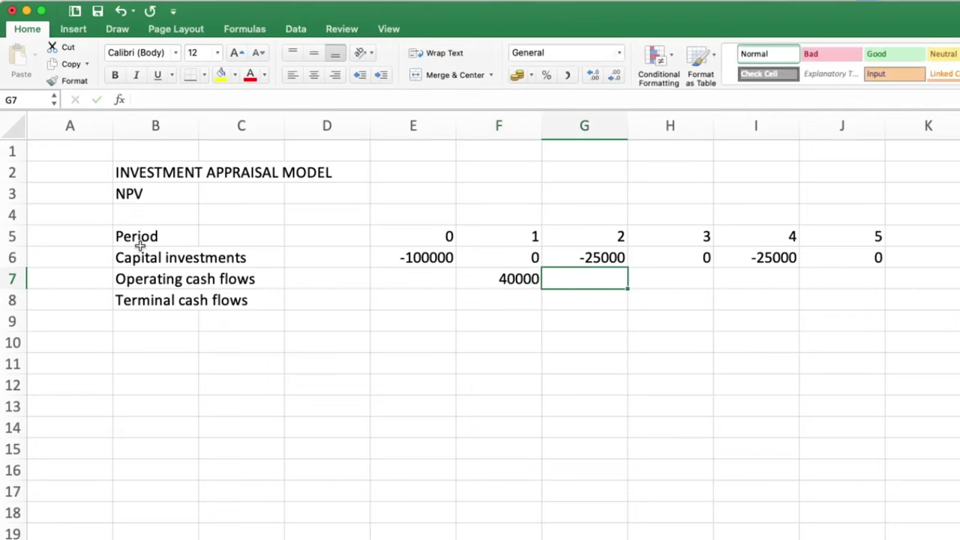
text(50)
text(000)
key(Tab)
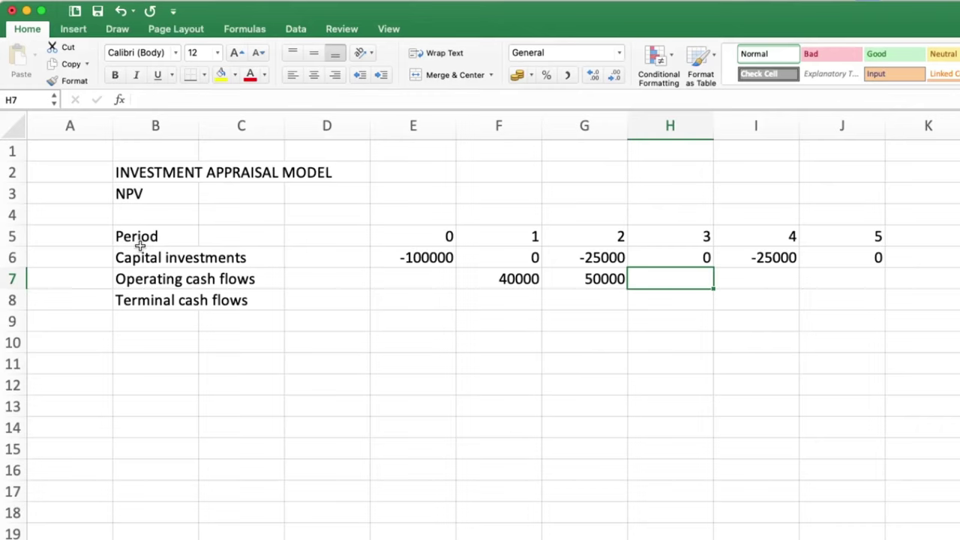
text(45000)
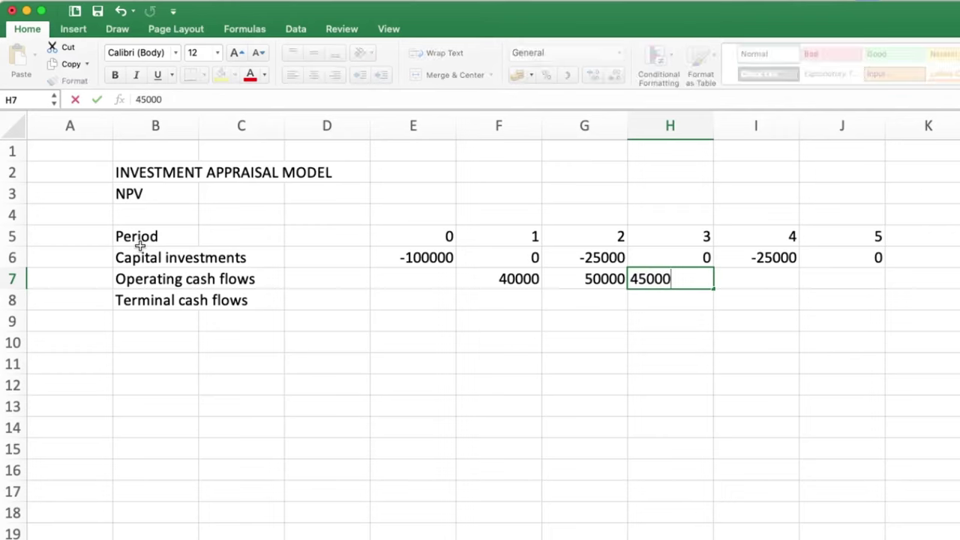
key(Tab)
text(60)
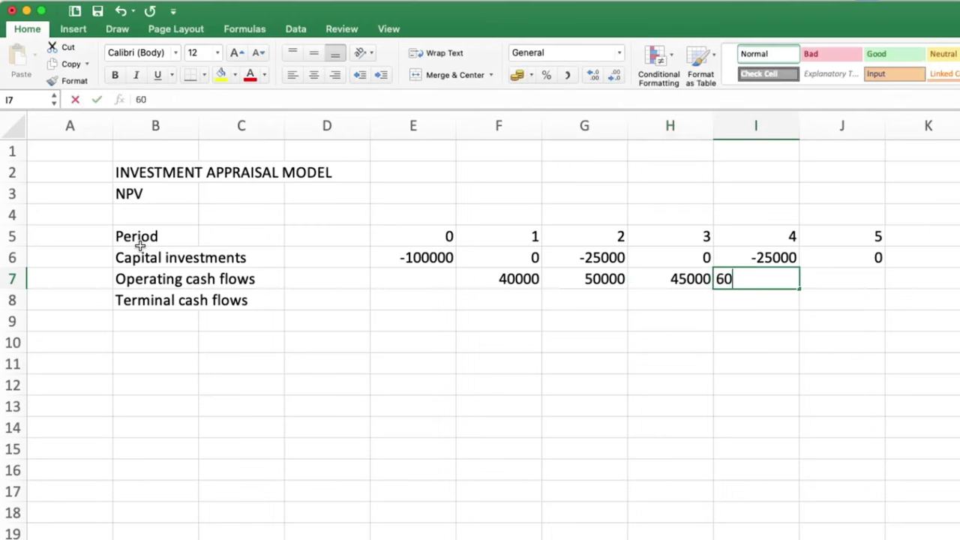
text(000)
key(Tab)
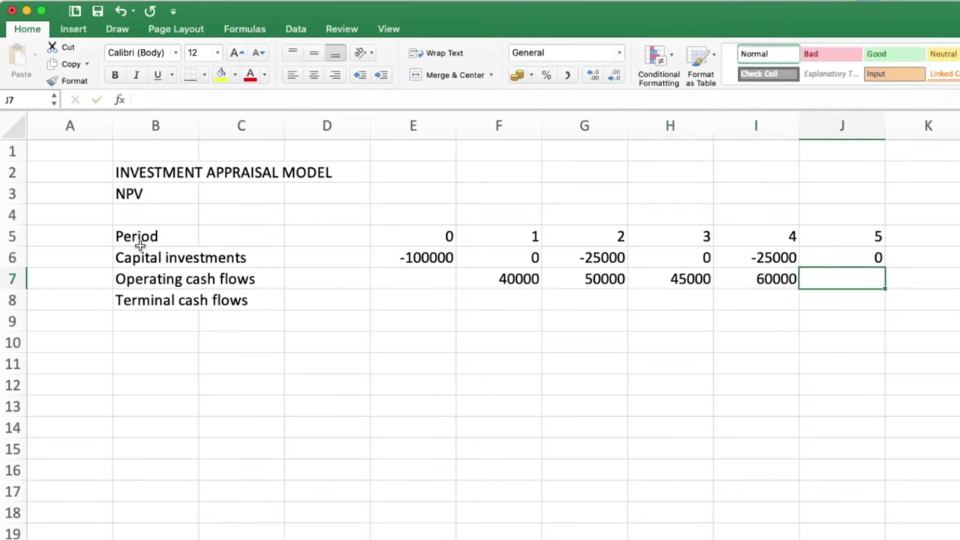
text(55)
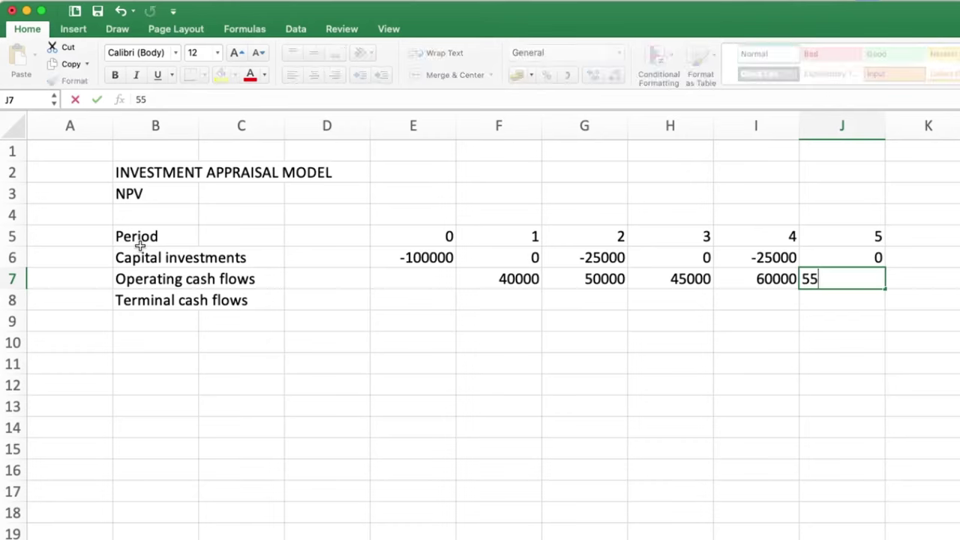
text(000)
key(Return)
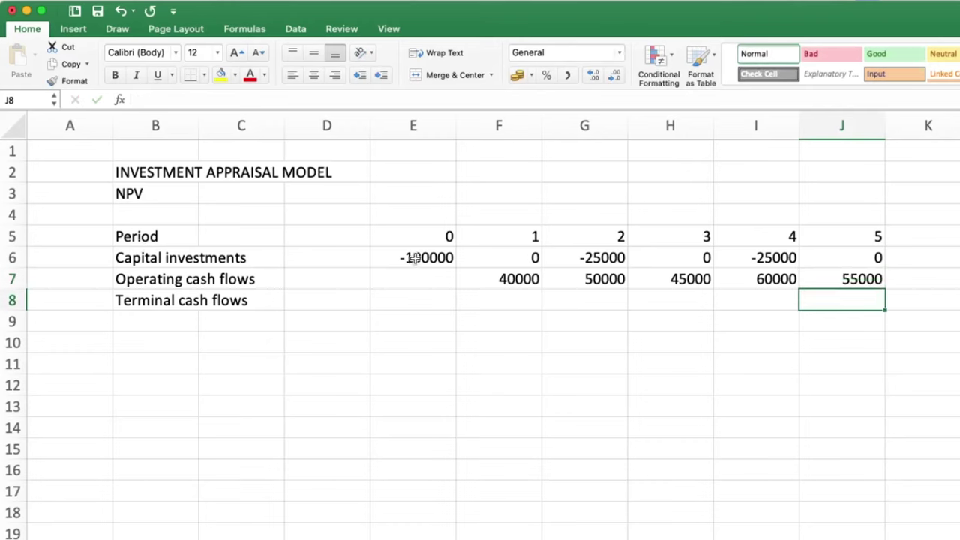
click(514, 301)
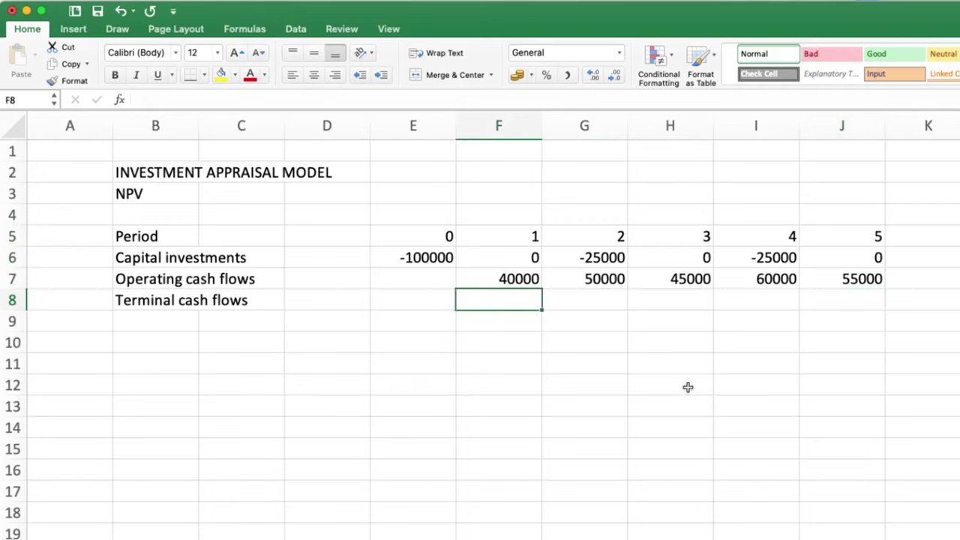
Put 75000 in J8 as the period 5 terminal cash flow.
key(Right)
key(Right)
key(Right)
key(Right)
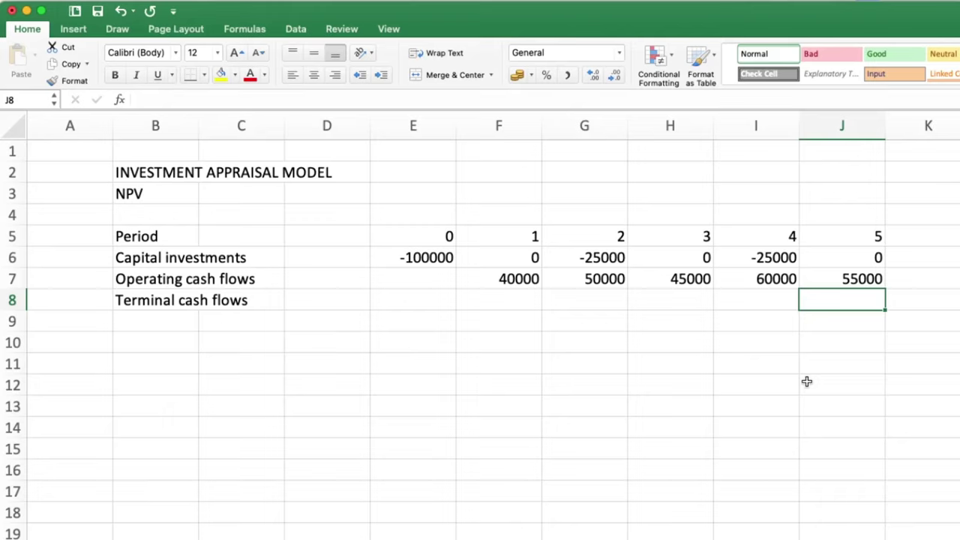
text(750)
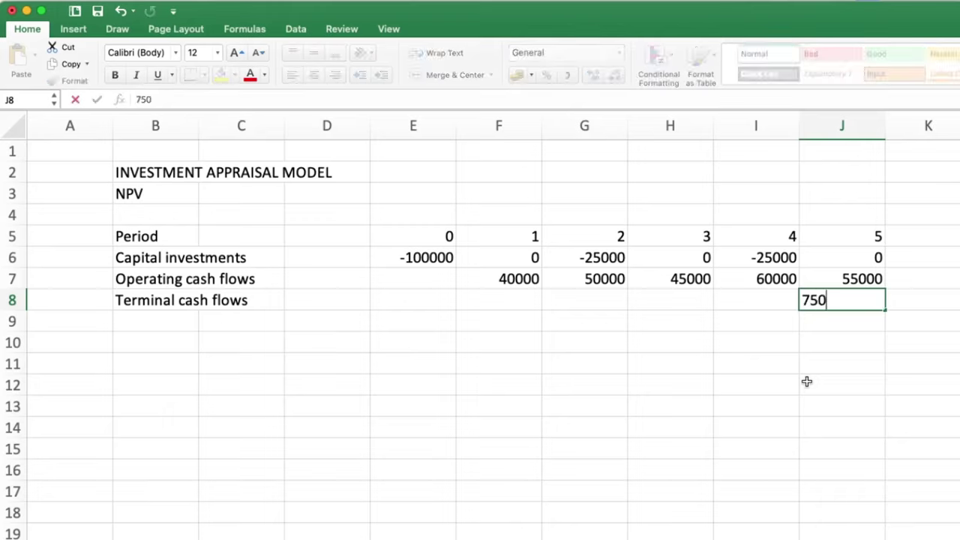
text(00)
key(Return)
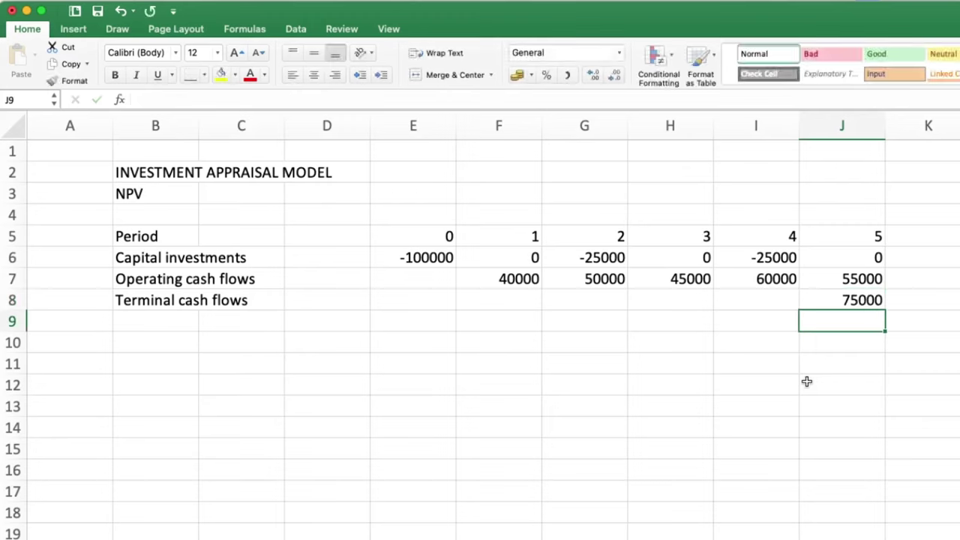
key(Left)
key(Left)
key(Left)
key(Left)
key(Left)
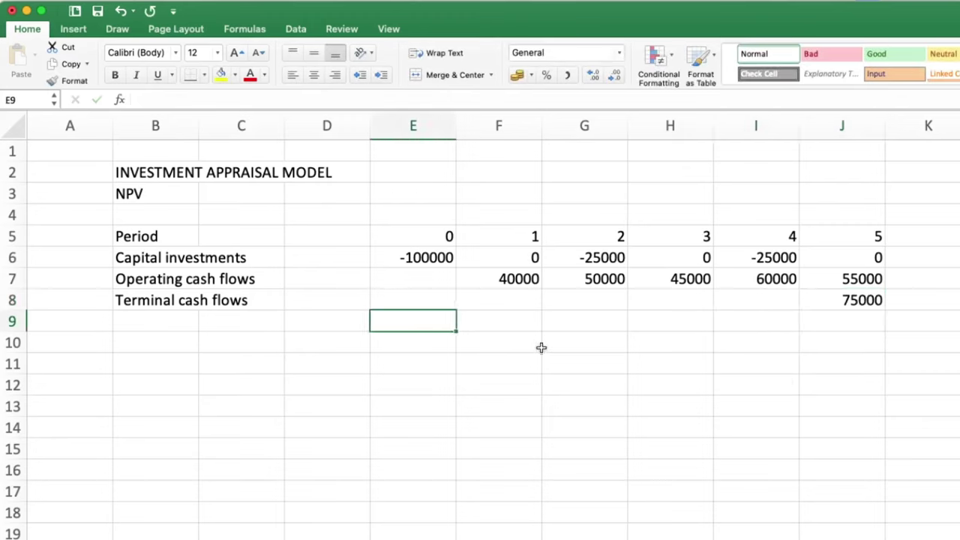
Add bottom borders under the terminal cash flows E8:J8 and period numbers E5:J5.
drag(444, 300, 810, 298)
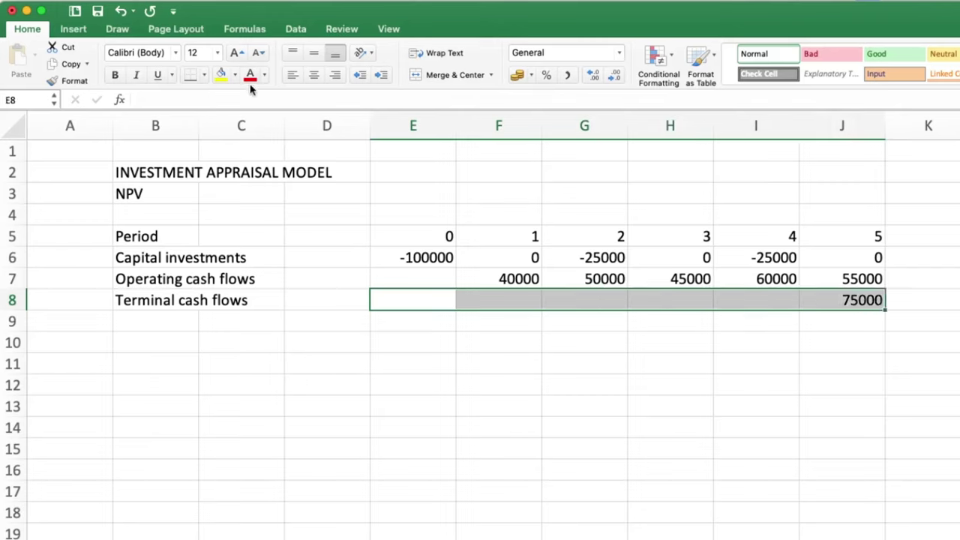
click(190, 75)
drag(407, 236, 877, 238)
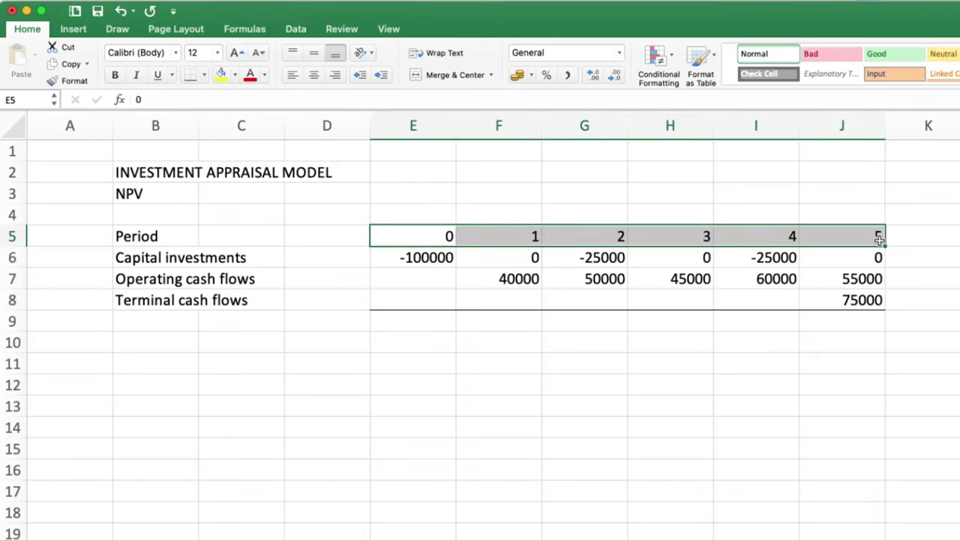
click(189, 75)
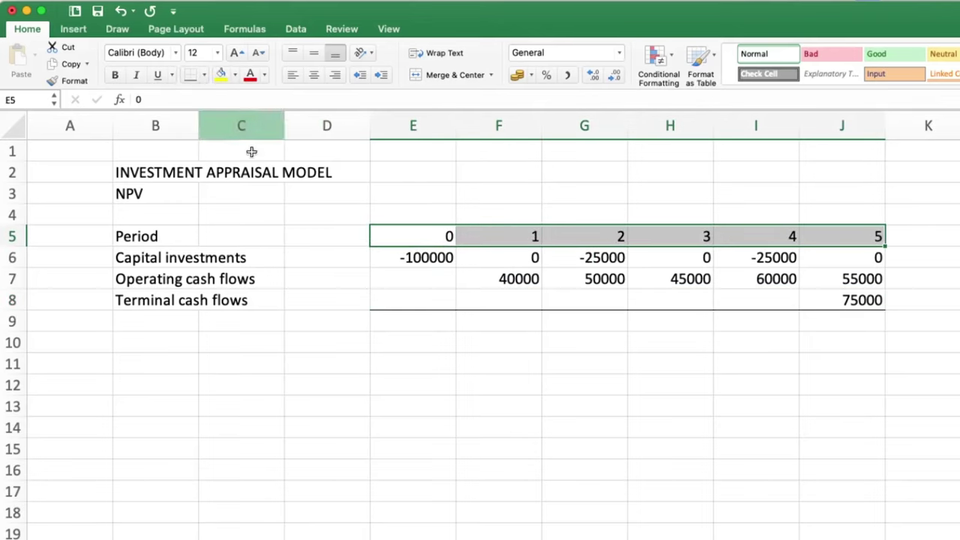
Underline the Period label cells B5:D5, then select the title block B2:J3.
click(411, 382)
drag(140, 232, 330, 233)
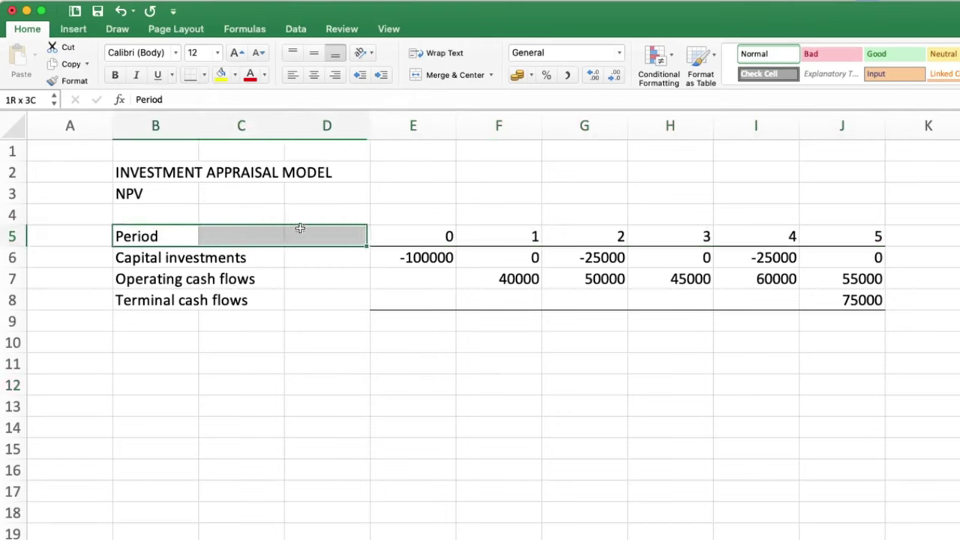
click(189, 75)
click(330, 367)
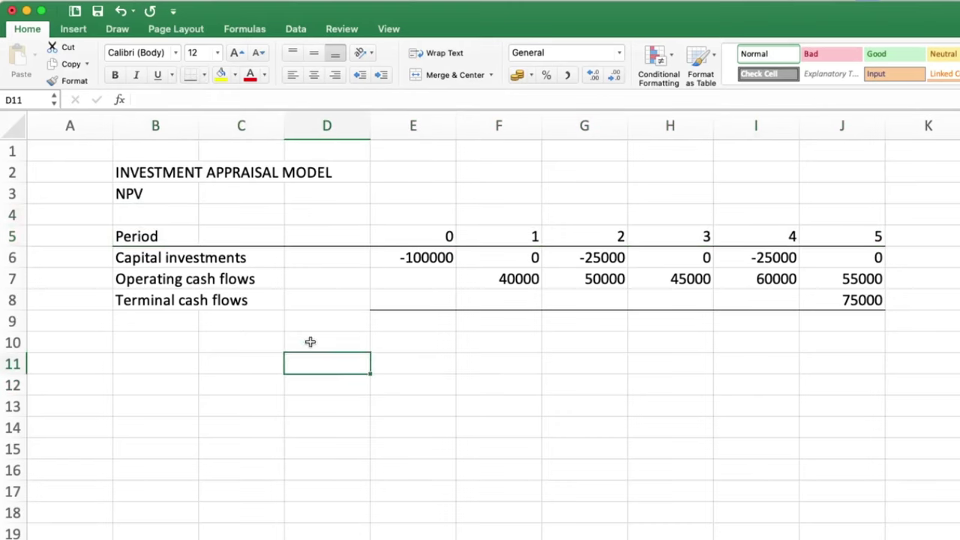
drag(133, 192, 790, 186)
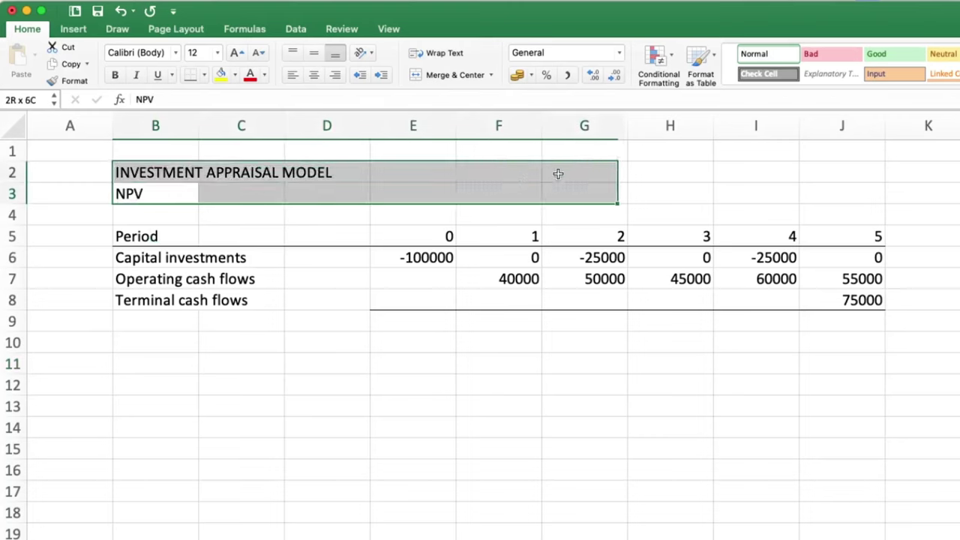
drag(837, 183, 836, 175)
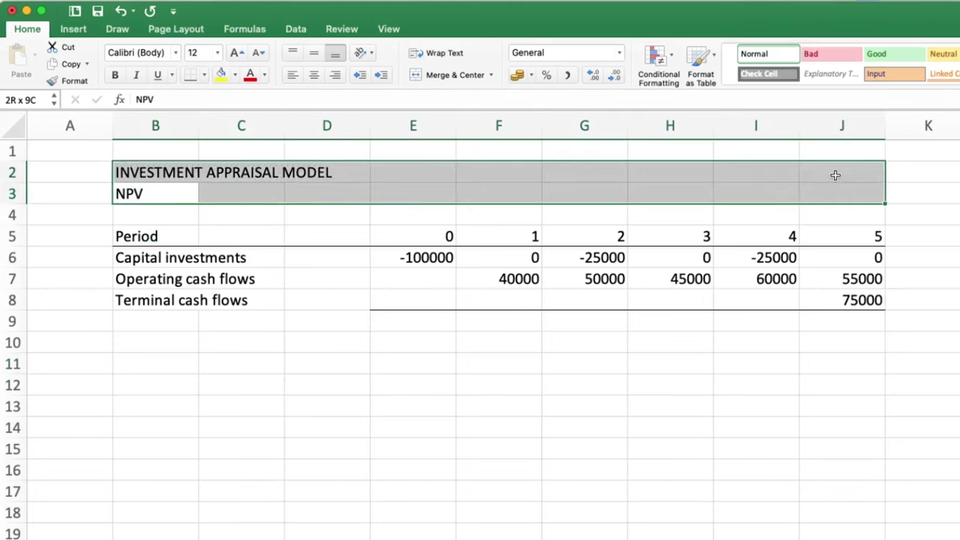
Give the title block B2:J3 a top and thick bottom border, then clear borders from B2:J2.
click(205, 75)
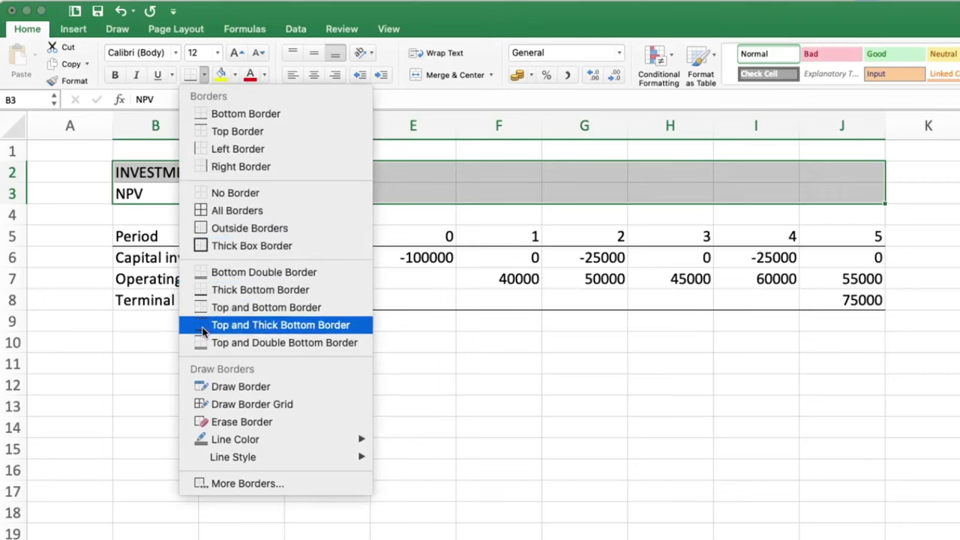
click(203, 328)
click(585, 365)
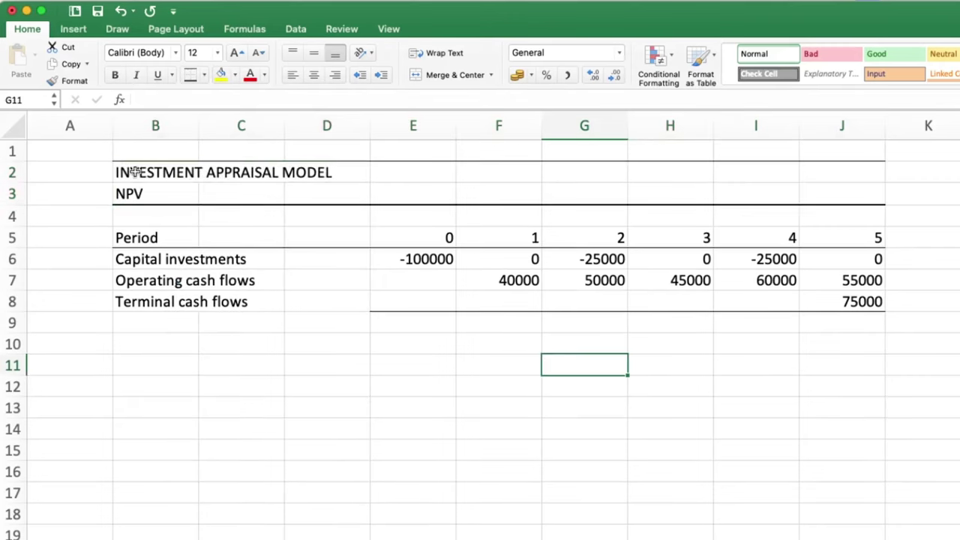
drag(134, 171, 836, 164)
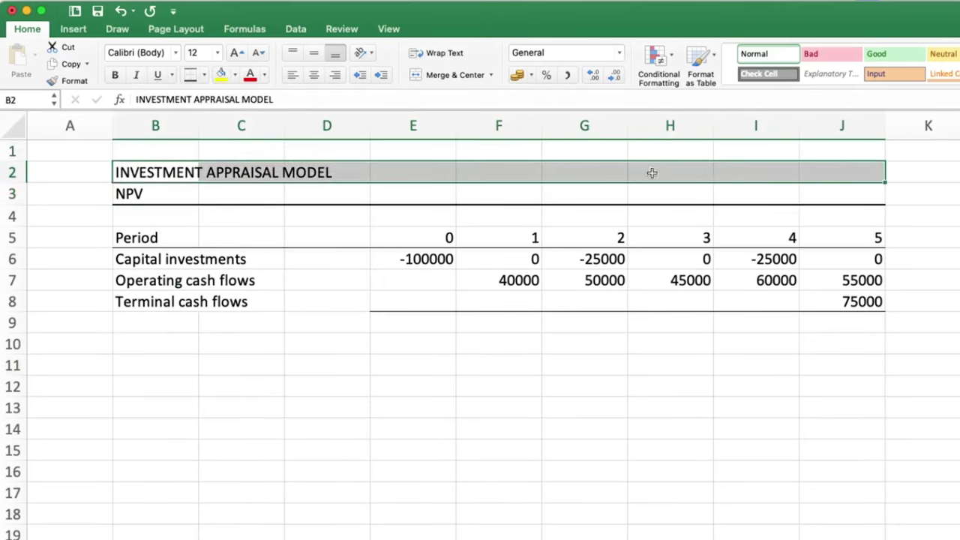
click(203, 75)
click(207, 192)
click(500, 356)
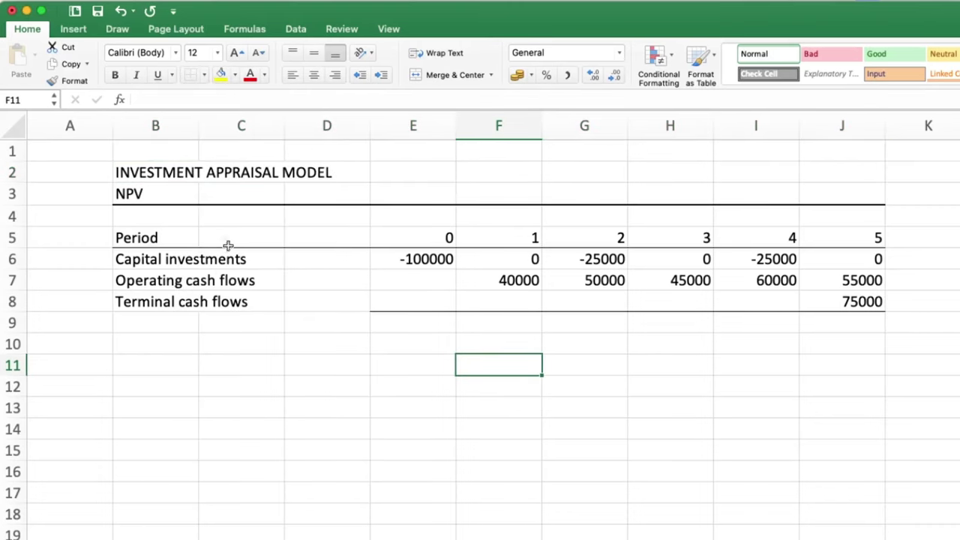
click(142, 175)
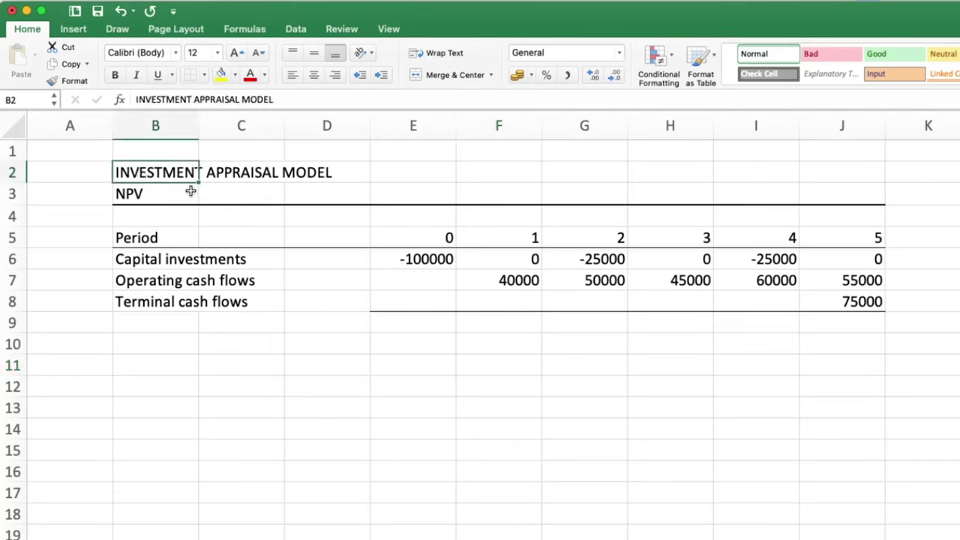
click(287, 405)
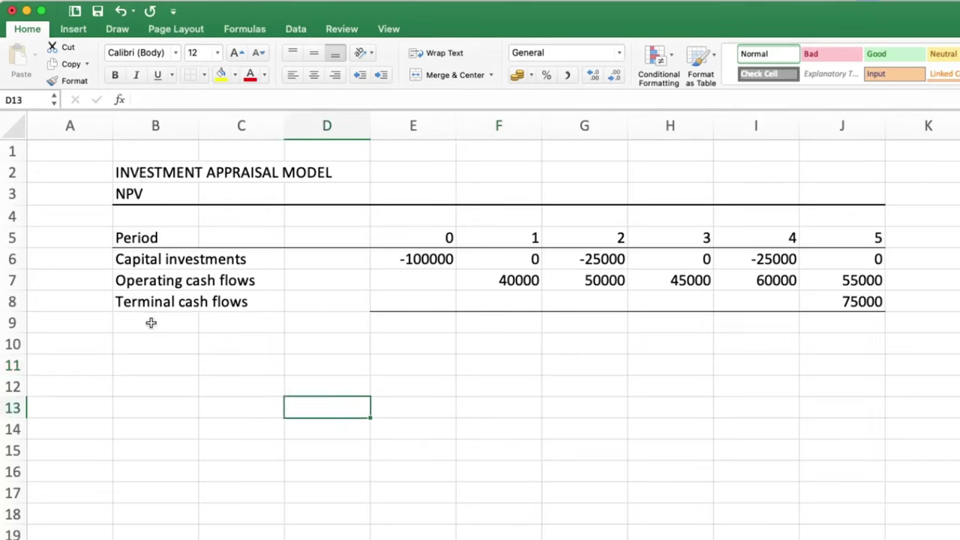
Add a bottom border under the Terminal cash flows label cells B8:D8.
drag(136, 302, 332, 293)
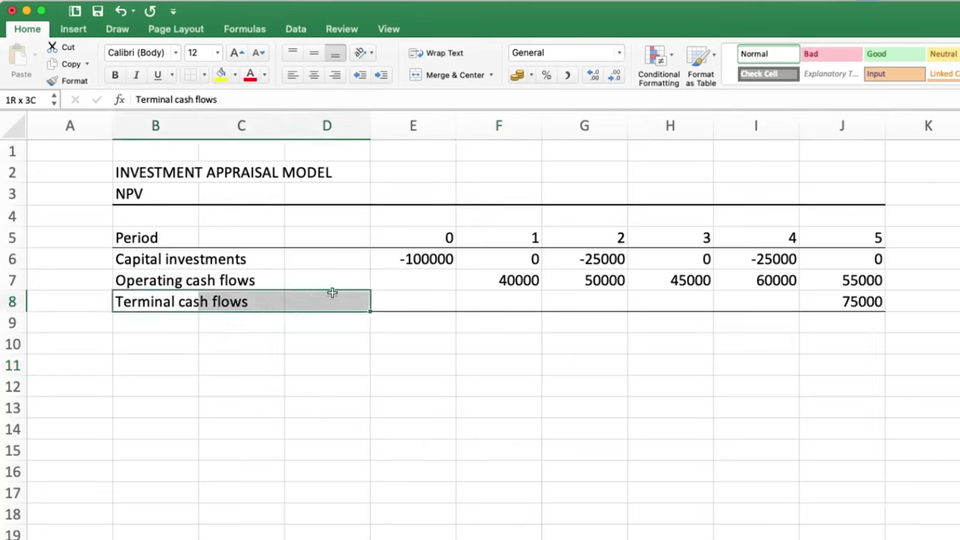
click(204, 74)
click(202, 113)
click(491, 399)
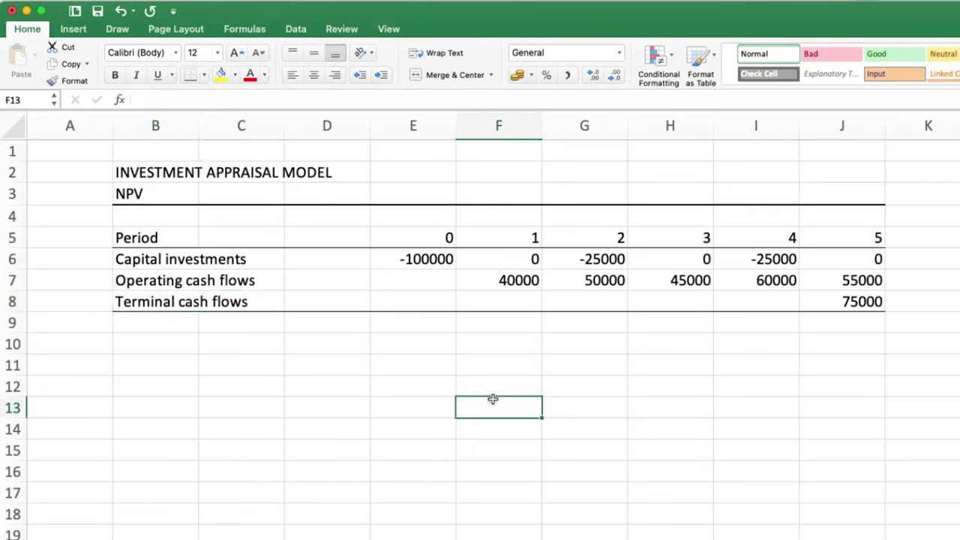
click(159, 323)
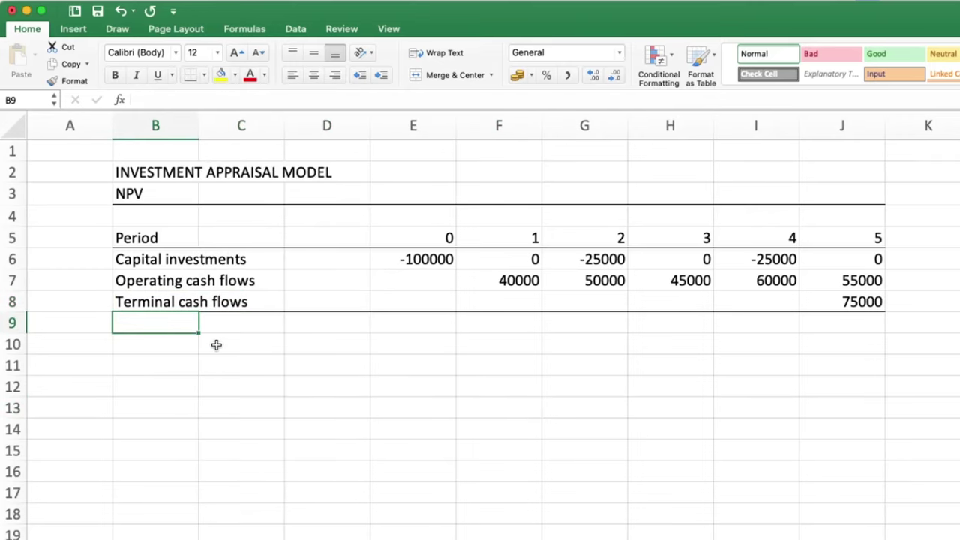
Label B9 'Net cash flow' and enter =SUM(E6:E8) in E9.
click(210, 320)
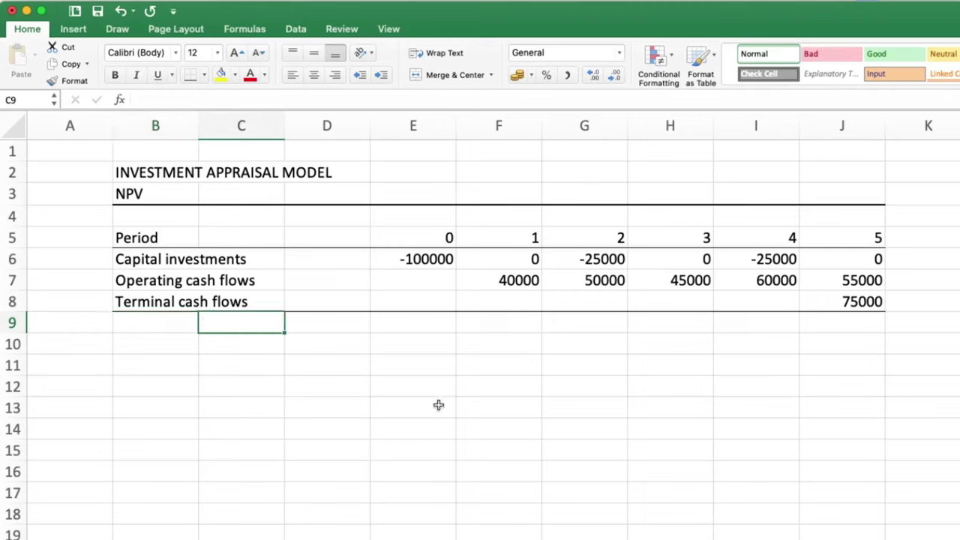
click(170, 318)
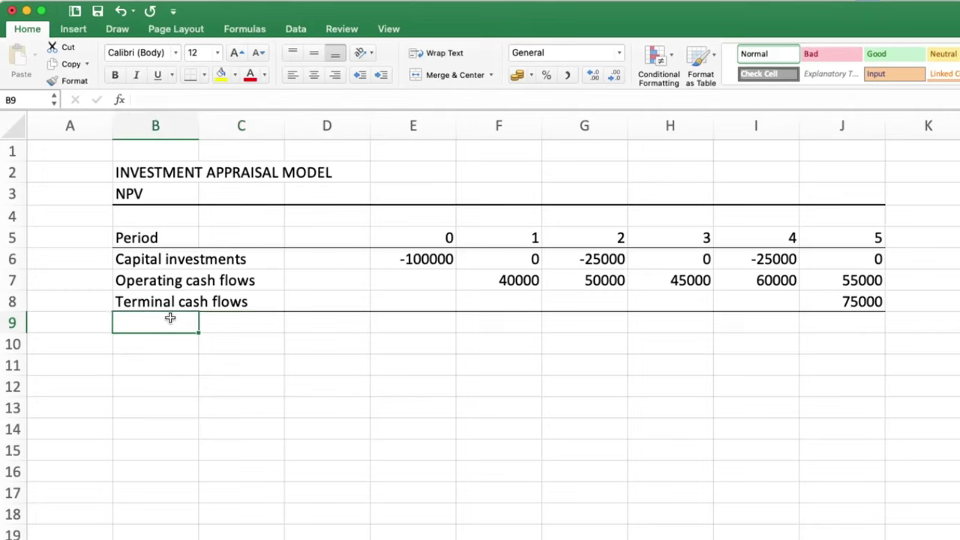
text(Net )
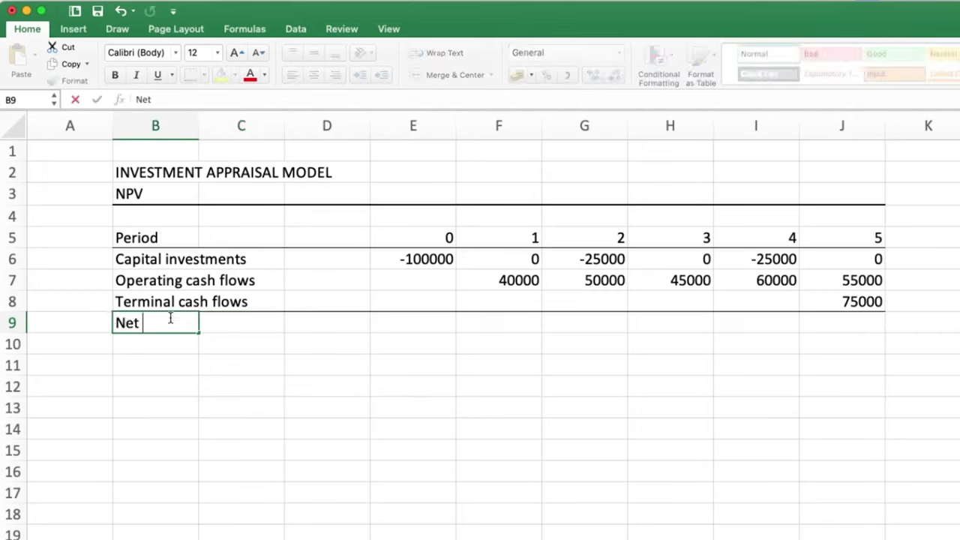
text(cash flow)
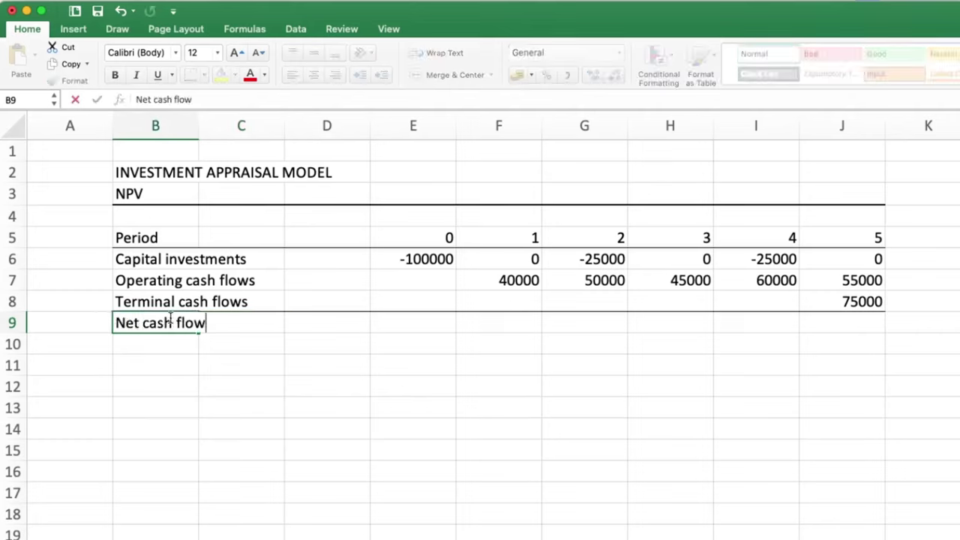
key(Right)
key(Right)
key(Right)
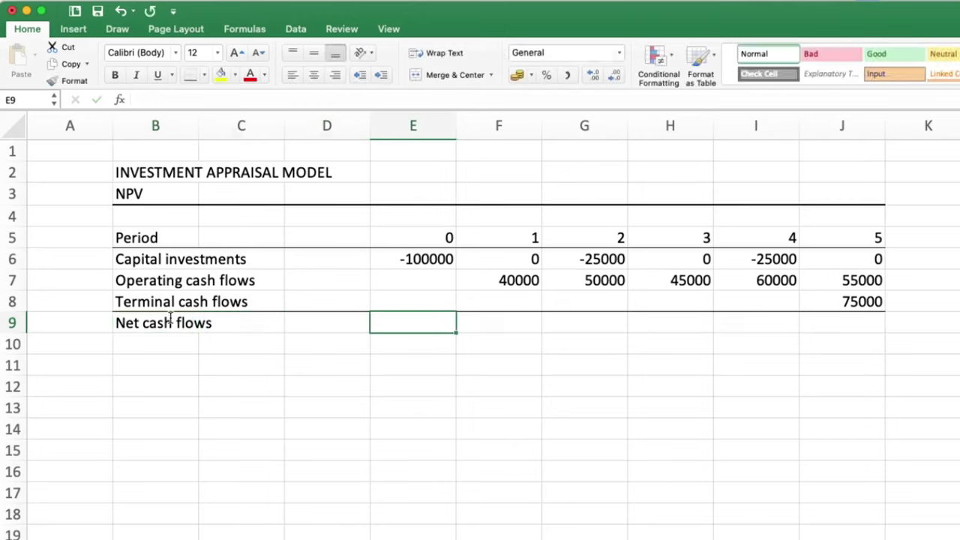
text(=)
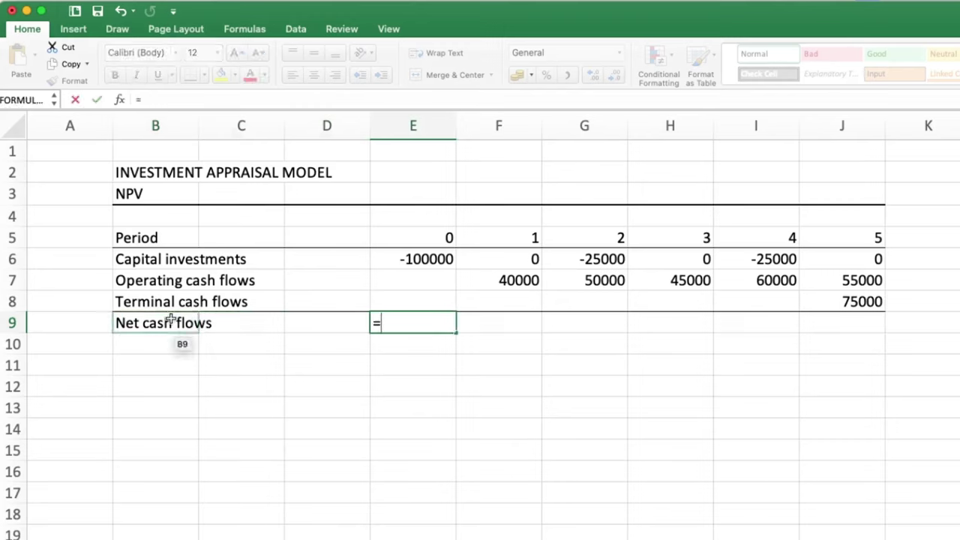
text(sum()
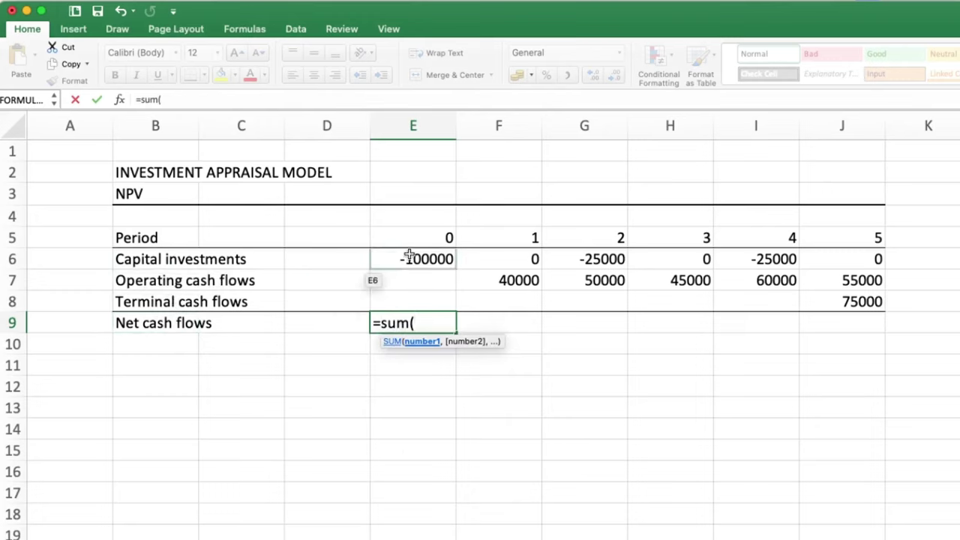
drag(409, 257, 409, 291)
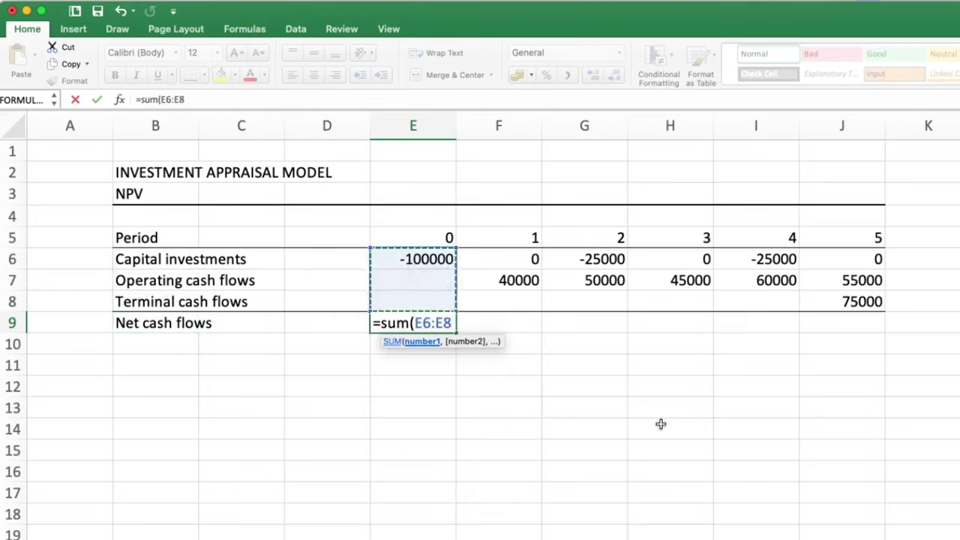
text())
key(Return)
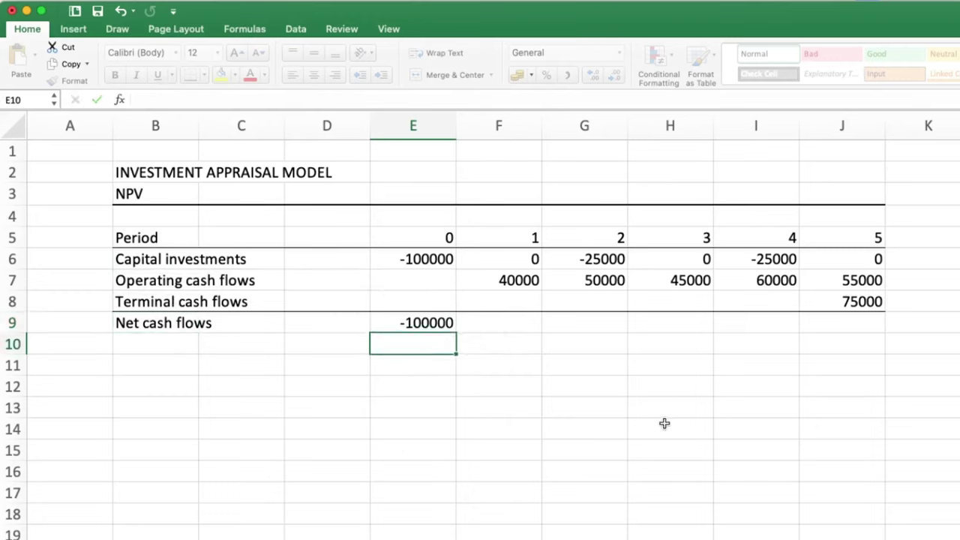
click(406, 324)
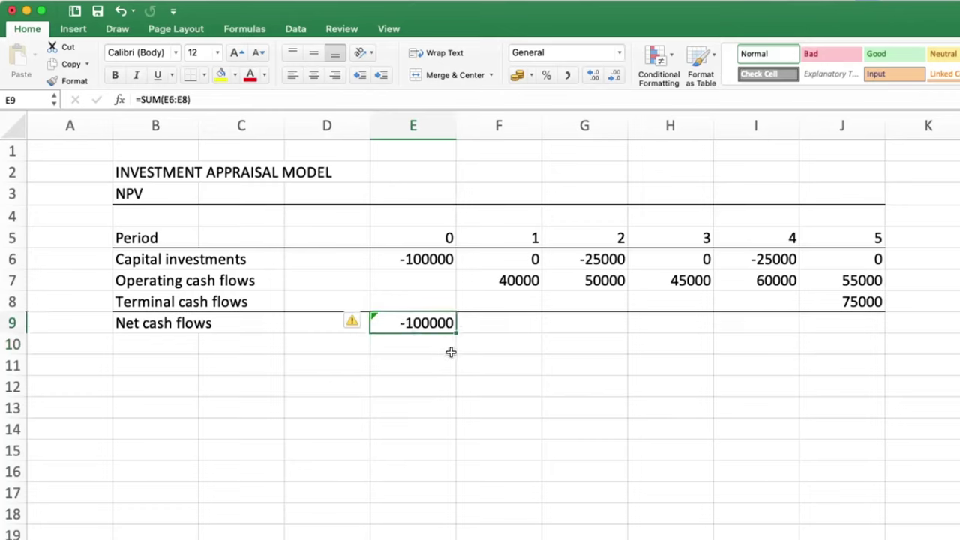
drag(456, 334, 860, 320)
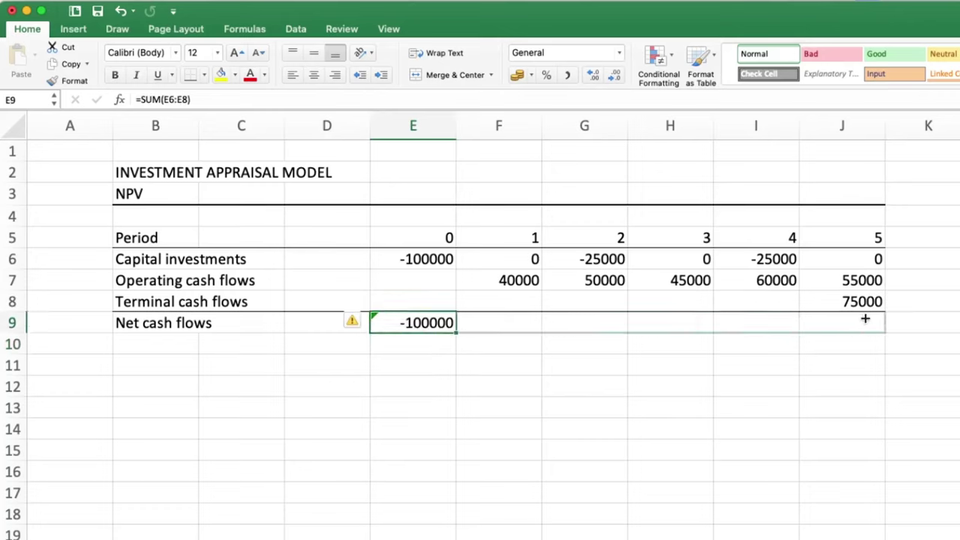
drag(865, 319, 865, 319)
click(355, 323)
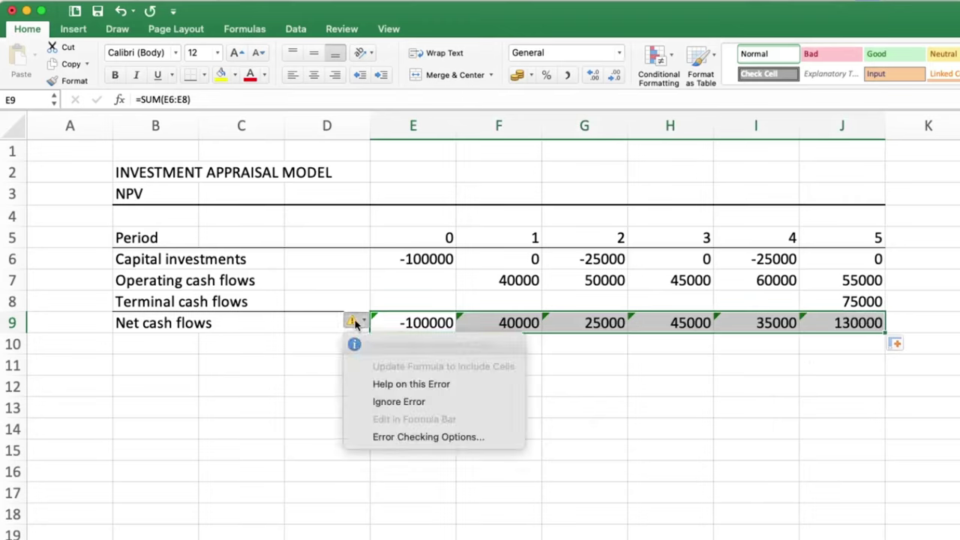
click(398, 401)
click(649, 404)
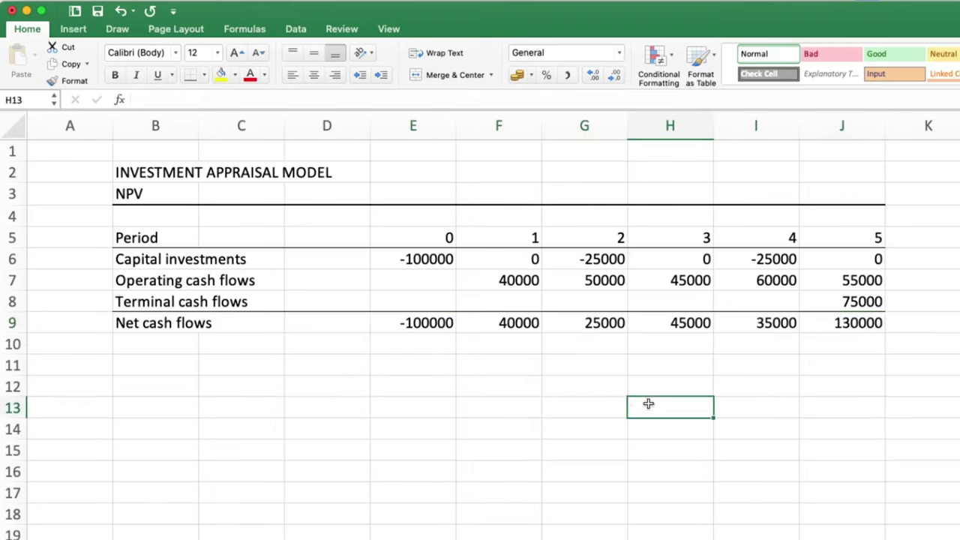
click(435, 324)
click(501, 323)
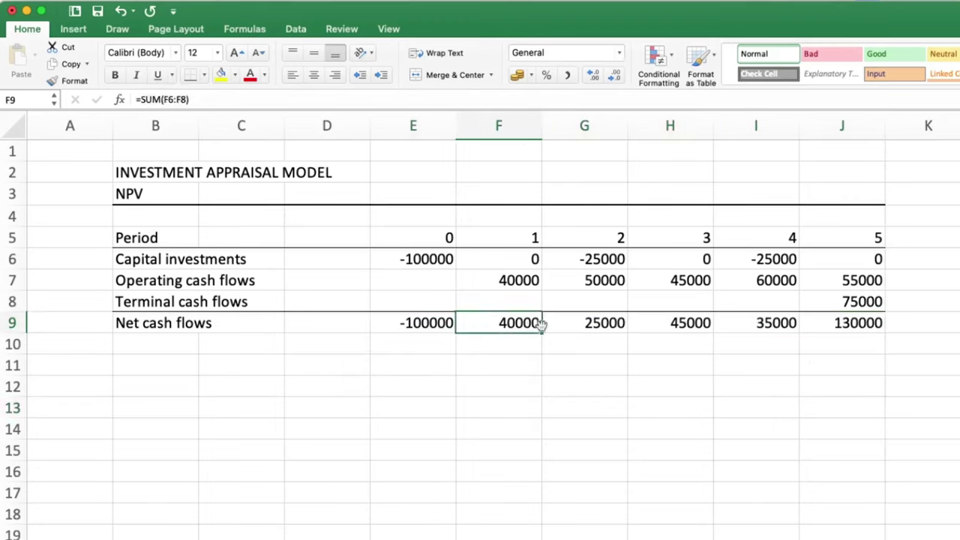
click(566, 323)
click(655, 326)
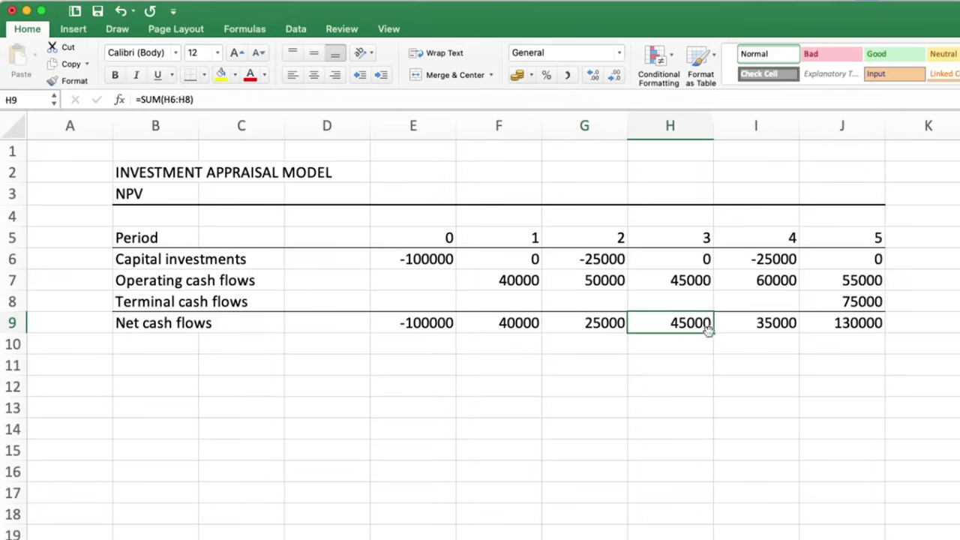
click(756, 323)
click(852, 324)
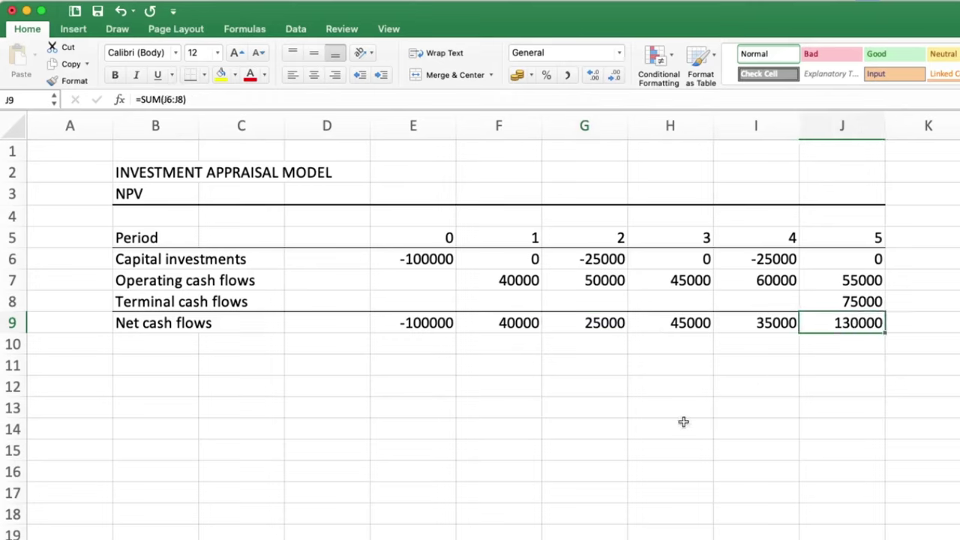
click(163, 365)
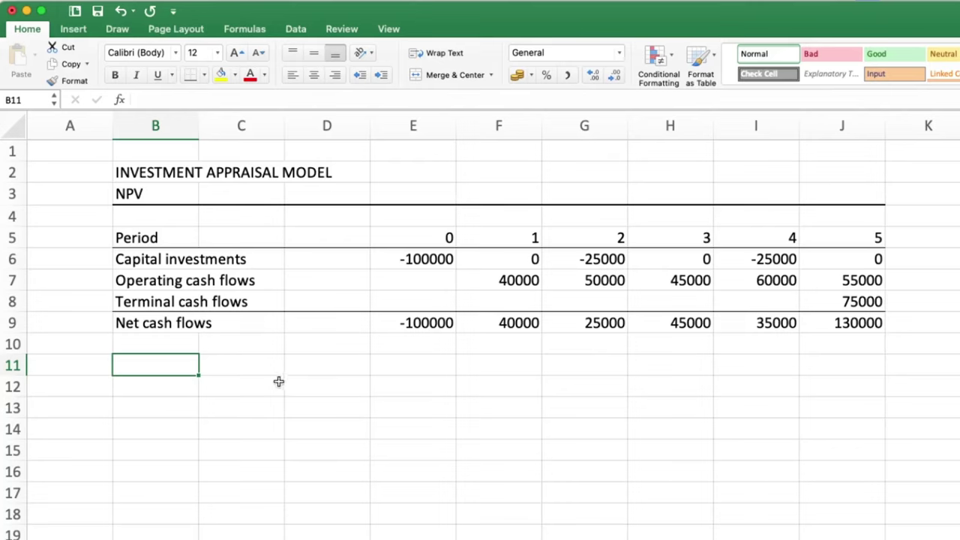
Enter a Discount rate label in C12 with 10% in E12, and an NPV label in C14.
click(237, 384)
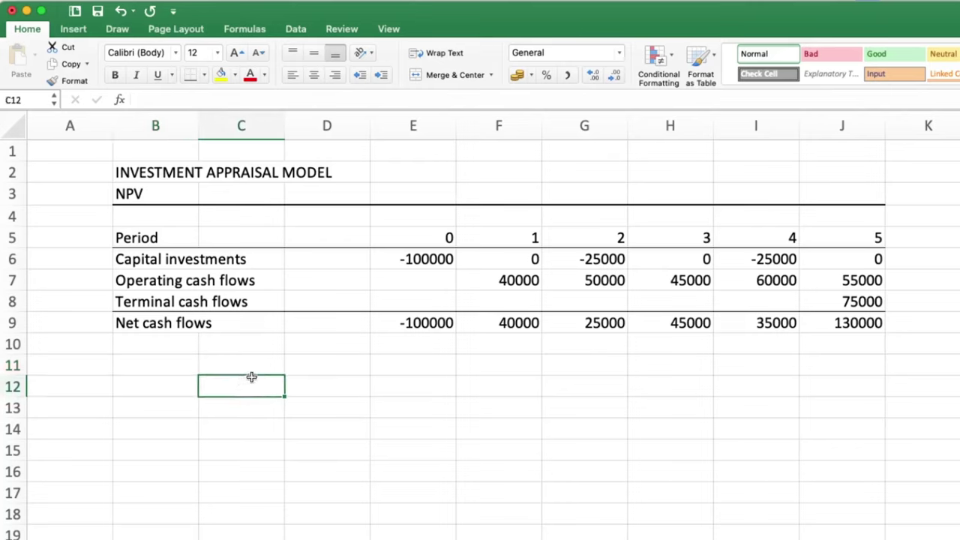
text(Dis)
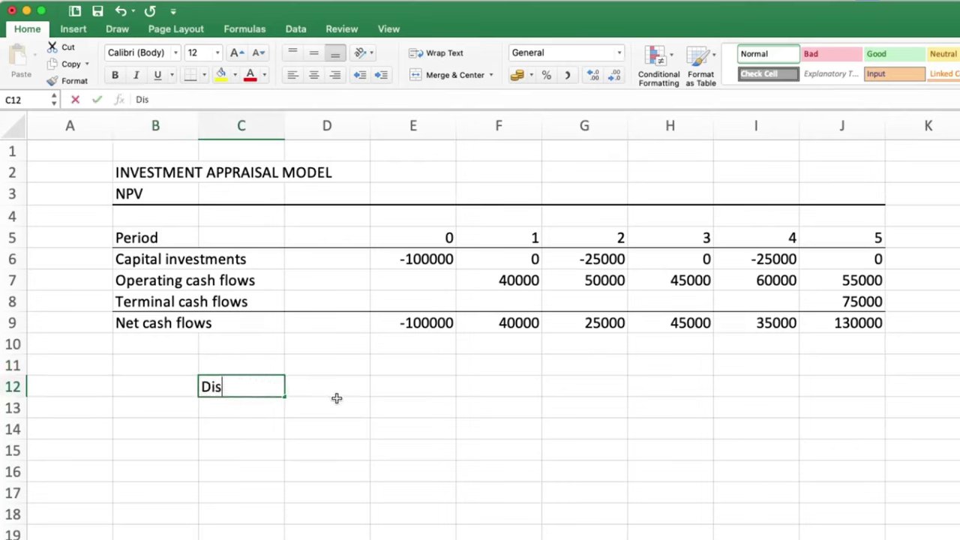
text(count ra)
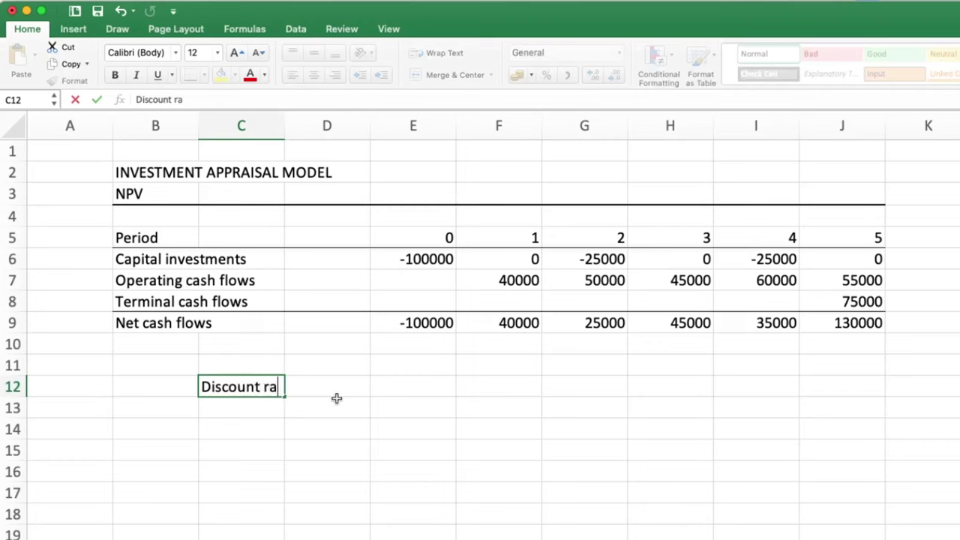
text(te)
key(Tab)
key(Tab)
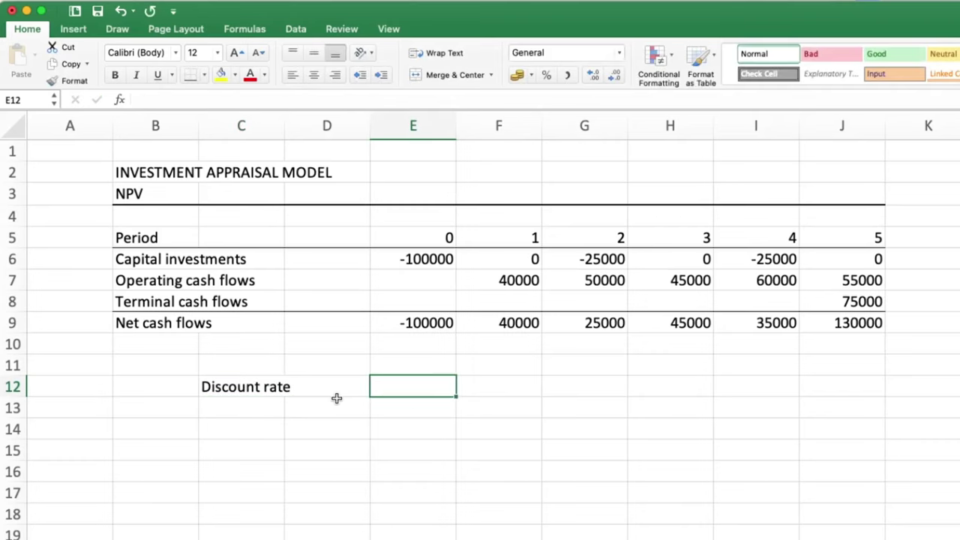
text(10%)
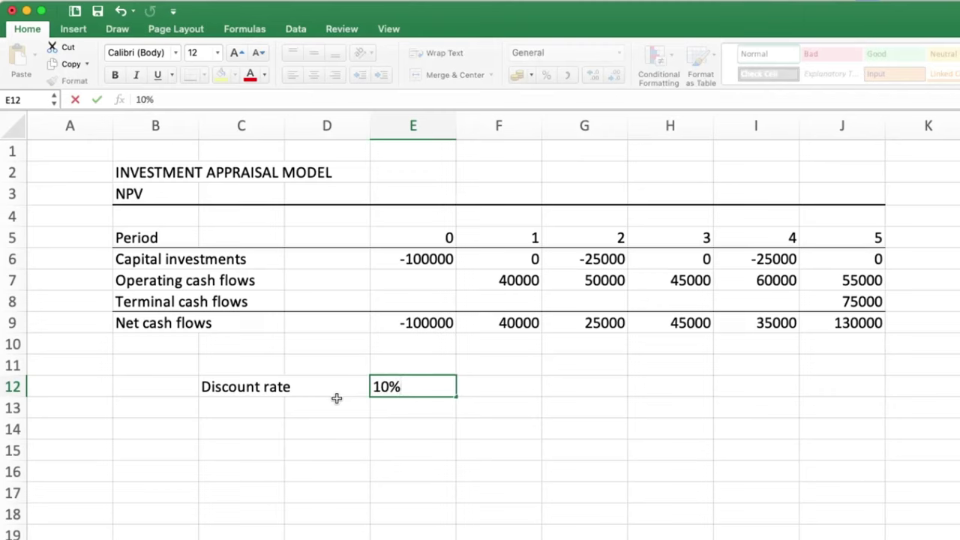
key(Return)
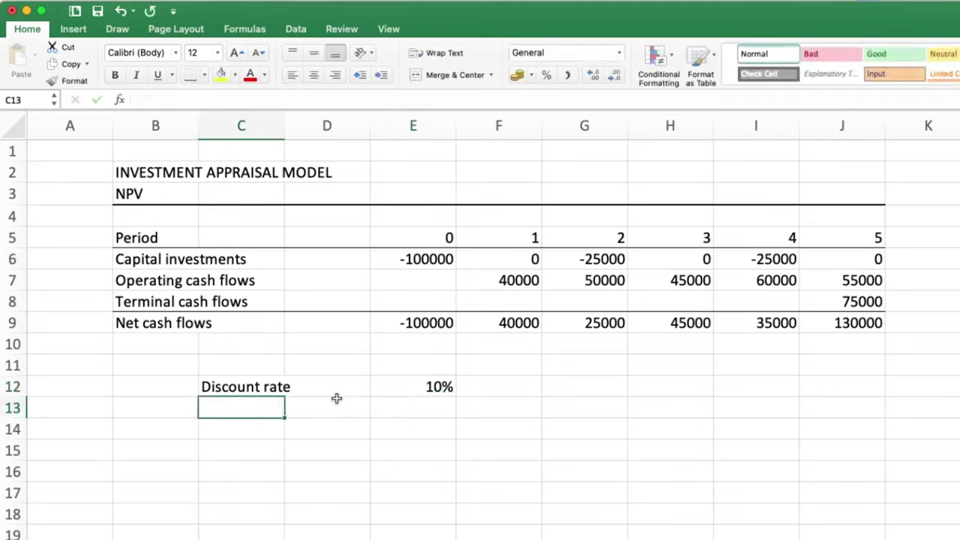
key(Down)
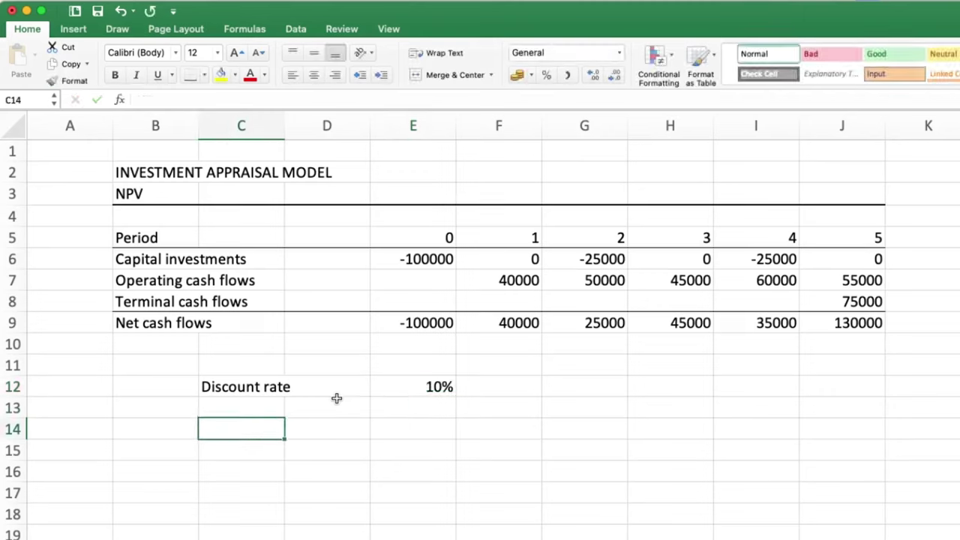
text(NPV)
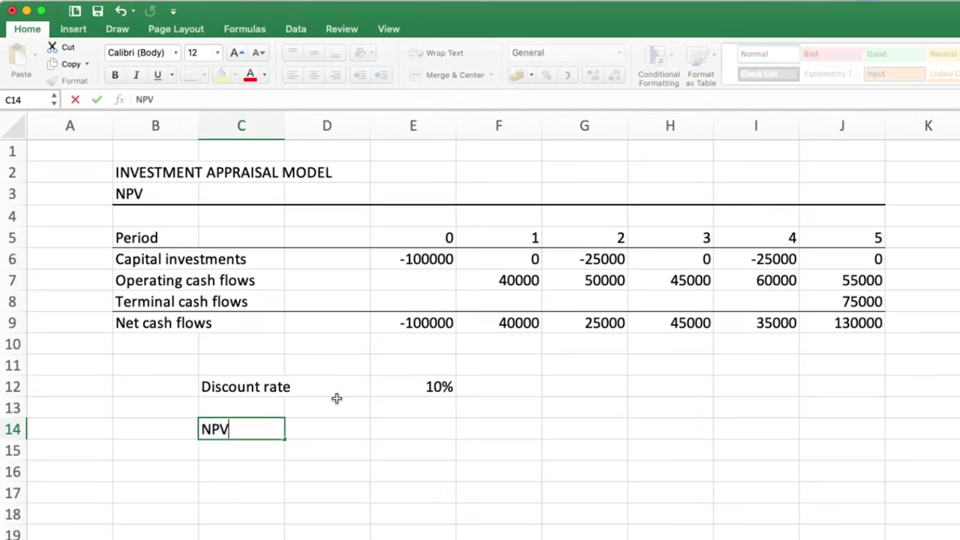
key(Tab)
key(Tab)
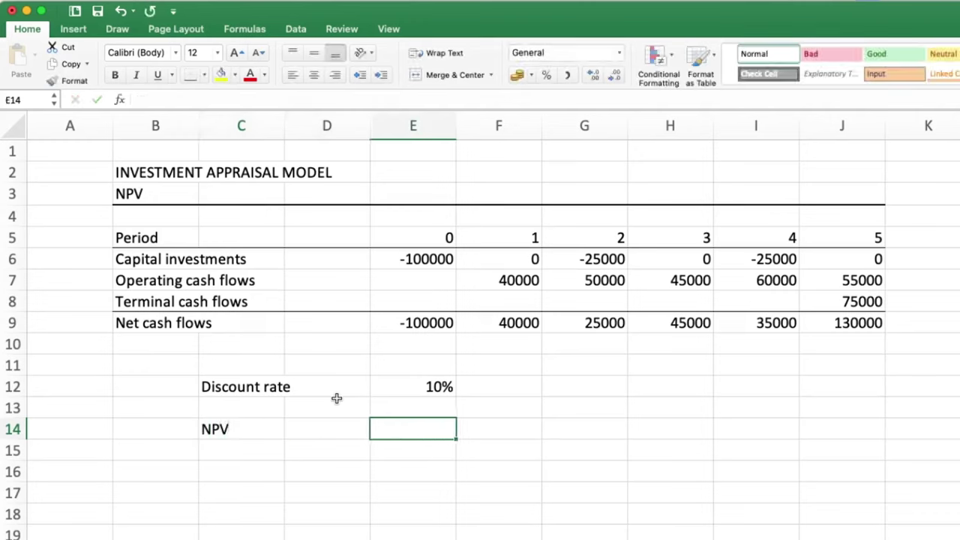
Enter =NPV(E12,F9:J9)+E9 in E14 to get the NPV of the net cash flows.
text(=)
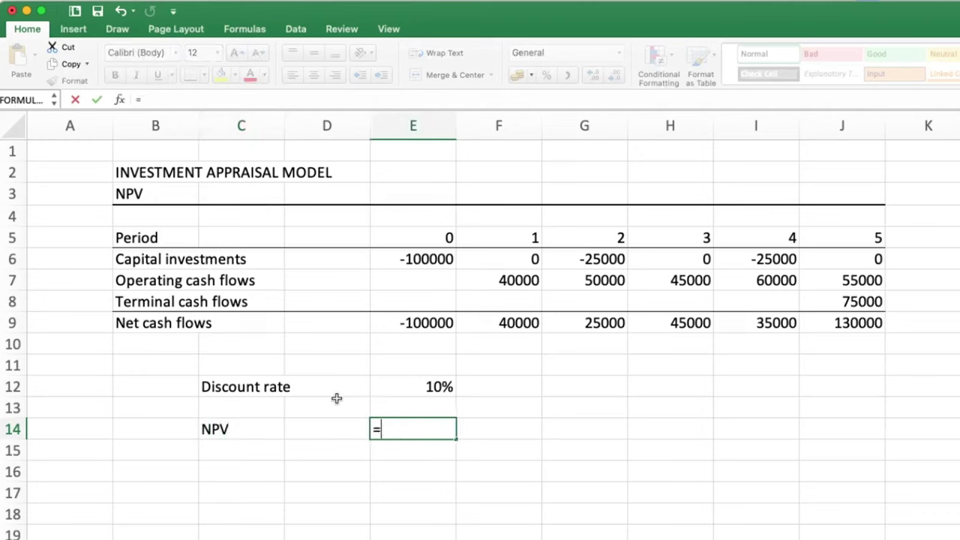
text(npv()
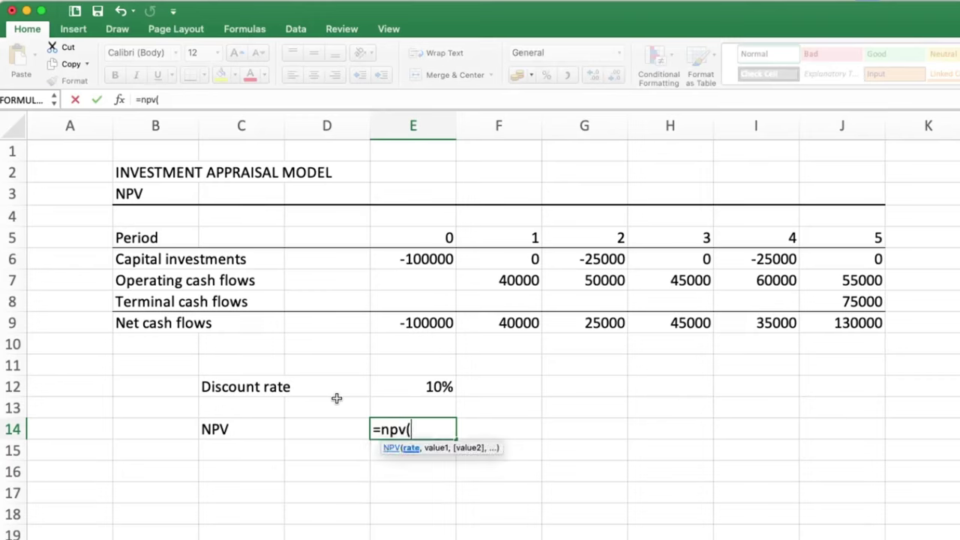
click(437, 388)
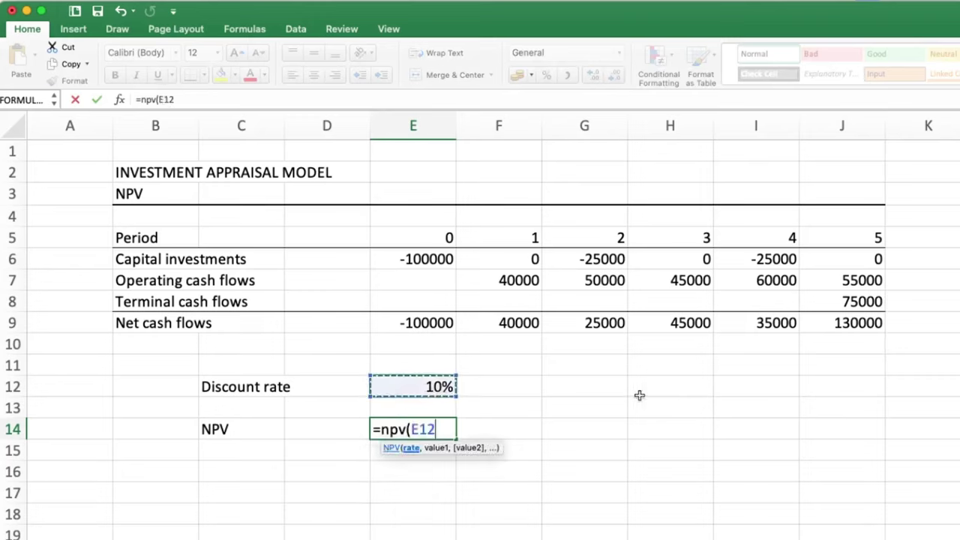
text(,)
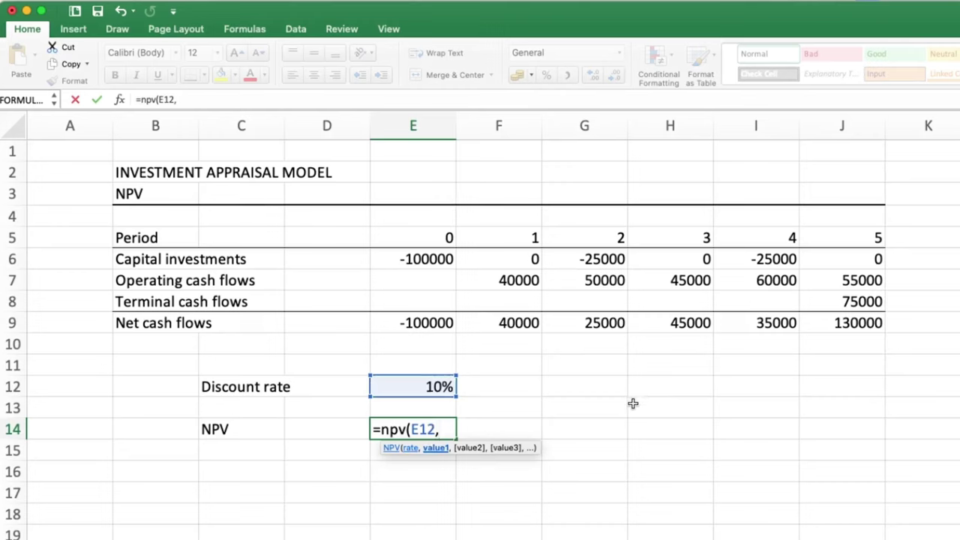
drag(519, 323, 810, 323)
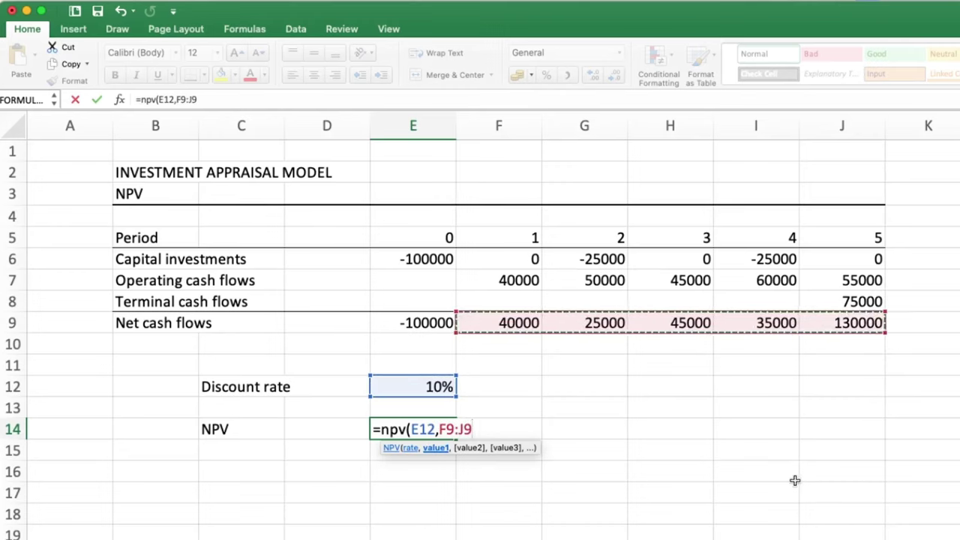
text()+)
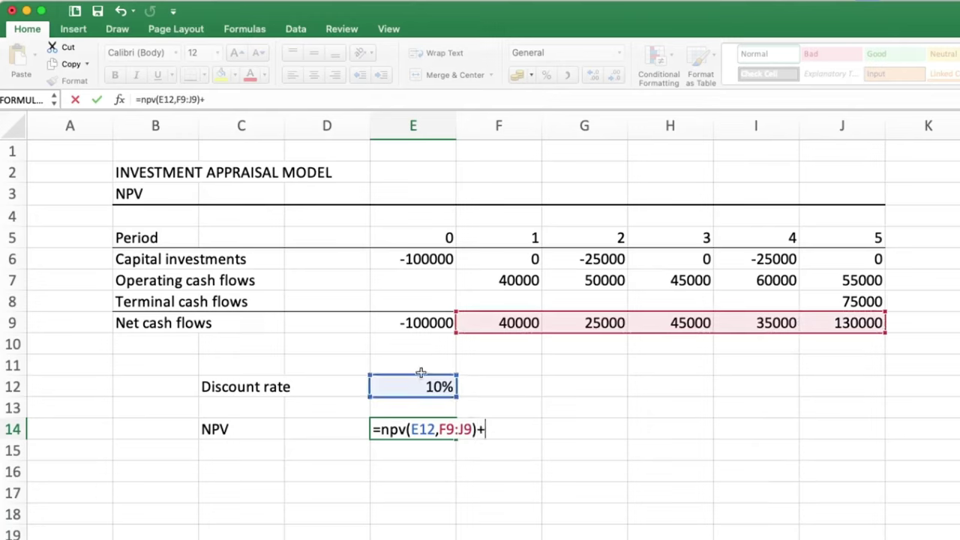
click(416, 319)
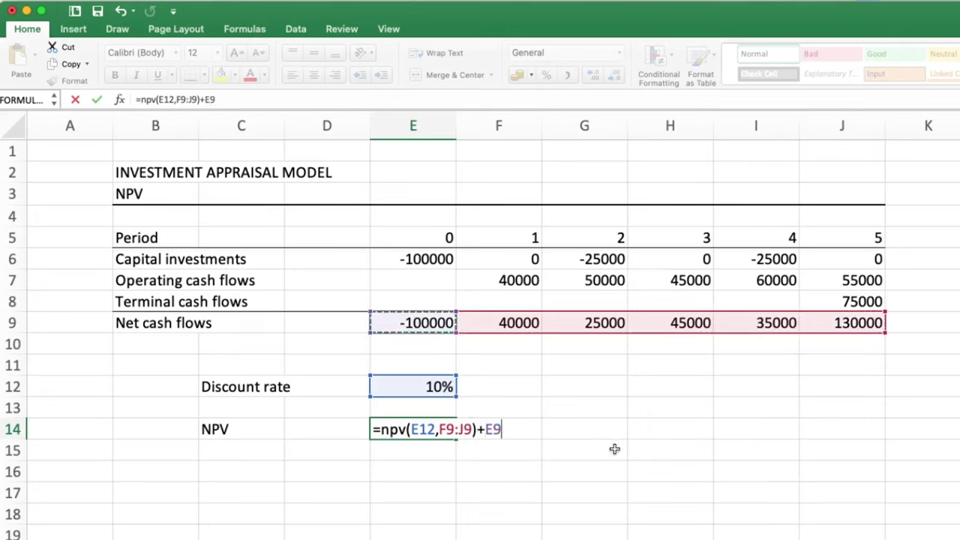
key(Return)
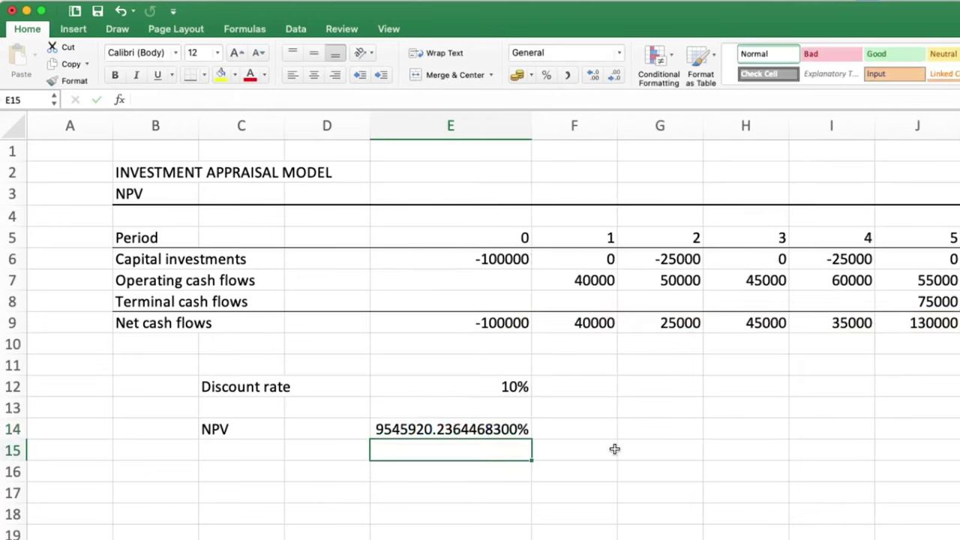
Format the NPV in E14 as a plain number with no decimals, showing 95459.
click(509, 432)
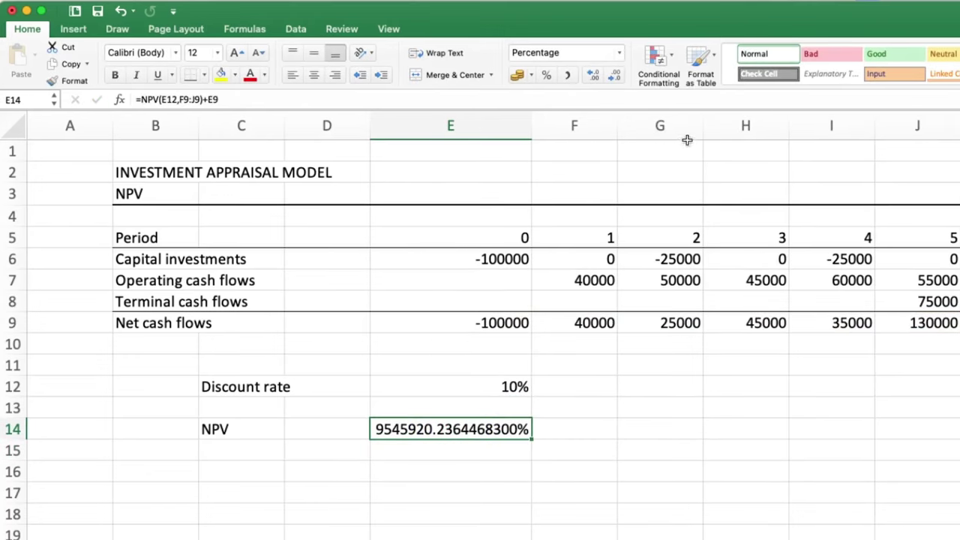
click(620, 53)
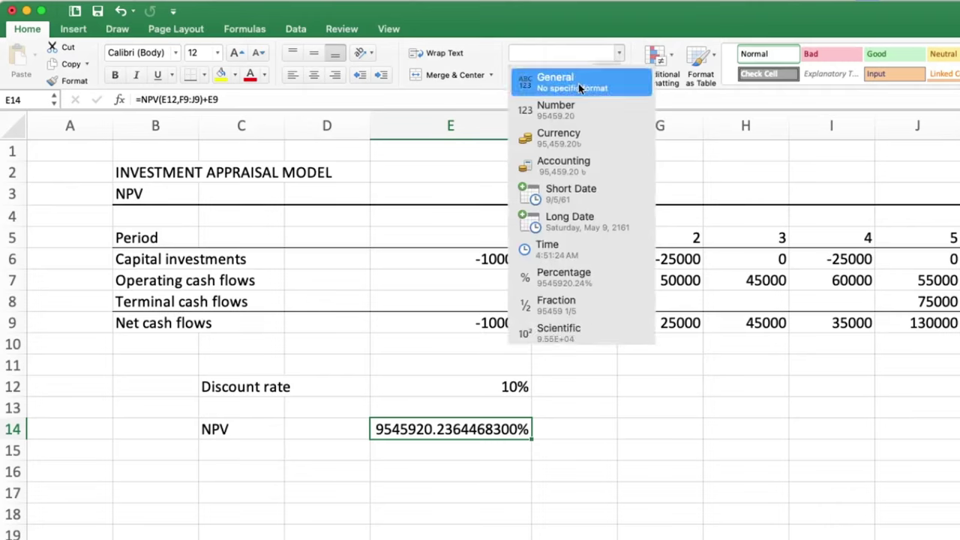
click(578, 84)
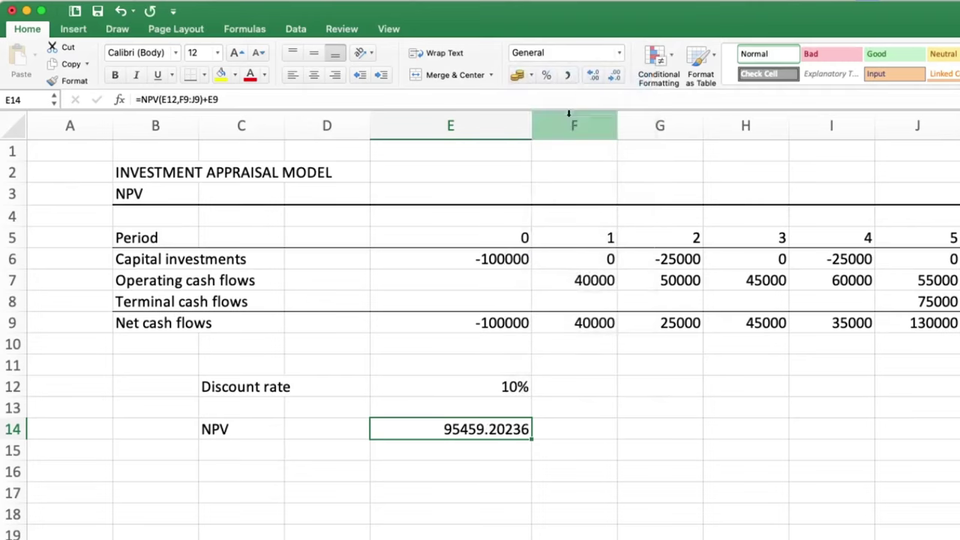
click(614, 76)
click(614, 77)
click(613, 77)
click(614, 77)
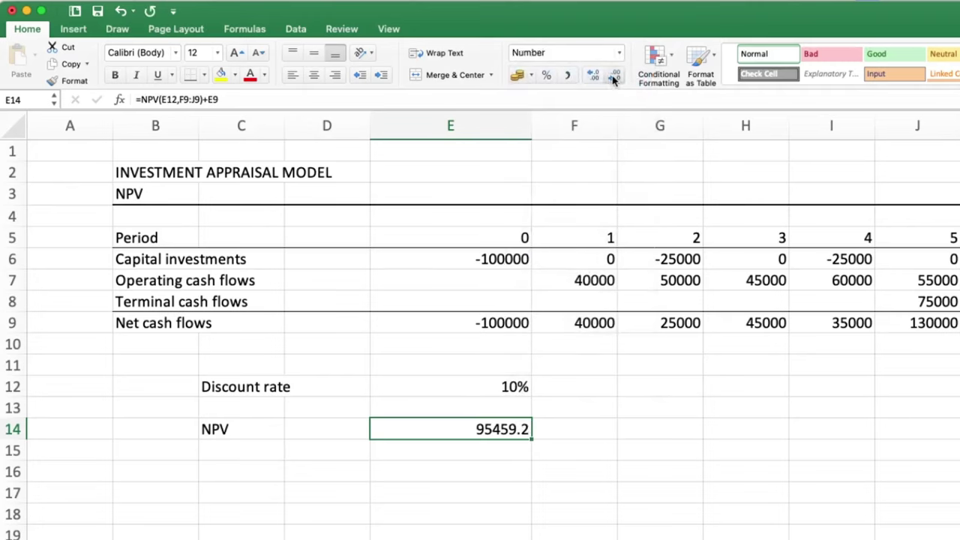
click(614, 77)
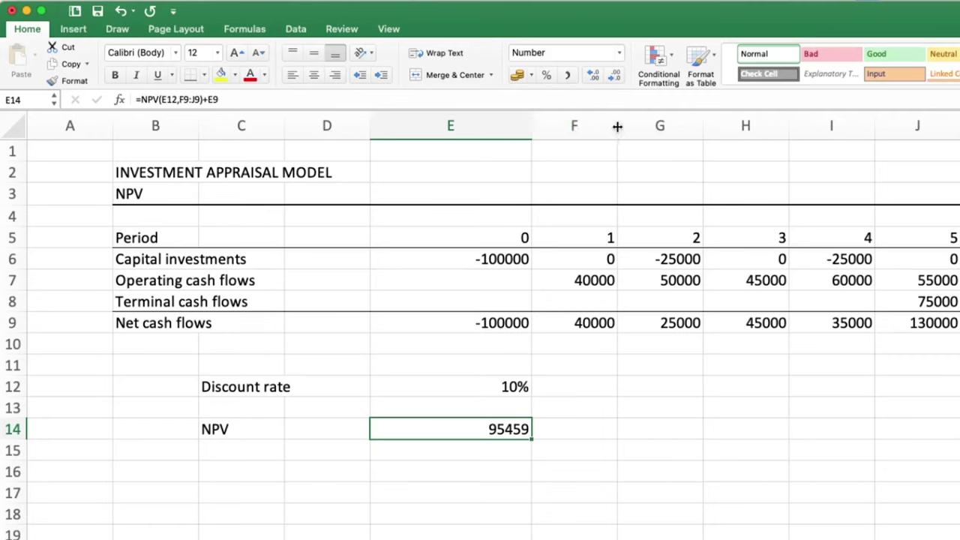
Narrow column E back to standard width and move to cell C15.
drag(617, 126, 617, 126)
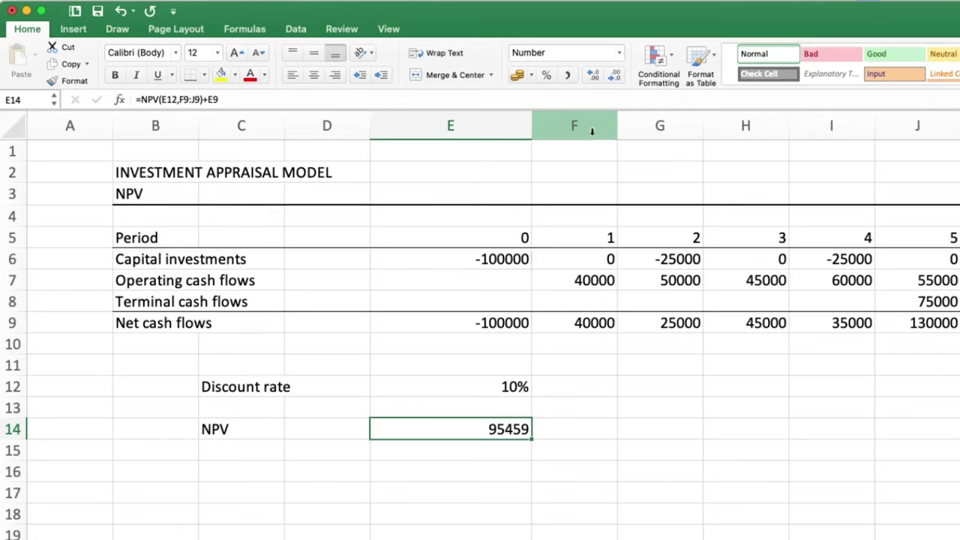
drag(532, 124, 455, 125)
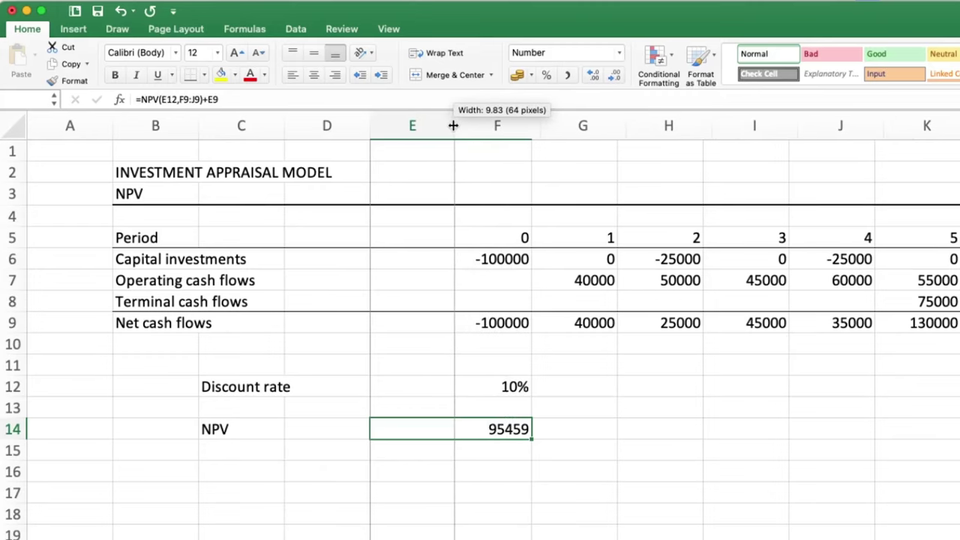
drag(455, 125, 454, 125)
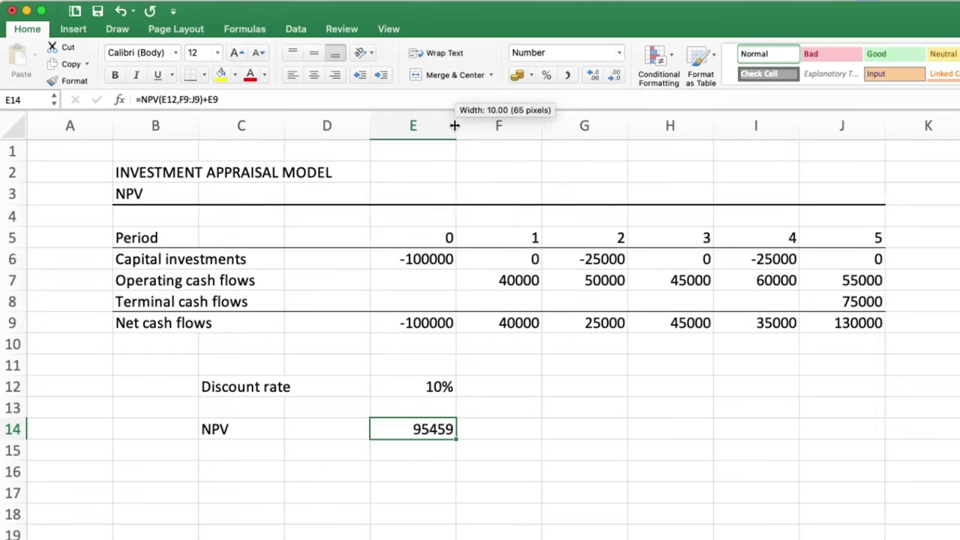
click(547, 489)
click(445, 431)
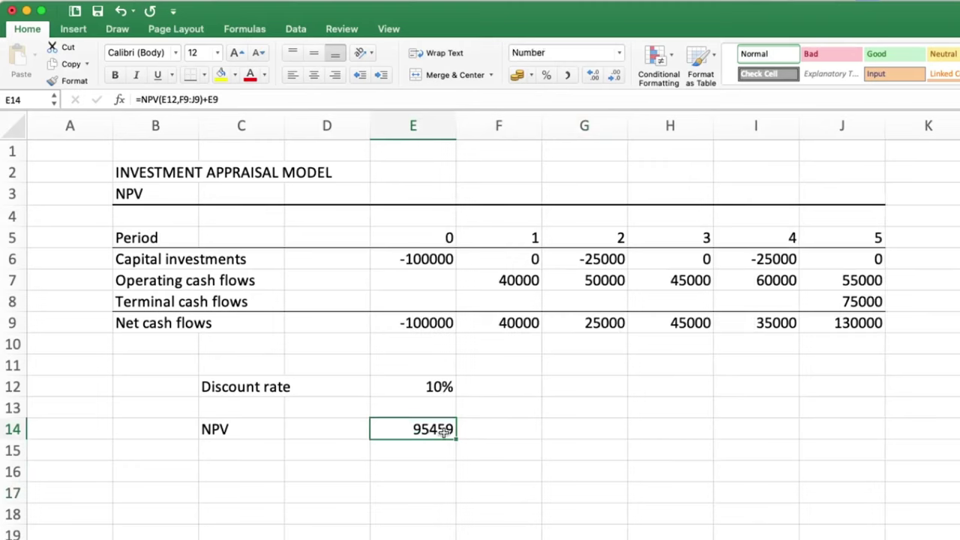
click(230, 474)
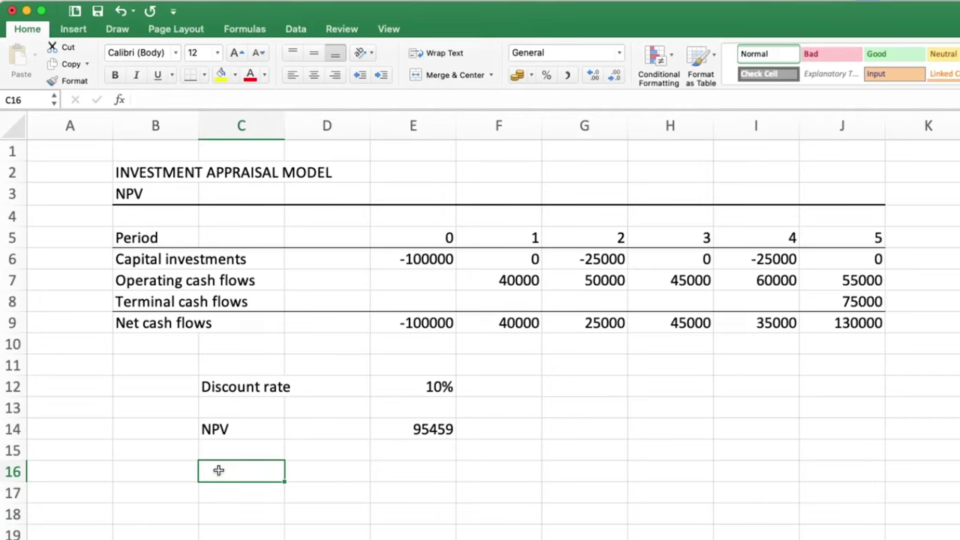
click(244, 448)
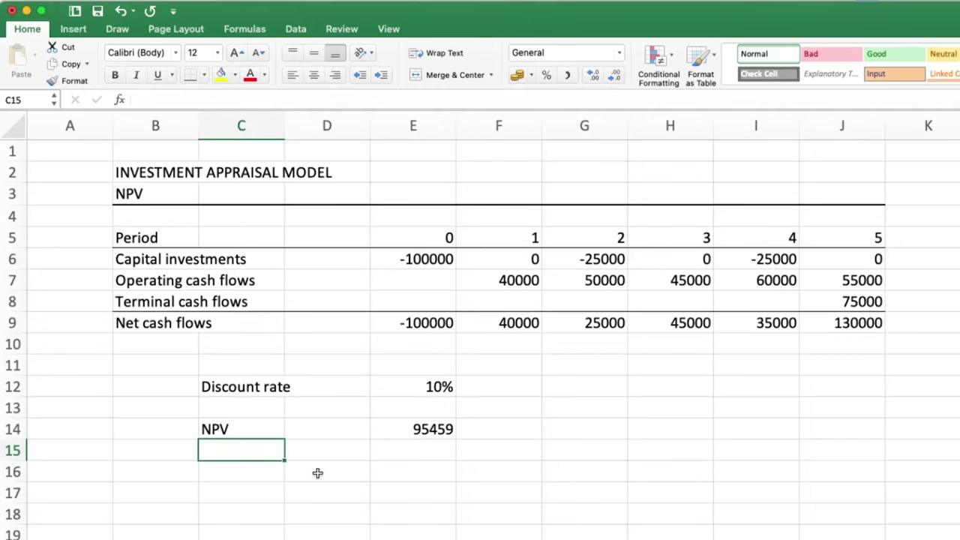
Label C15 'Decision' and type =IF(E14>0,"INVEST","DON'T INVEST") in E15.
text(D)
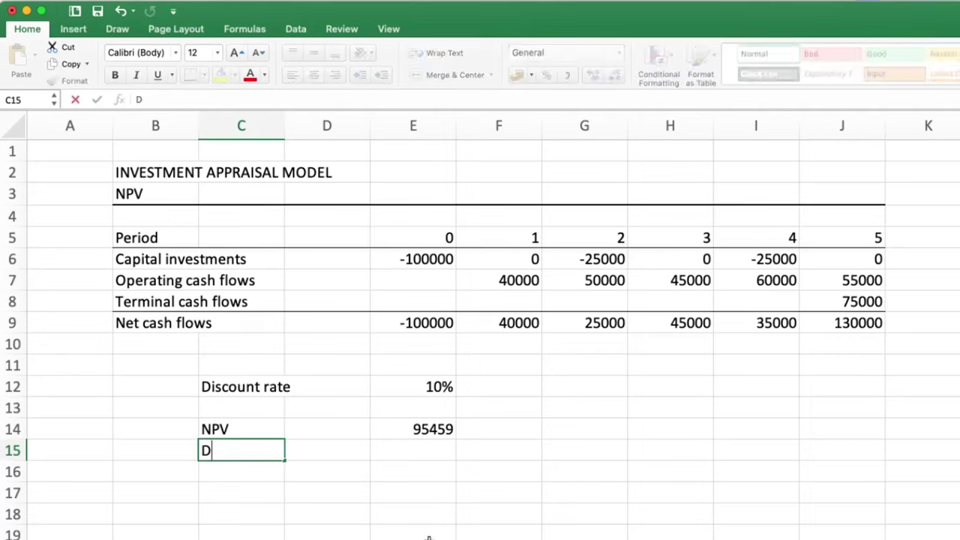
text(ie)
text(sio)
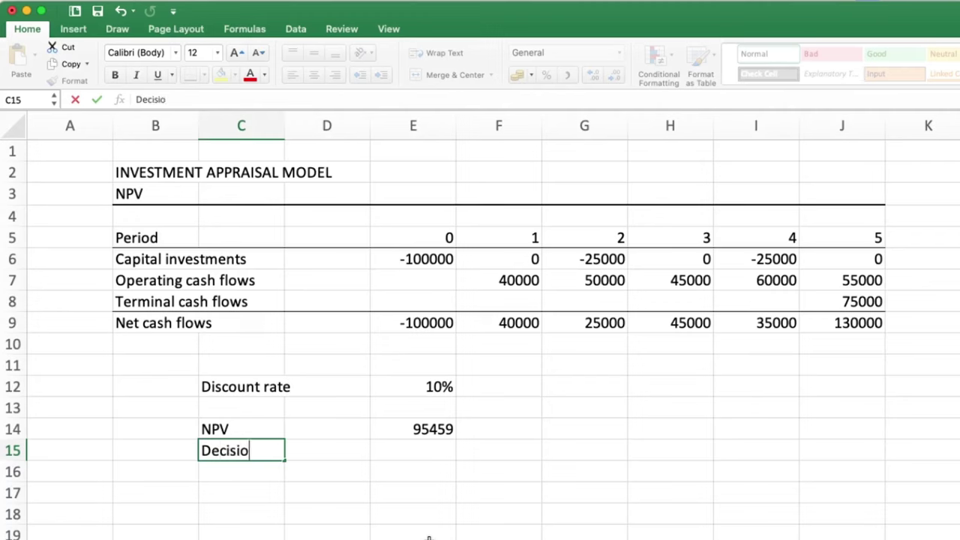
text(n)
key(Tab)
key(Tab)
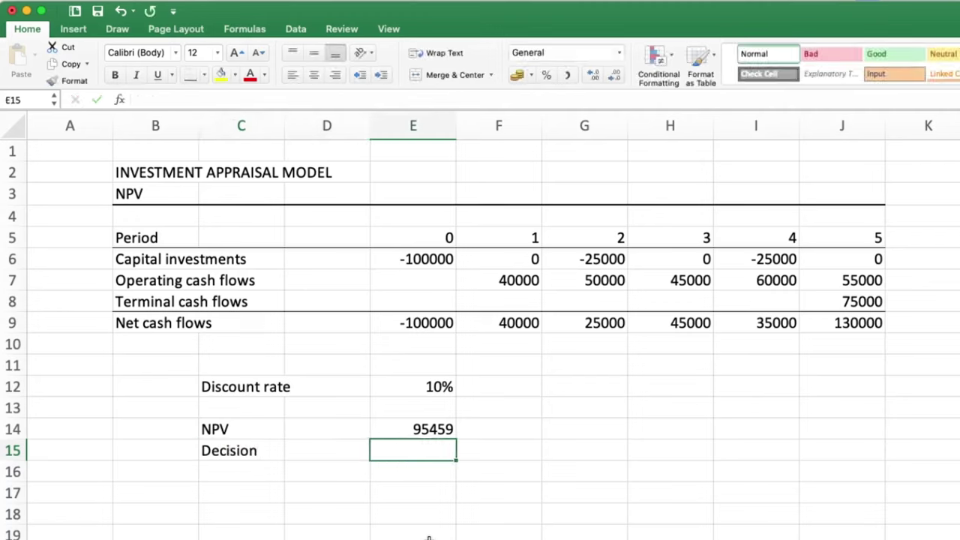
text(=i)
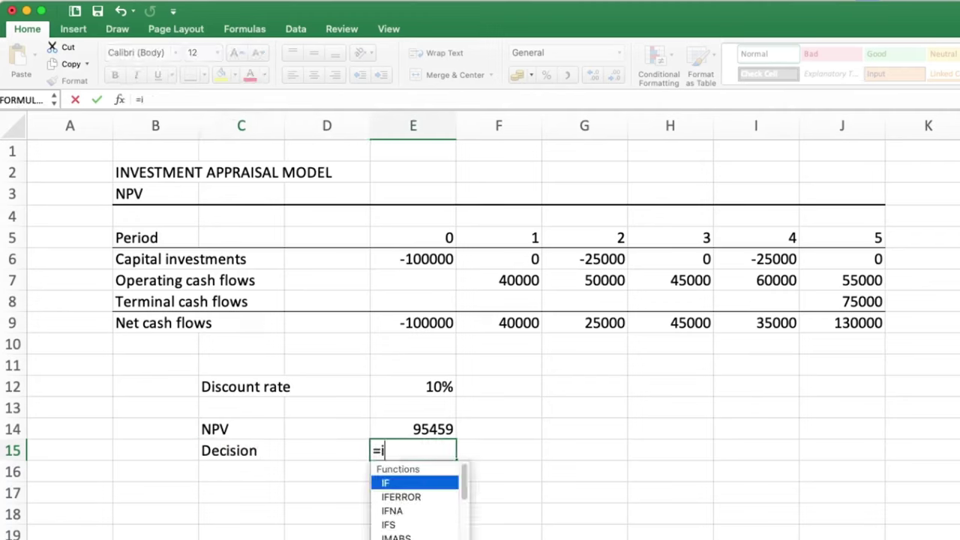
text(f()
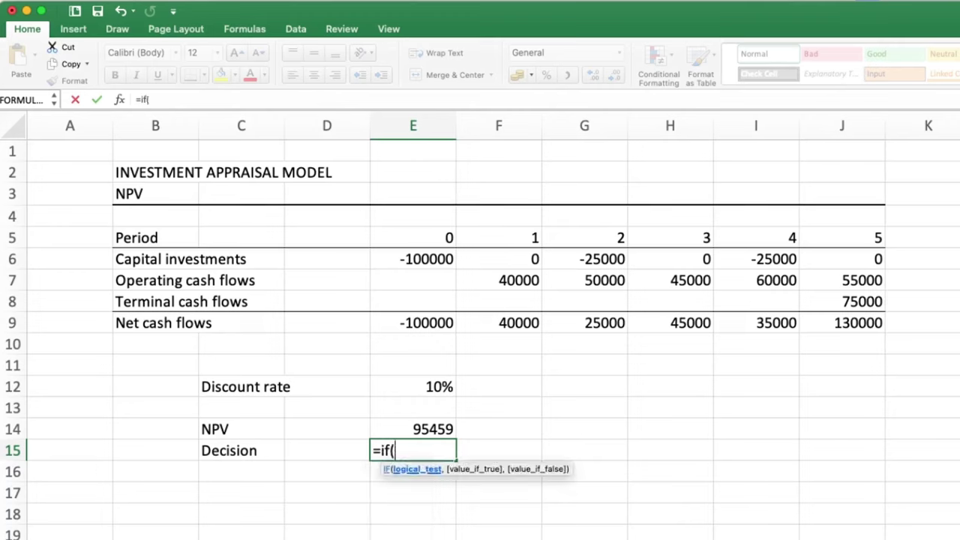
click(427, 426)
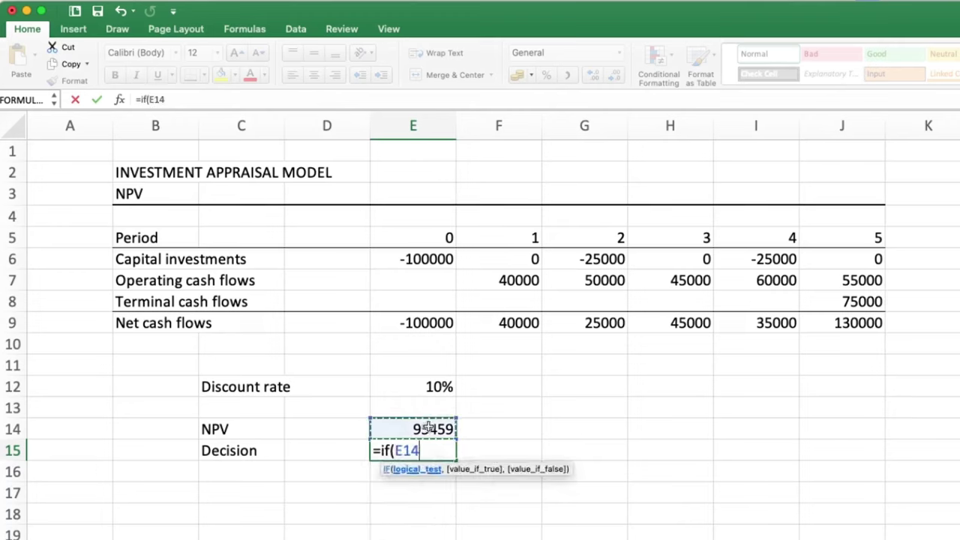
text(>0)
text(,"I)
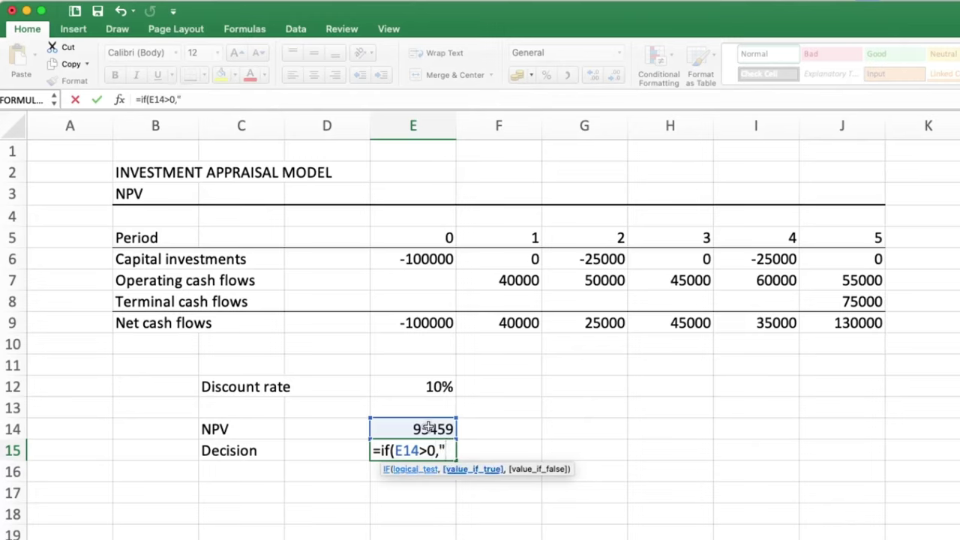
text(NVEST")
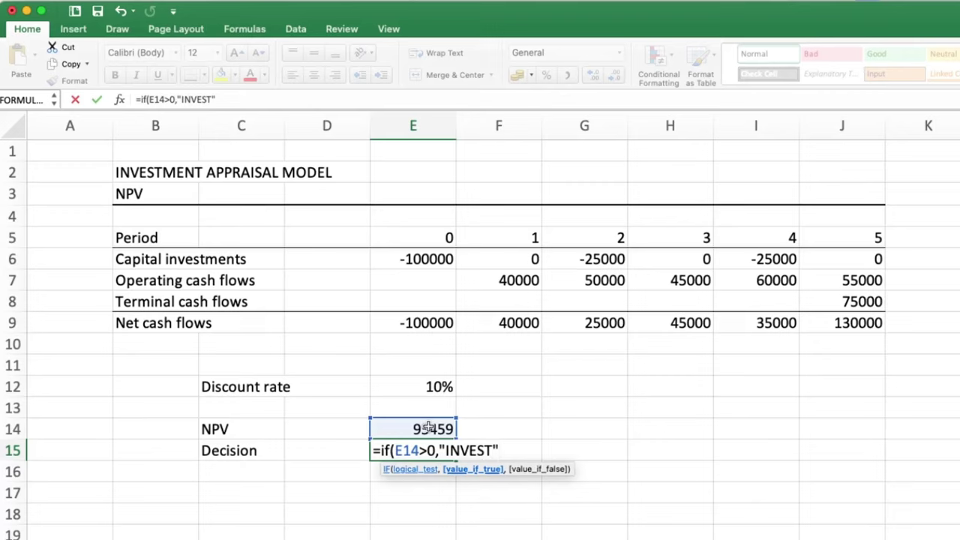
text(,)
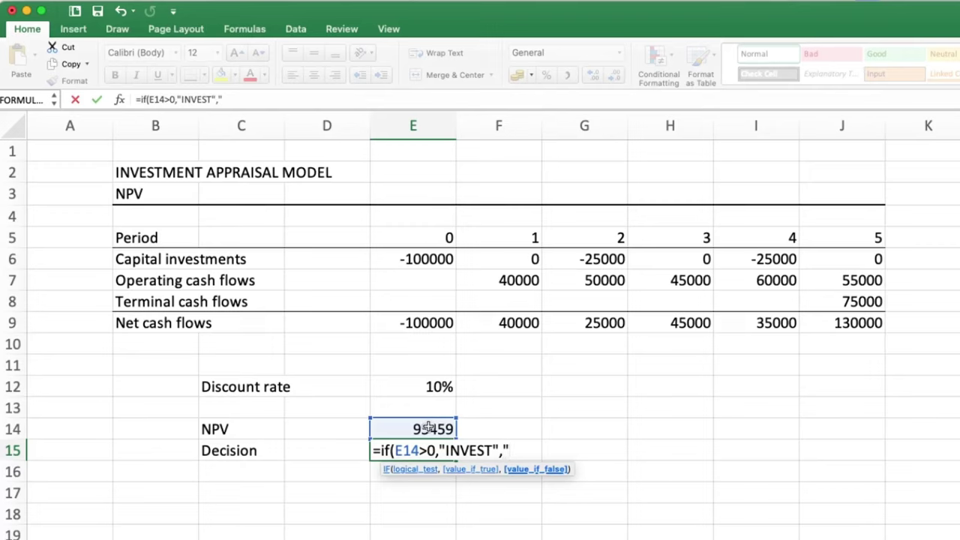
text(DON')
text(T )
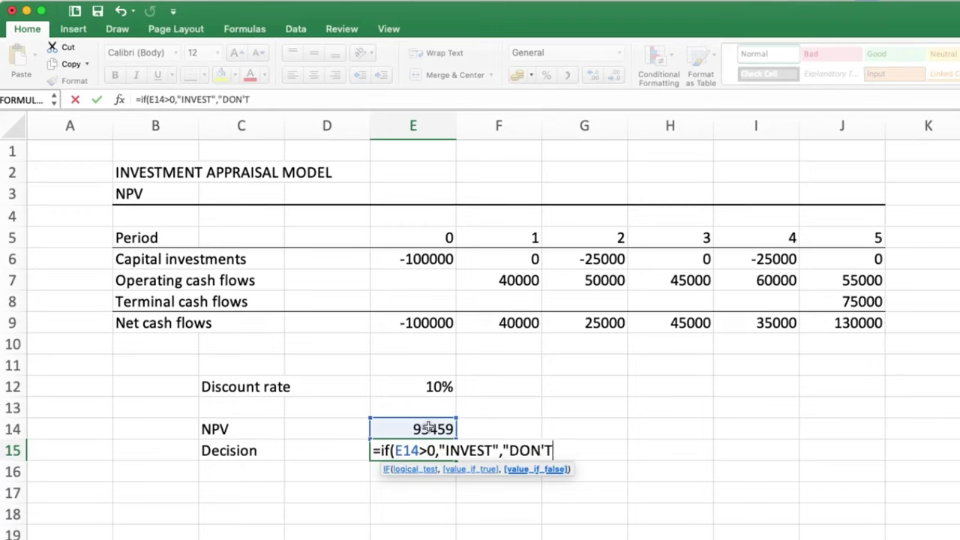
text(INVES)
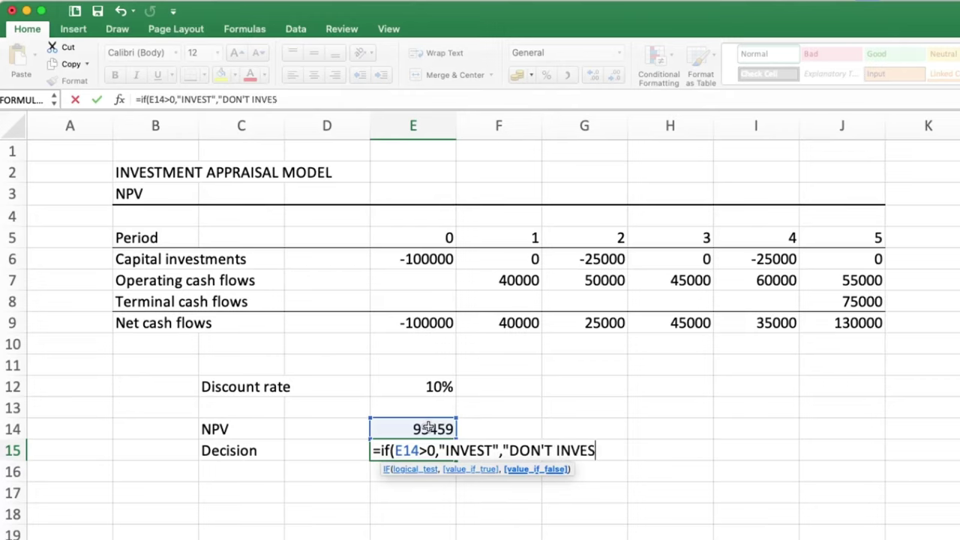
text(T")
text())
Commit the IF formula and right-align the INVEST result in E15.
key(Return)
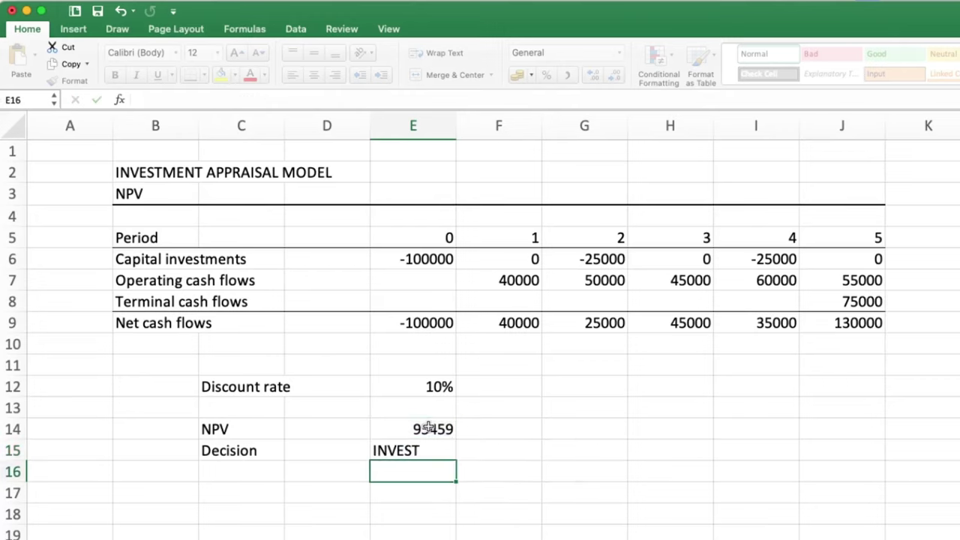
click(414, 447)
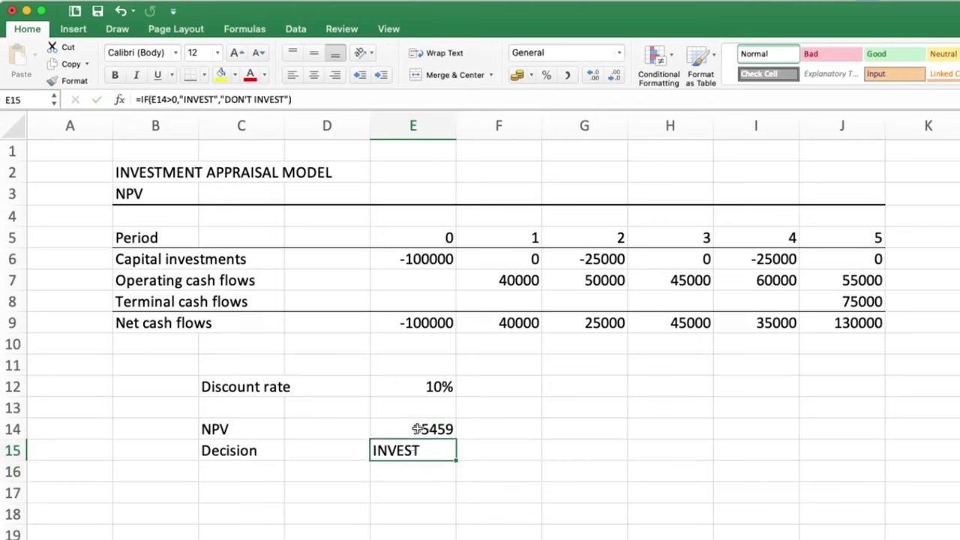
click(314, 75)
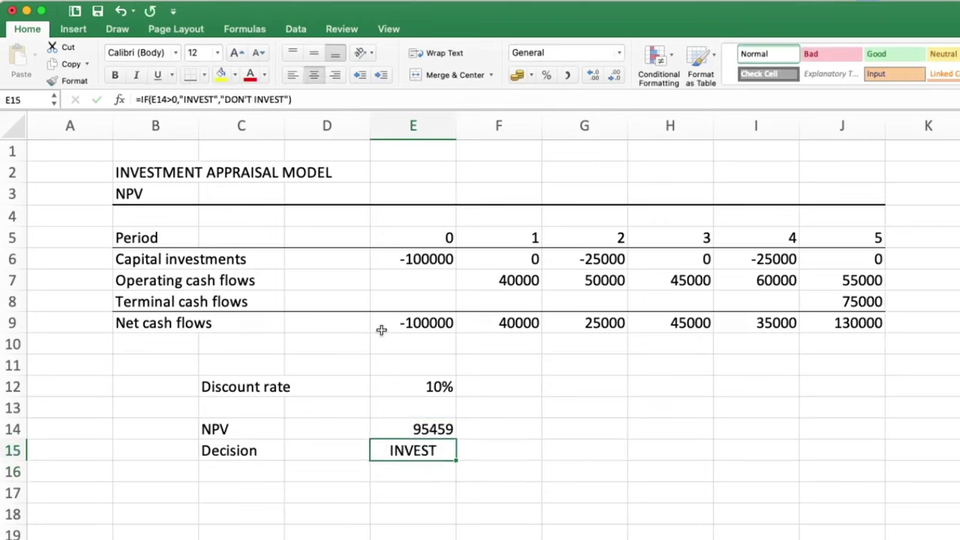
click(417, 513)
click(410, 453)
click(335, 75)
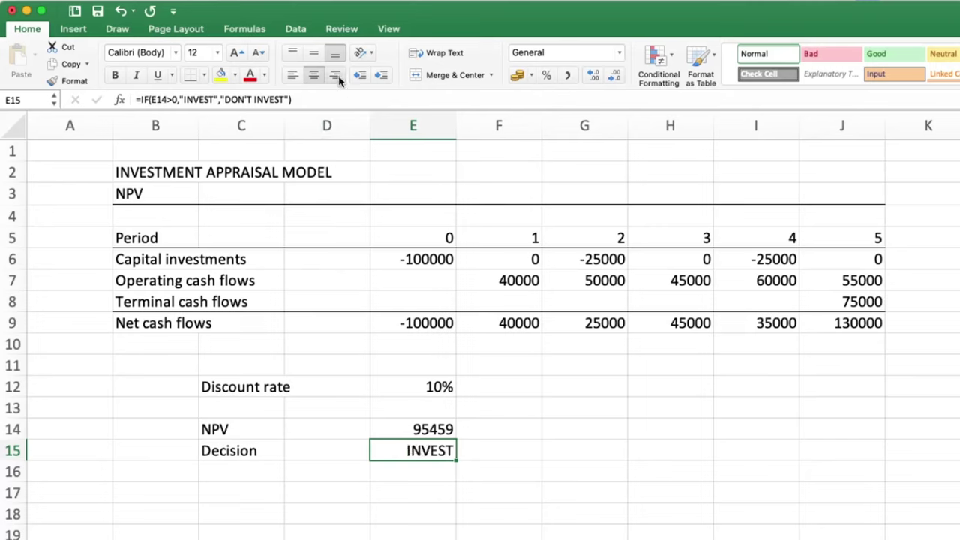
click(405, 499)
click(229, 454)
click(545, 448)
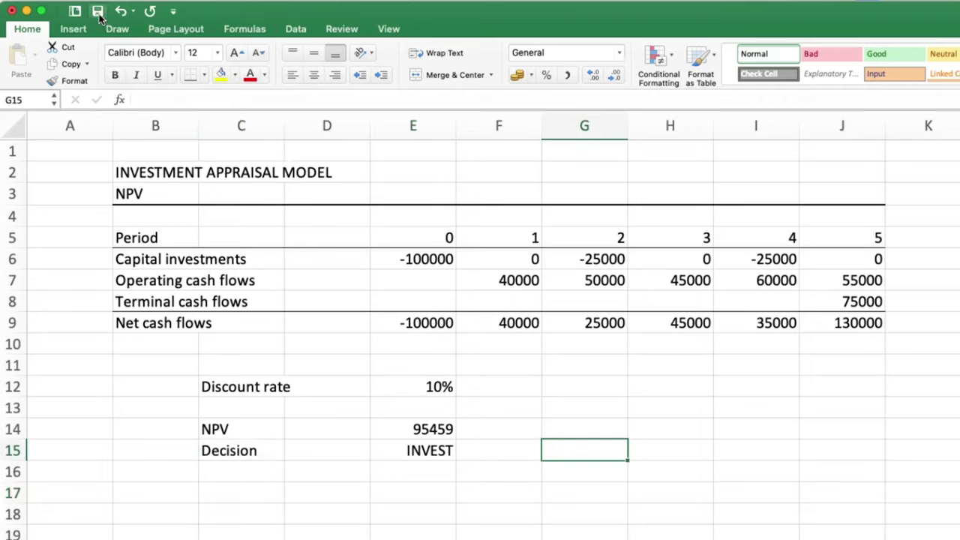
Turn off the worksheet gridlines from the View options.
click(719, 467)
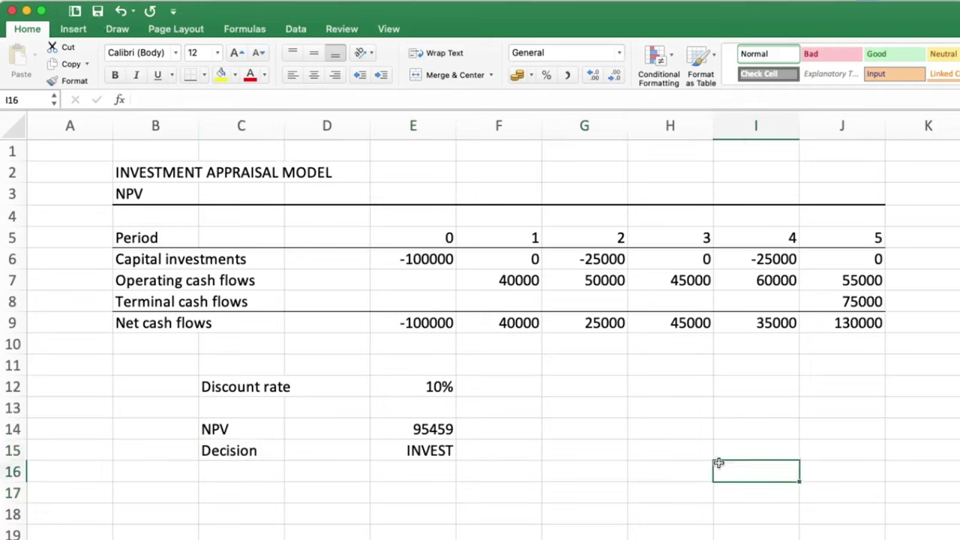
click(388, 31)
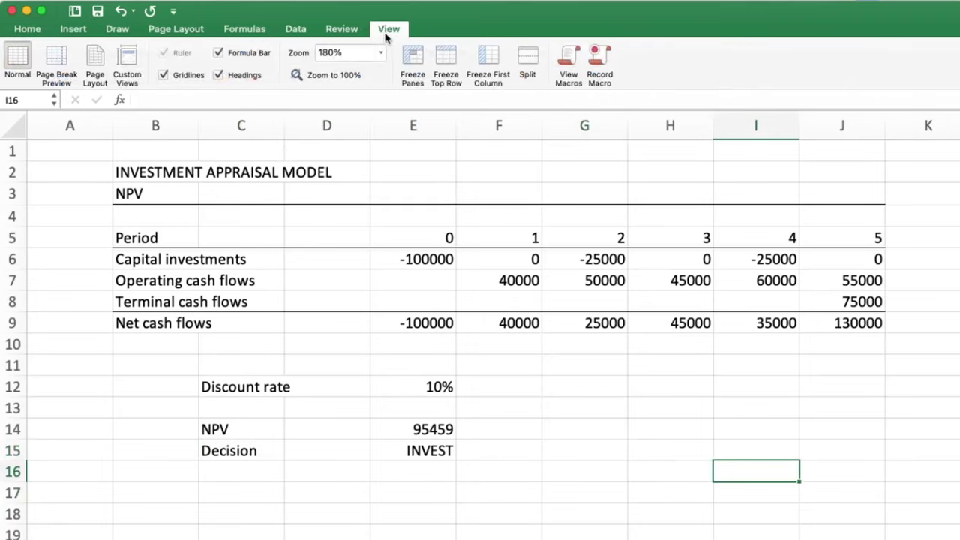
click(162, 75)
click(549, 531)
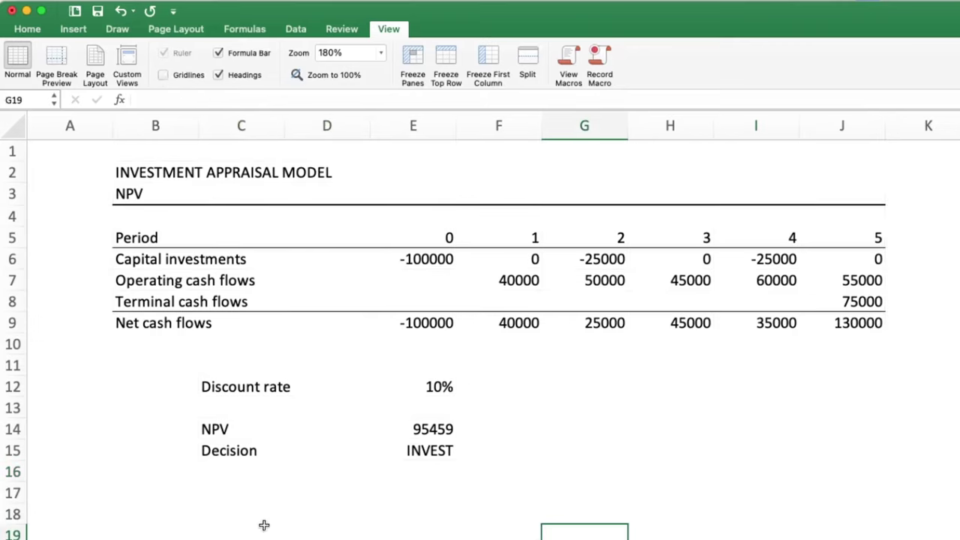
click(128, 171)
Make the INVESTMENT APPRAISAL MODEL title bold and enlarge it to 14 pt.
click(40, 31)
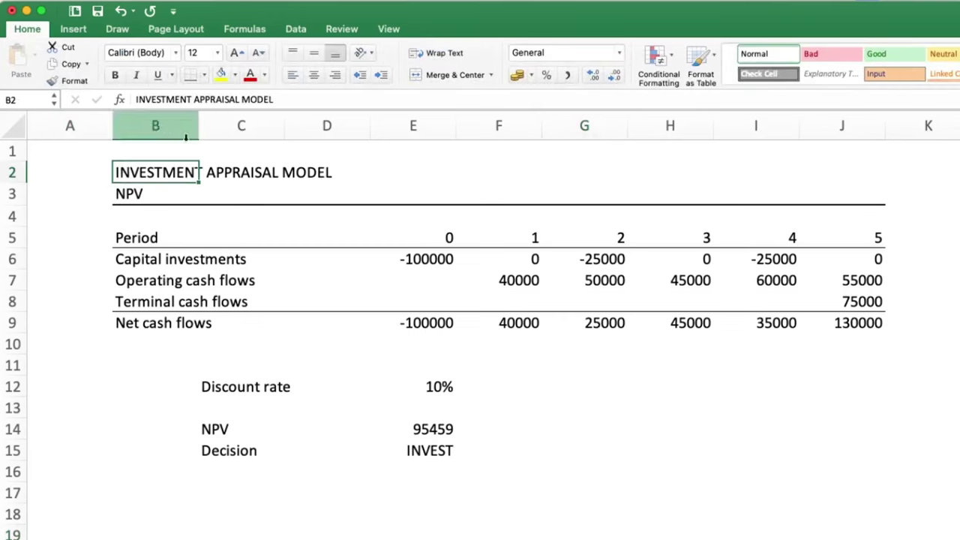
click(115, 78)
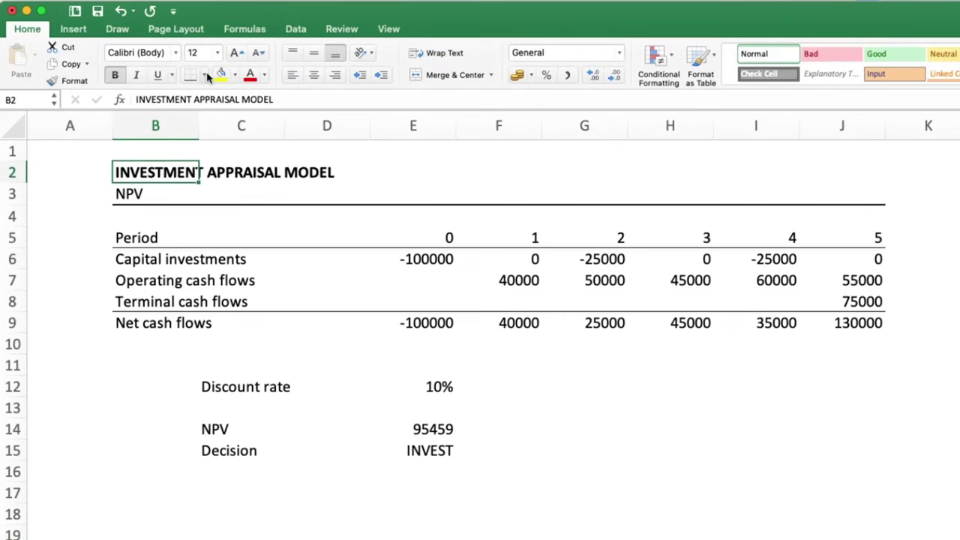
click(234, 54)
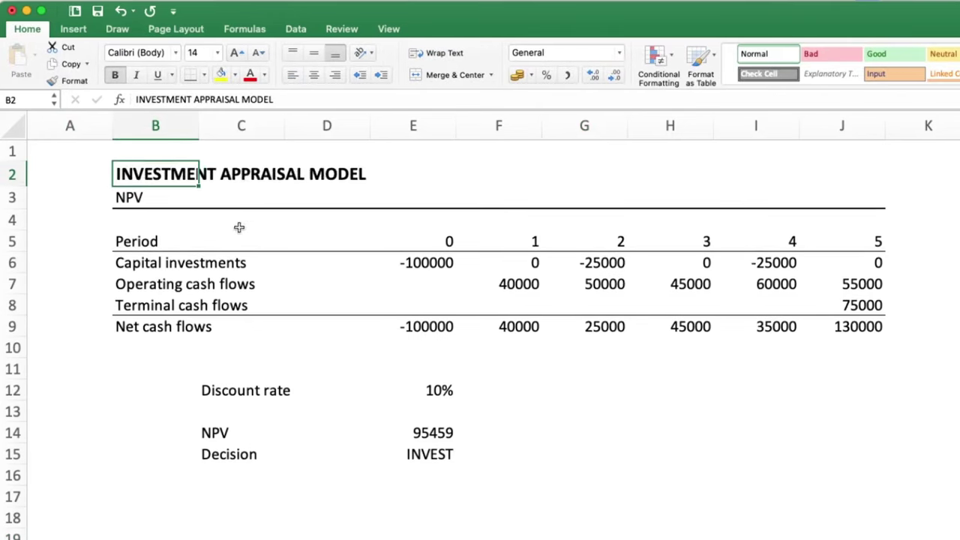
Italicise the B3 subtitle and change its text to 'NPV Method'.
click(132, 198)
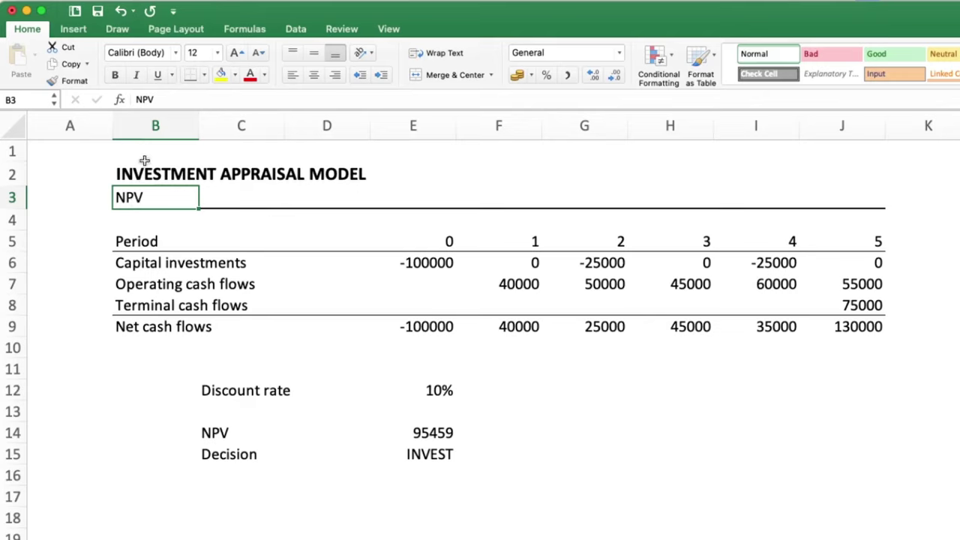
click(137, 77)
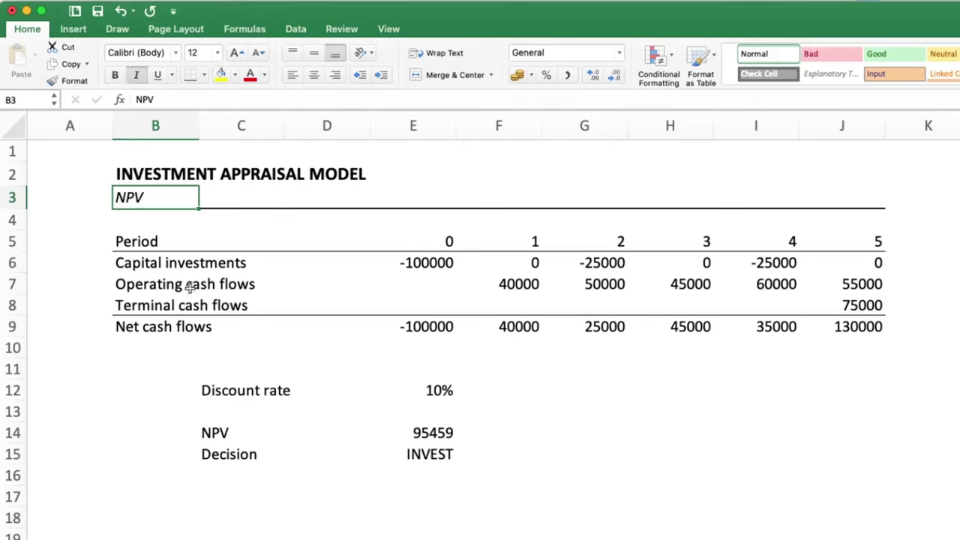
click(347, 466)
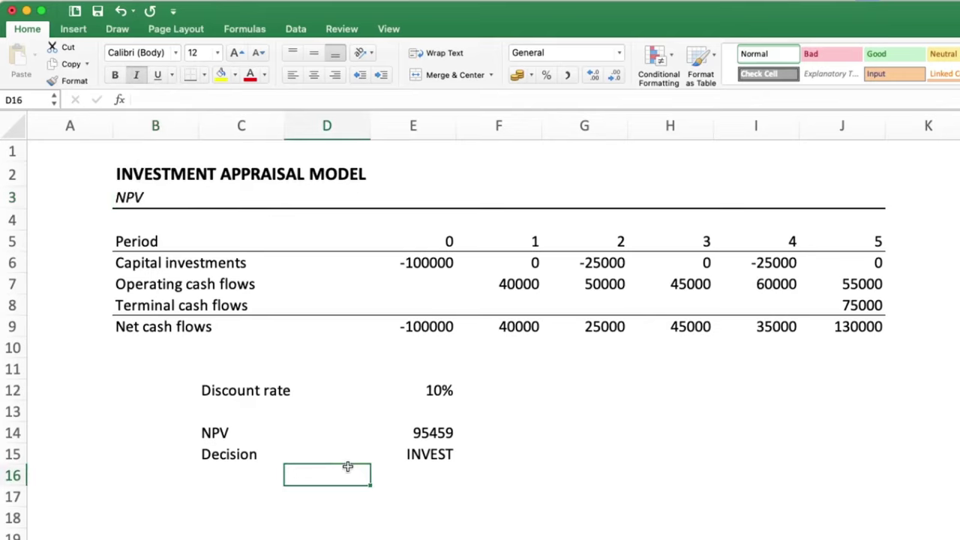
click(123, 197)
click(171, 95)
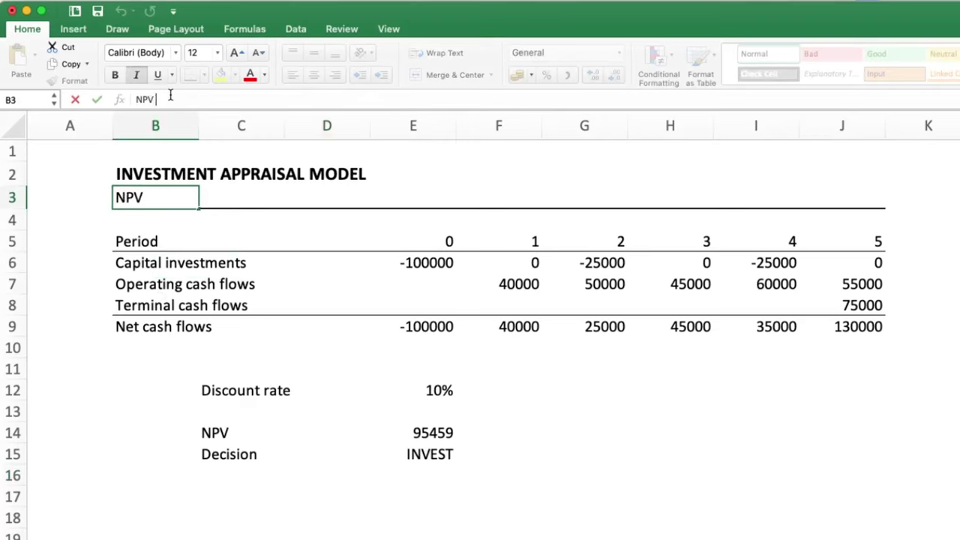
text(Method)
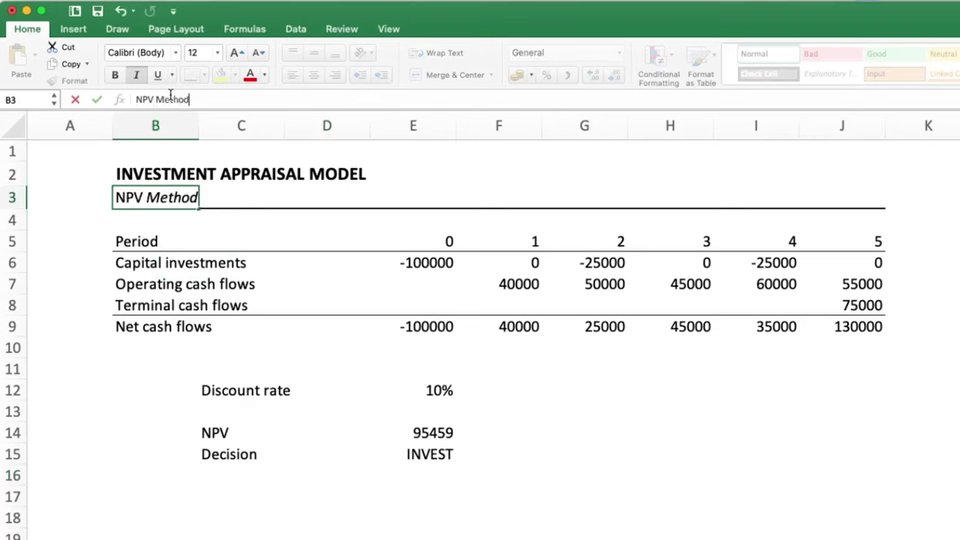
key(Return)
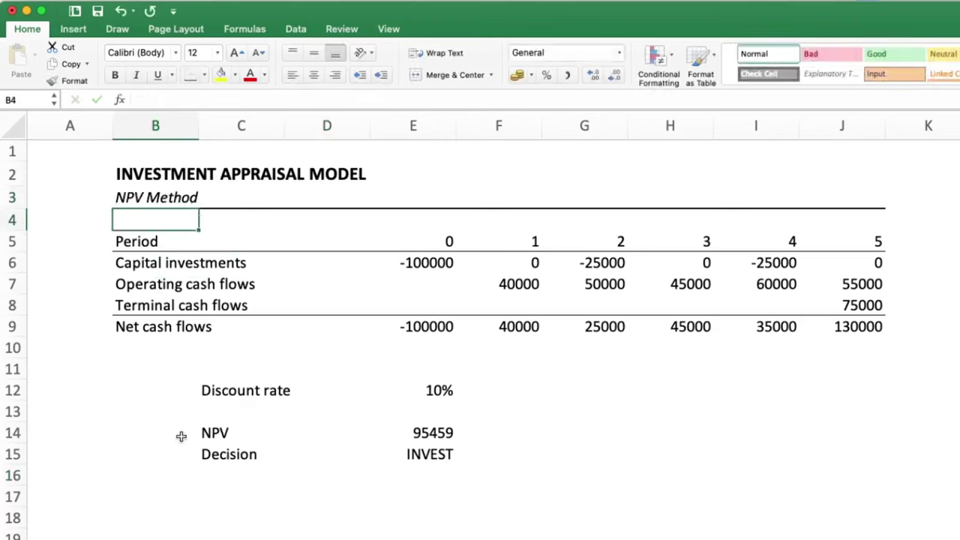
click(167, 447)
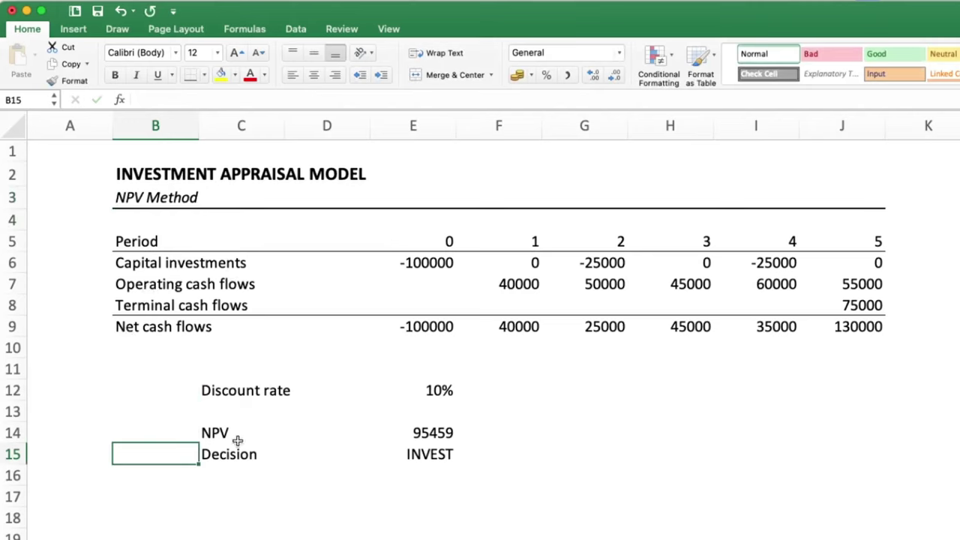
Put a bottom double border under the Net cash flows row B9:J9.
click(171, 238)
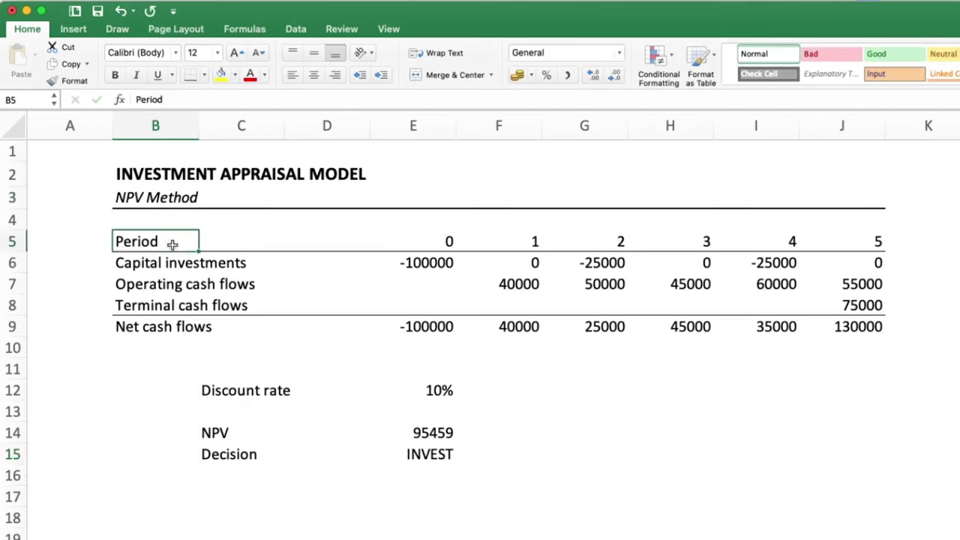
click(247, 240)
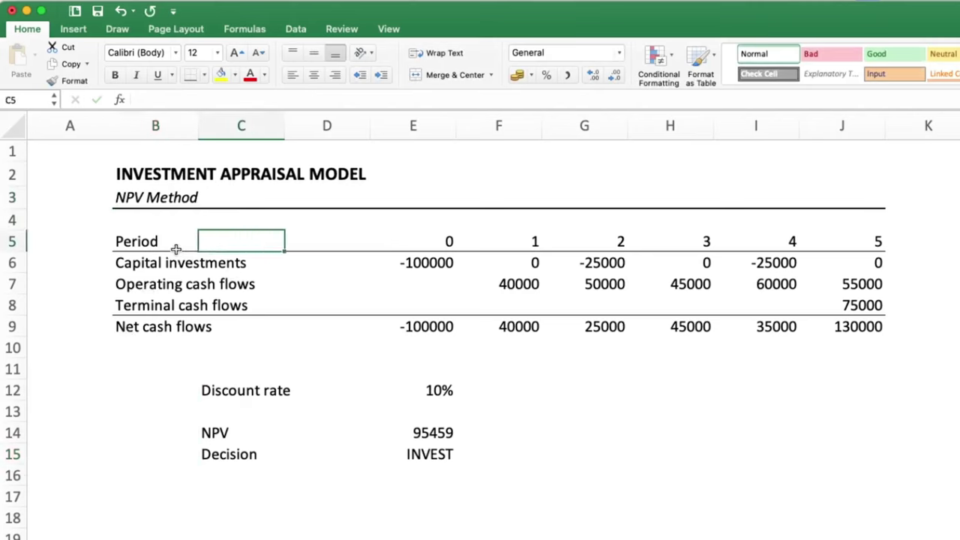
click(578, 414)
click(664, 450)
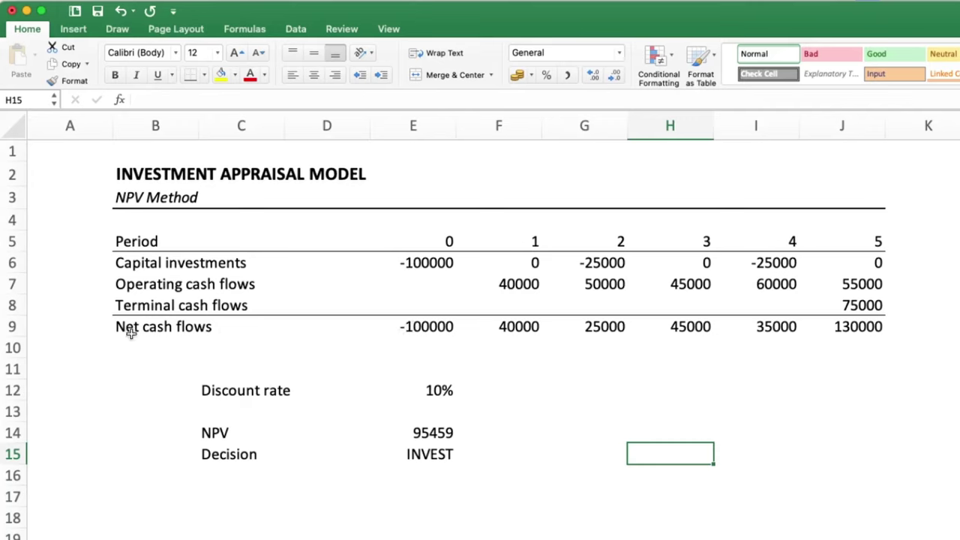
drag(133, 328, 838, 326)
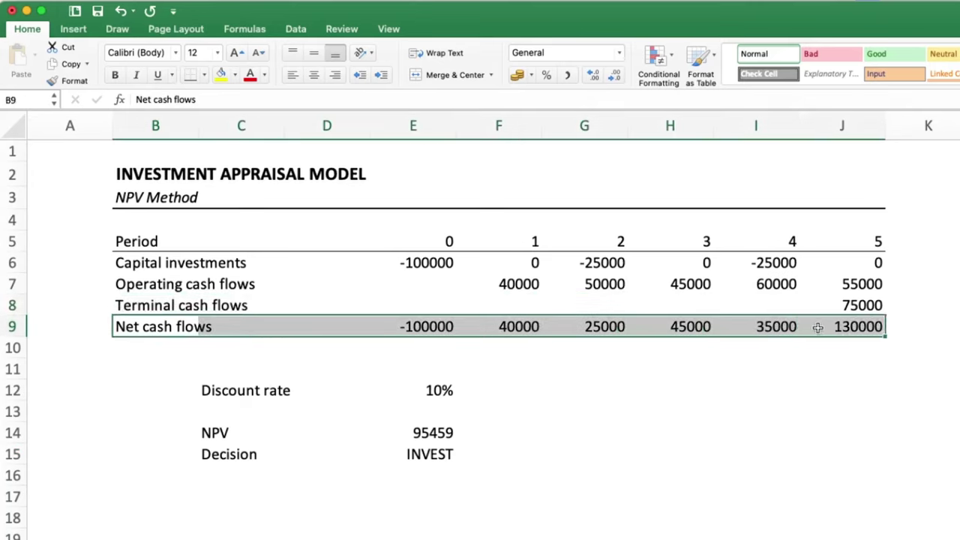
click(203, 75)
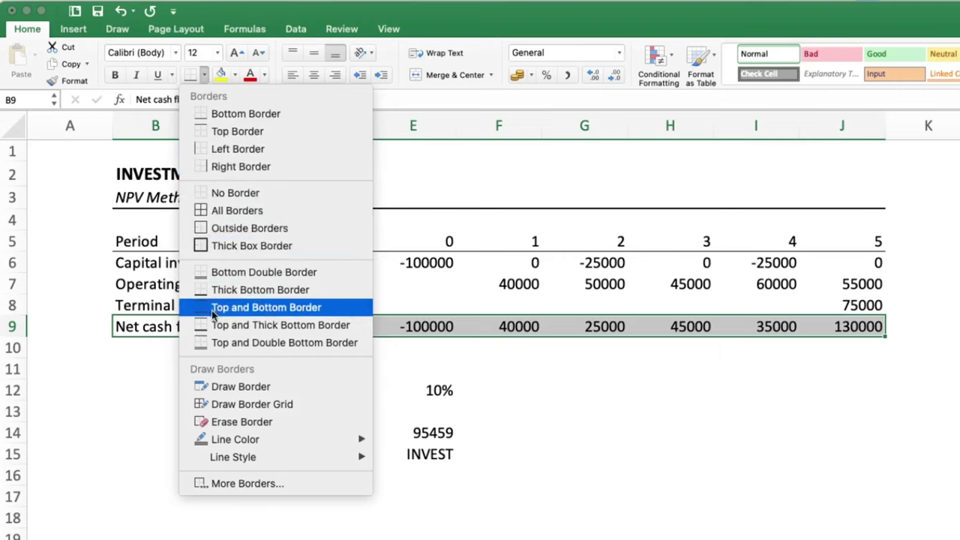
click(248, 272)
click(545, 422)
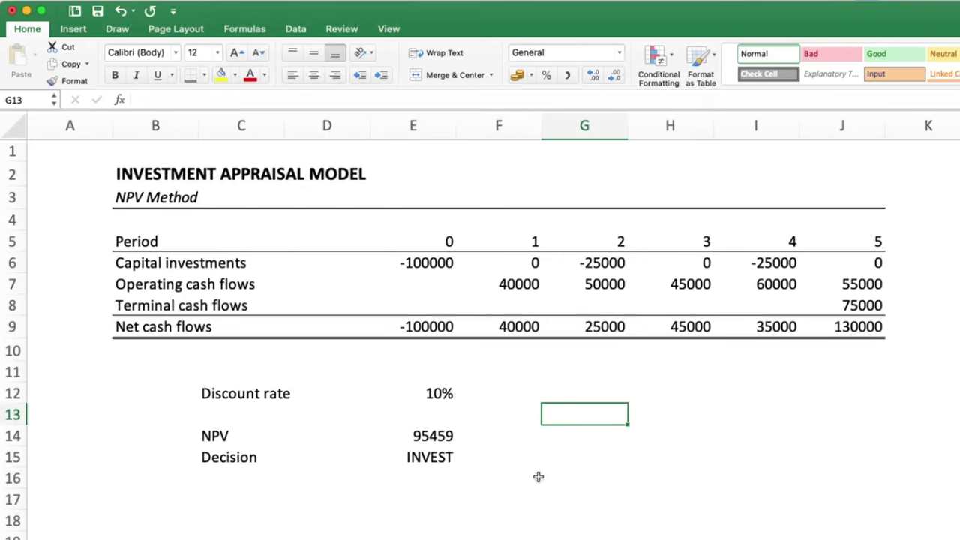
Give the discount rate cell E12 a light orange fill and outside borders.
click(423, 397)
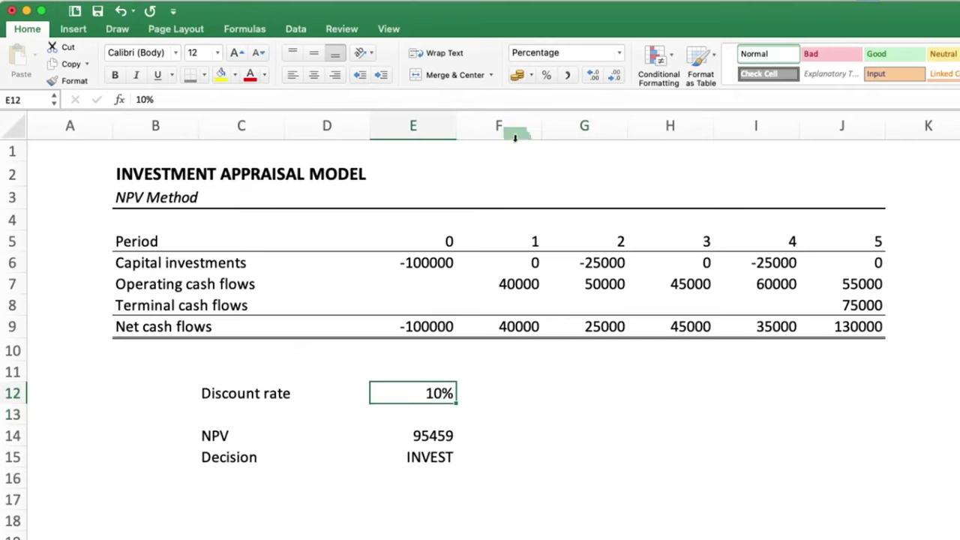
click(234, 76)
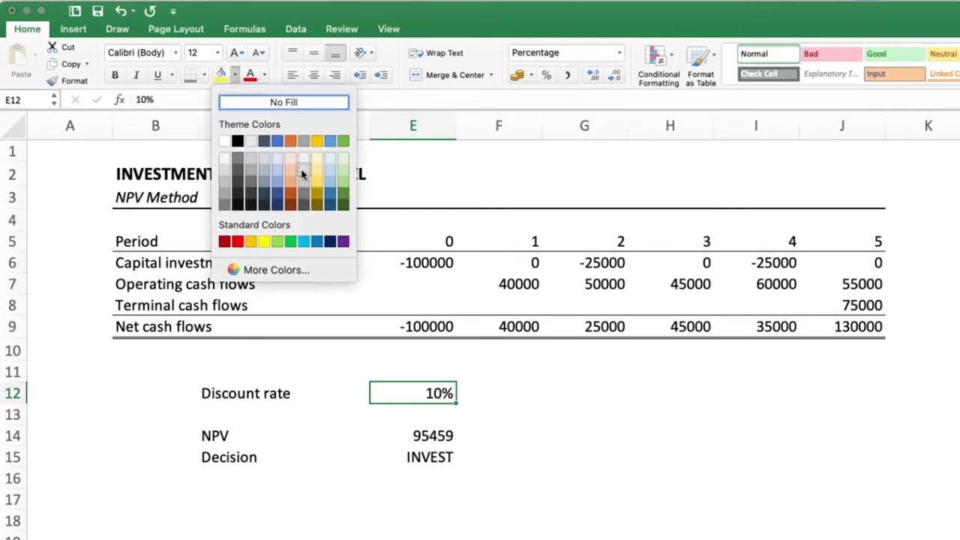
click(291, 167)
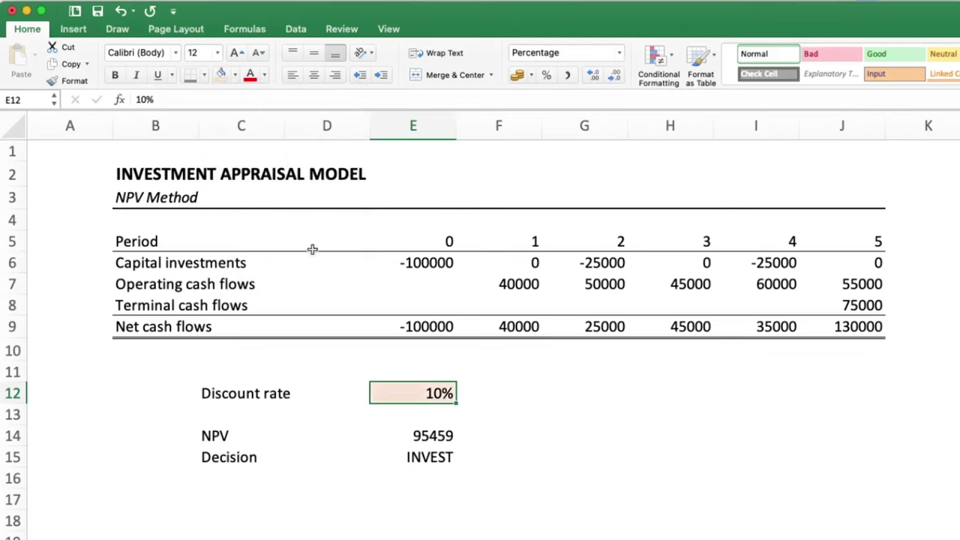
click(569, 425)
click(420, 391)
click(204, 76)
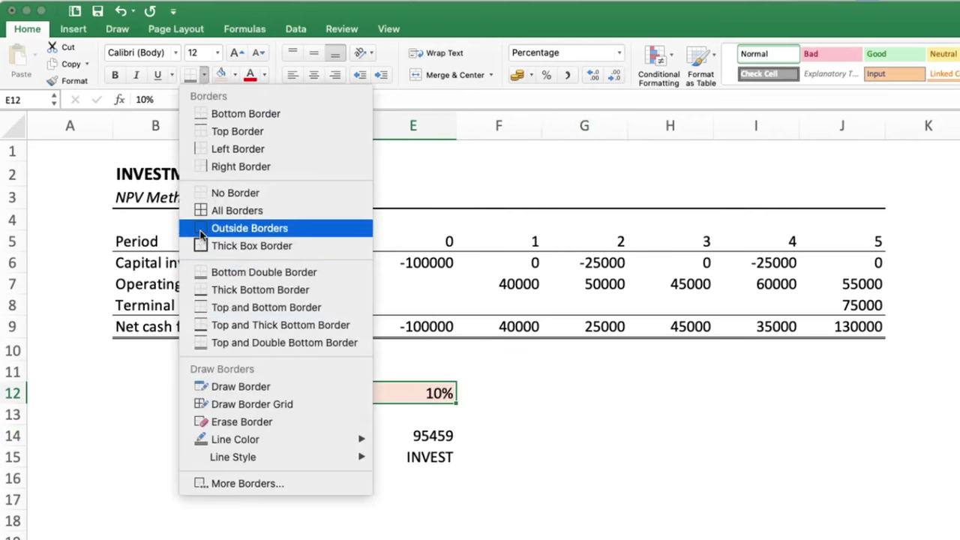
click(249, 228)
click(525, 437)
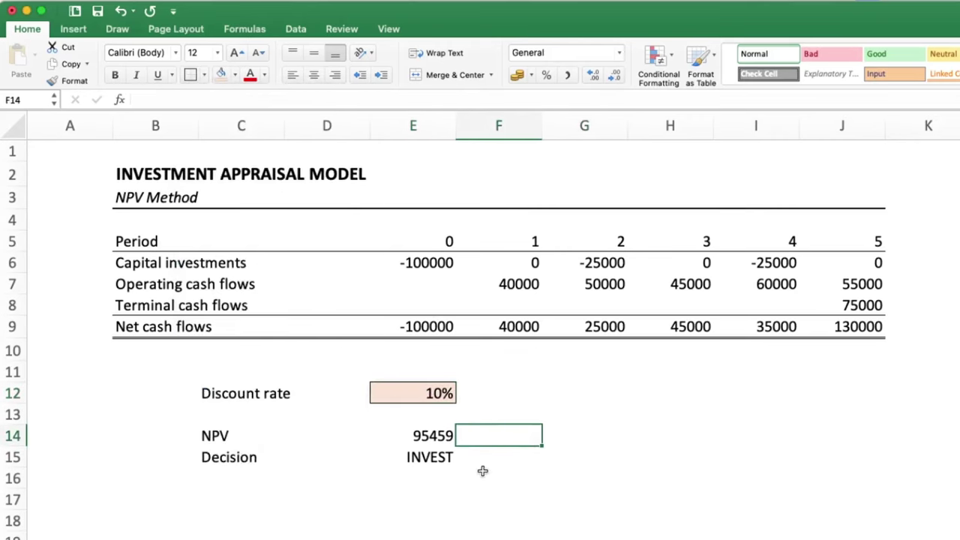
click(433, 439)
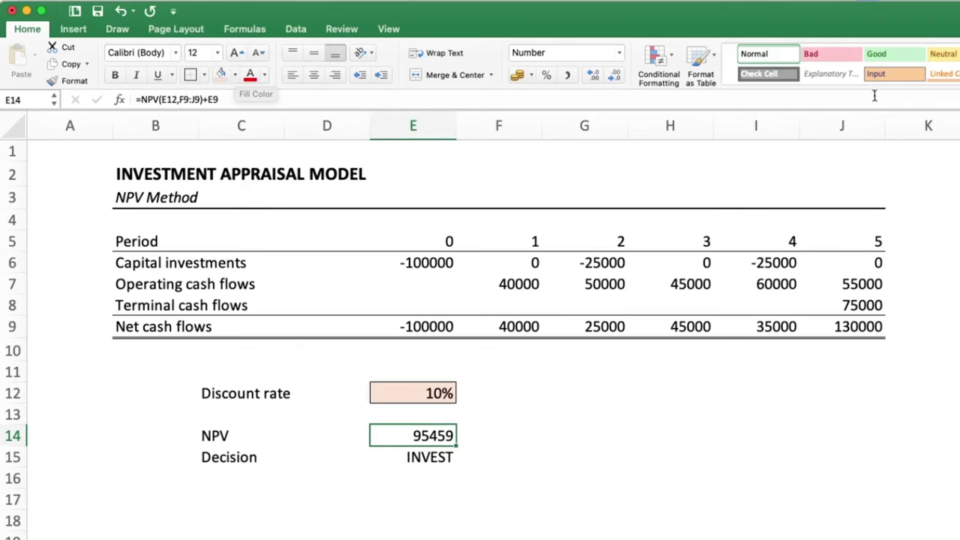
click(673, 69)
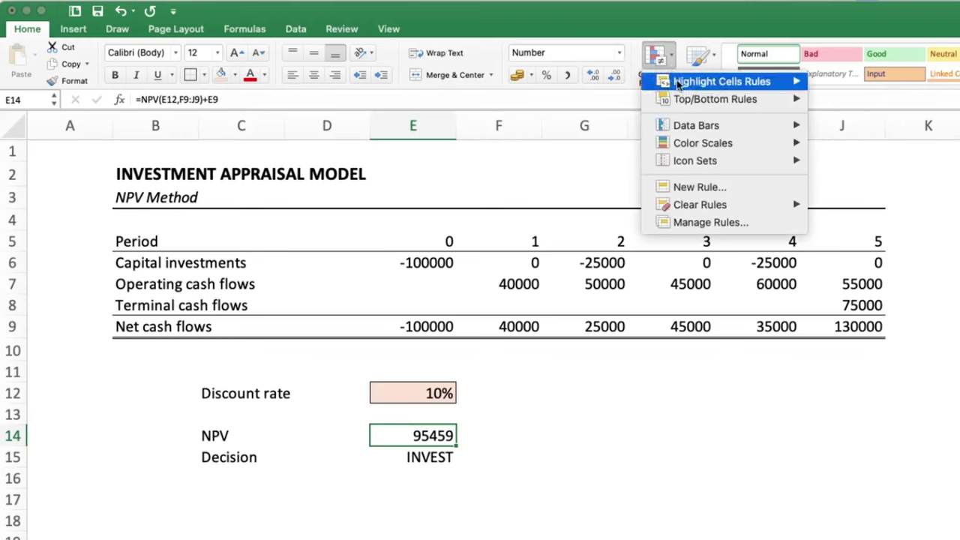
mouse_move(743, 86)
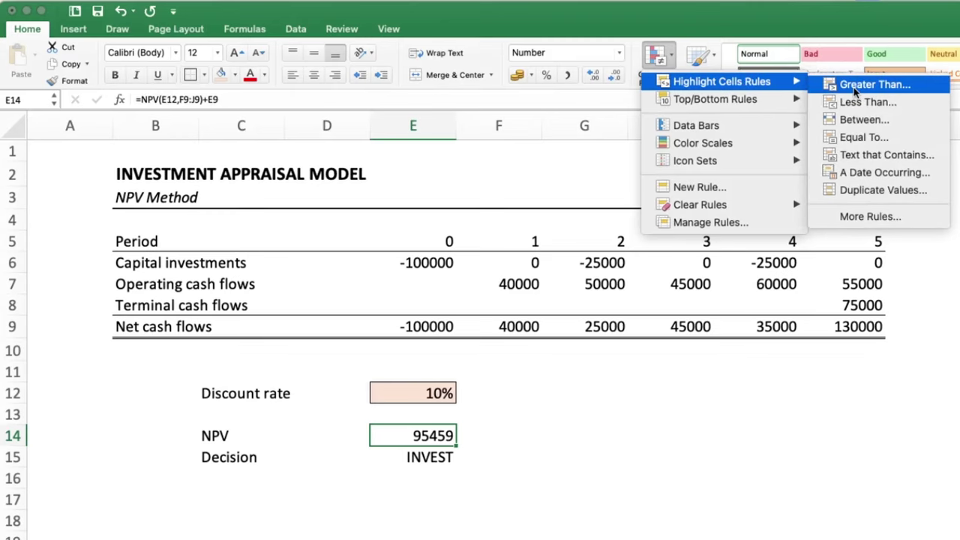
click(752, 188)
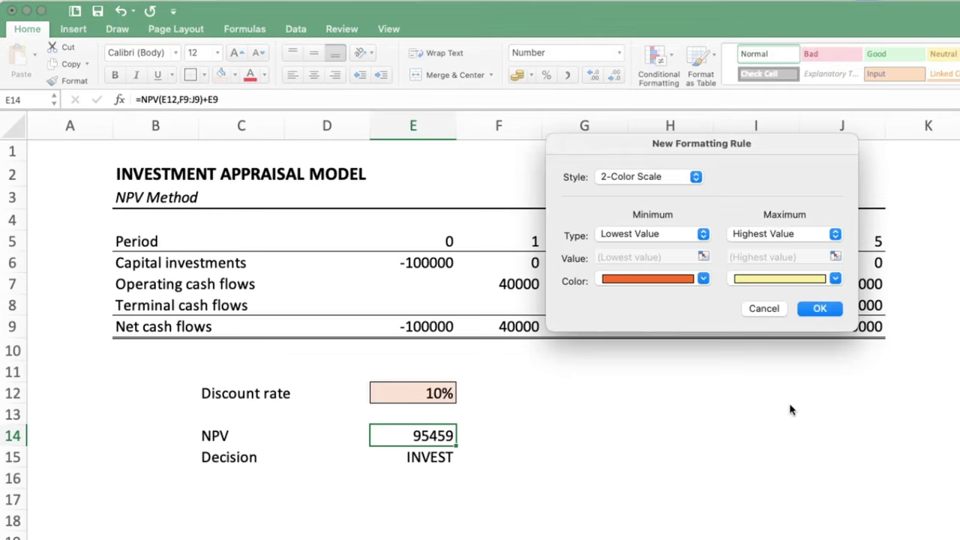
click(704, 236)
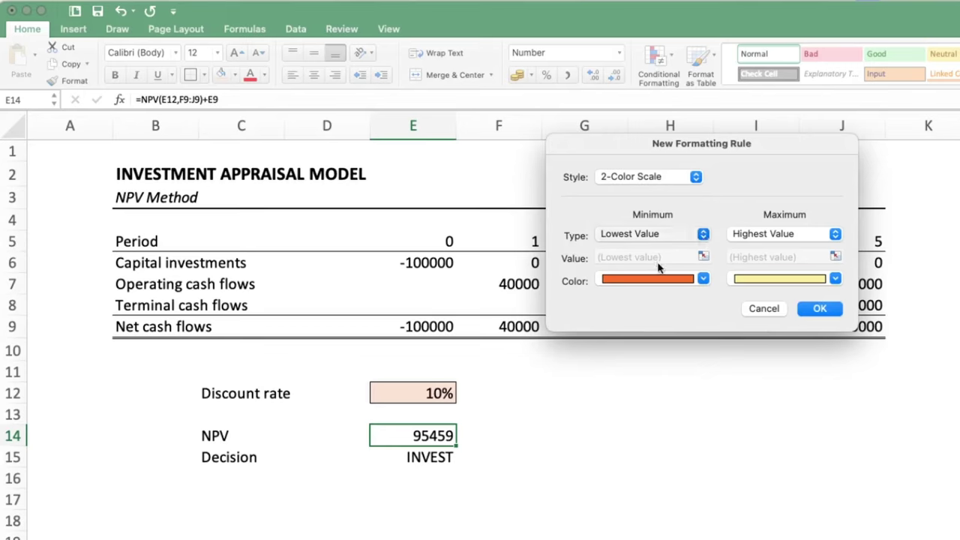
click(643, 250)
click(833, 235)
click(744, 215)
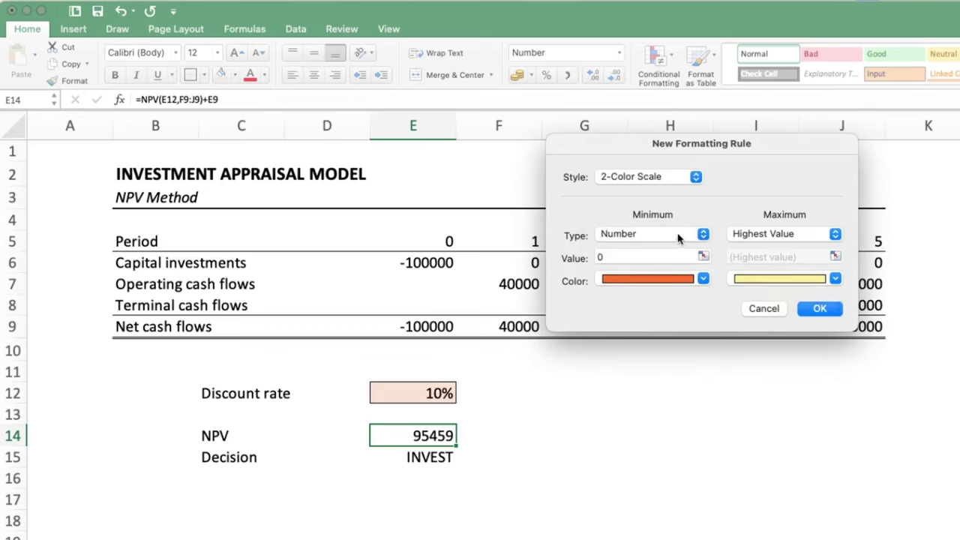
click(685, 180)
click(675, 177)
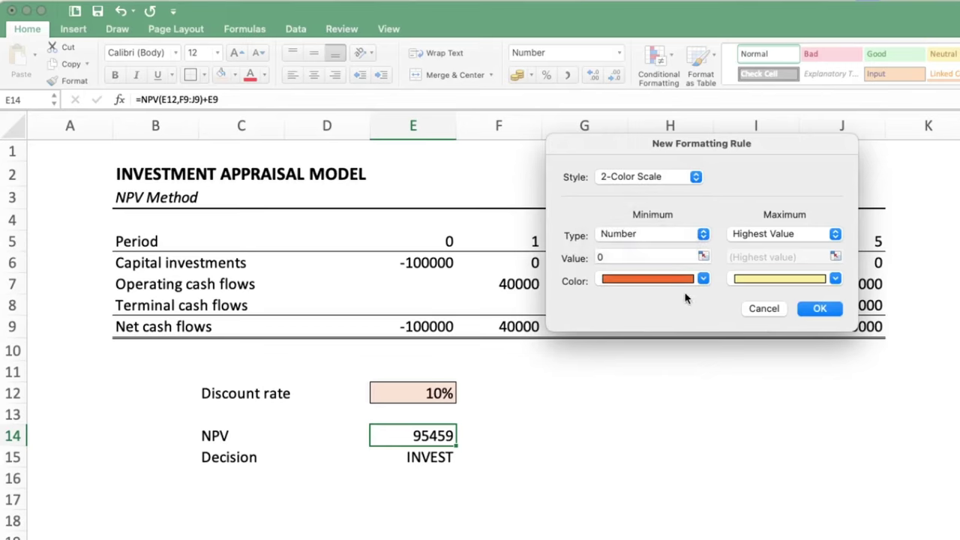
click(638, 259)
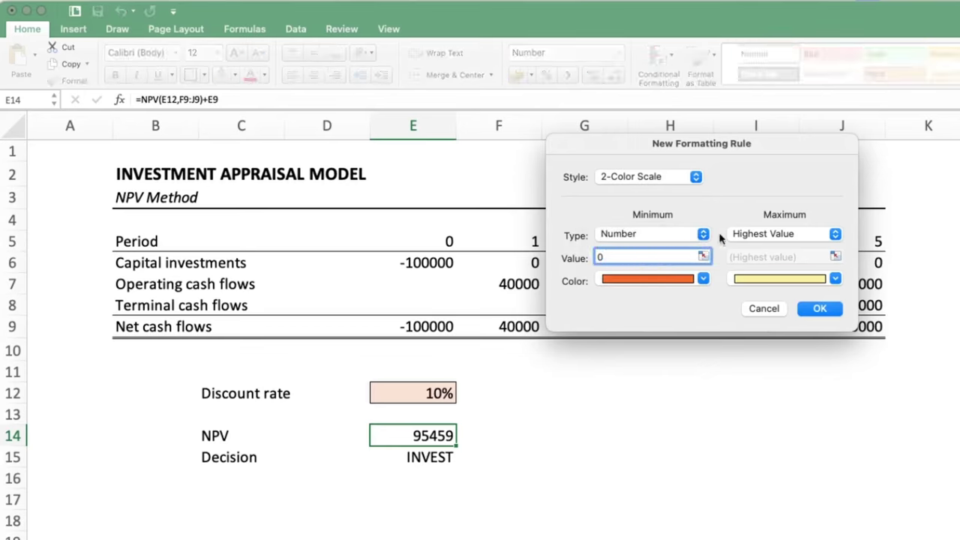
click(801, 234)
click(757, 247)
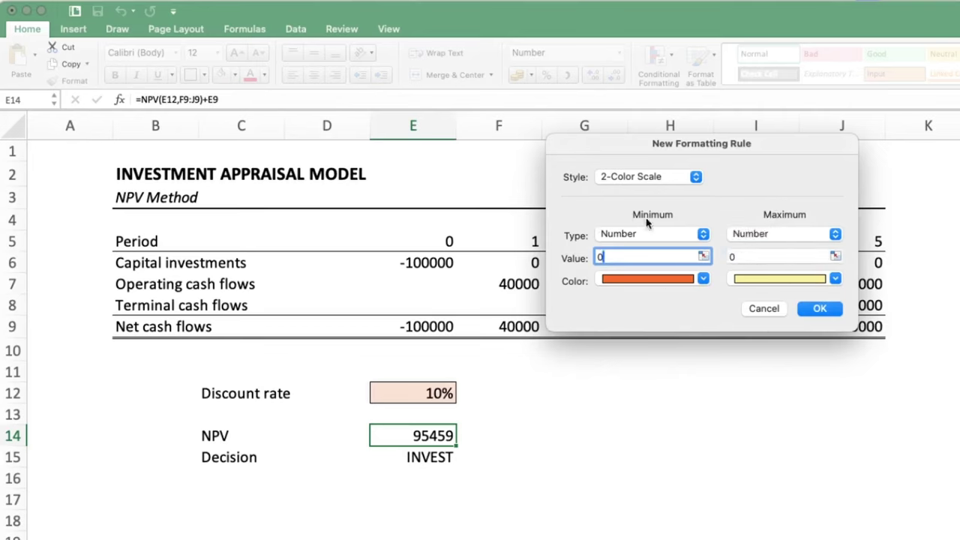
click(762, 309)
click(663, 66)
mouse_move(724, 160)
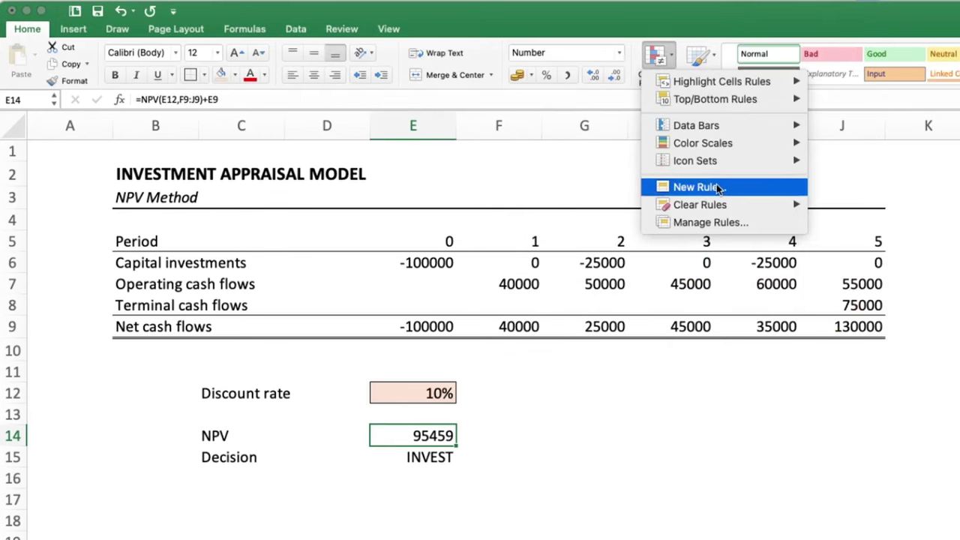
click(717, 192)
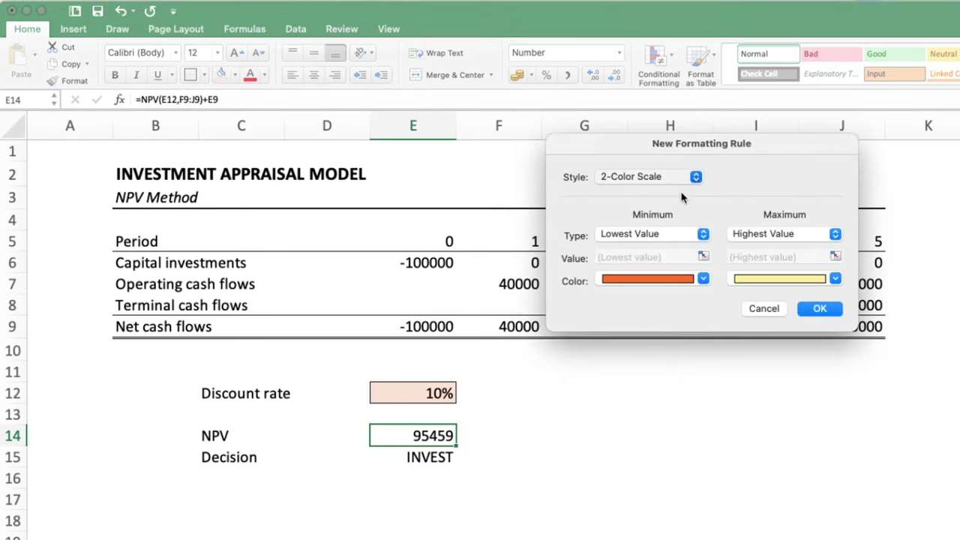
click(656, 247)
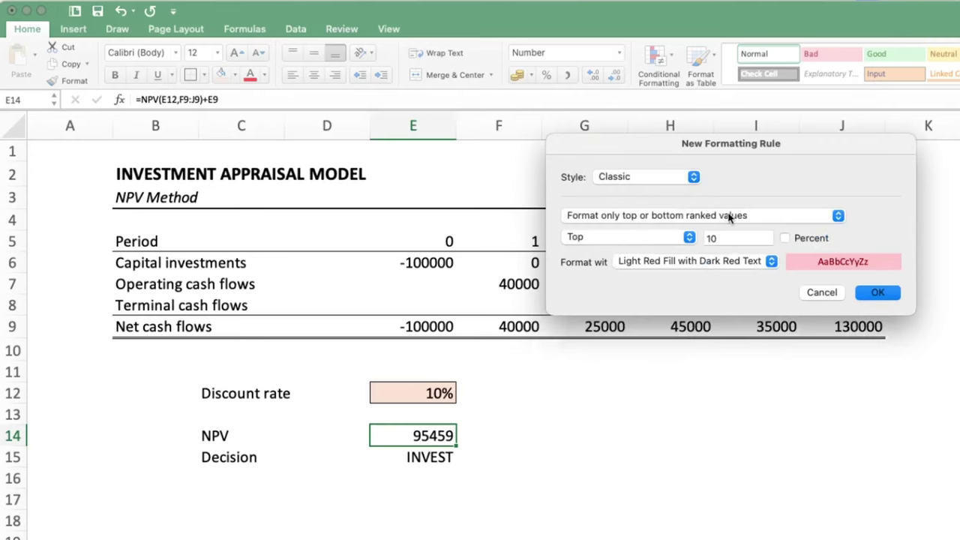
click(648, 216)
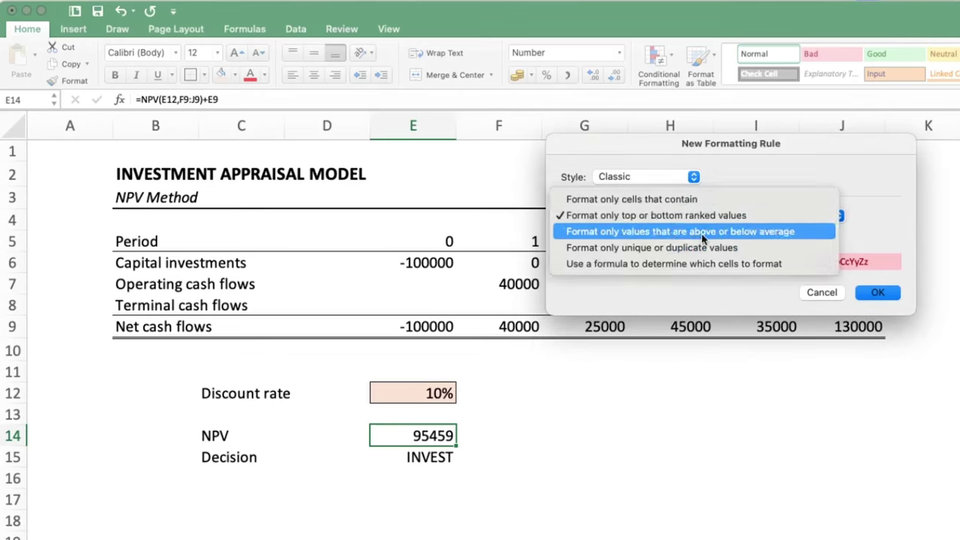
click(635, 263)
click(632, 239)
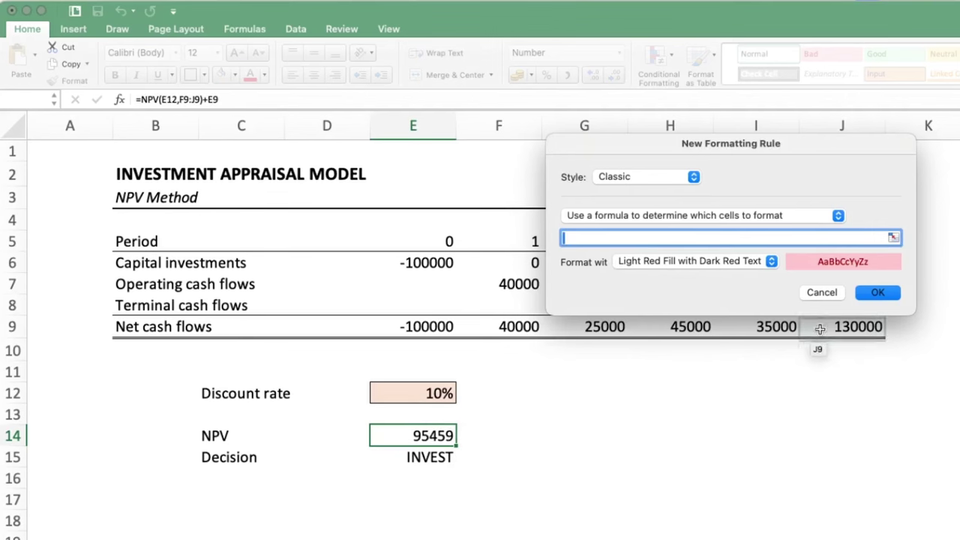
key(Escape)
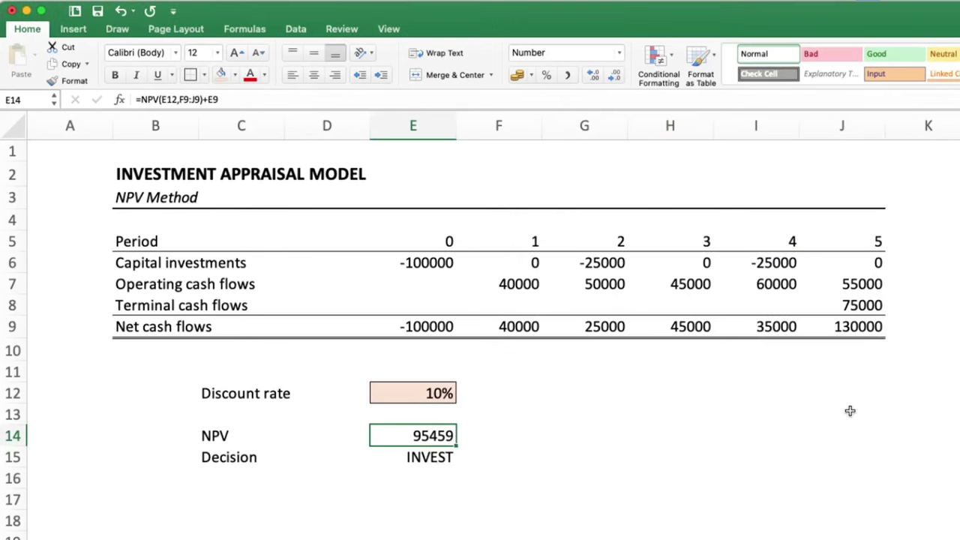
click(671, 60)
Add a Greater Than 0 rule giving the NPV green fill with dark green text.
mouse_move(709, 84)
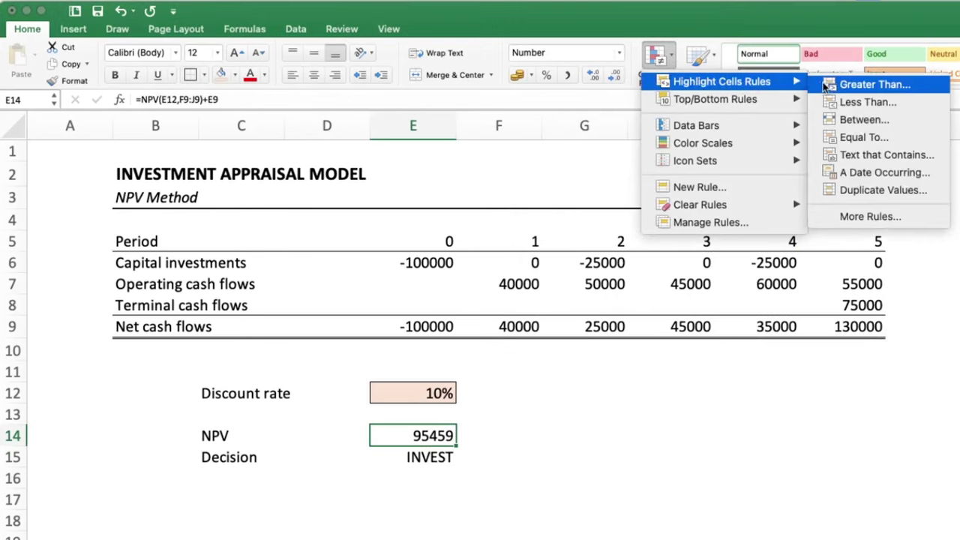
click(850, 84)
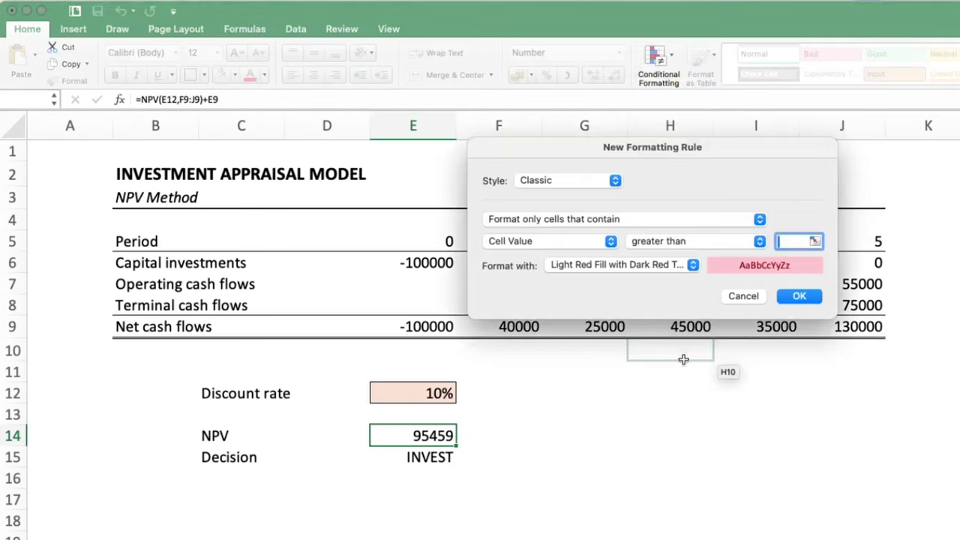
click(660, 219)
click(660, 219)
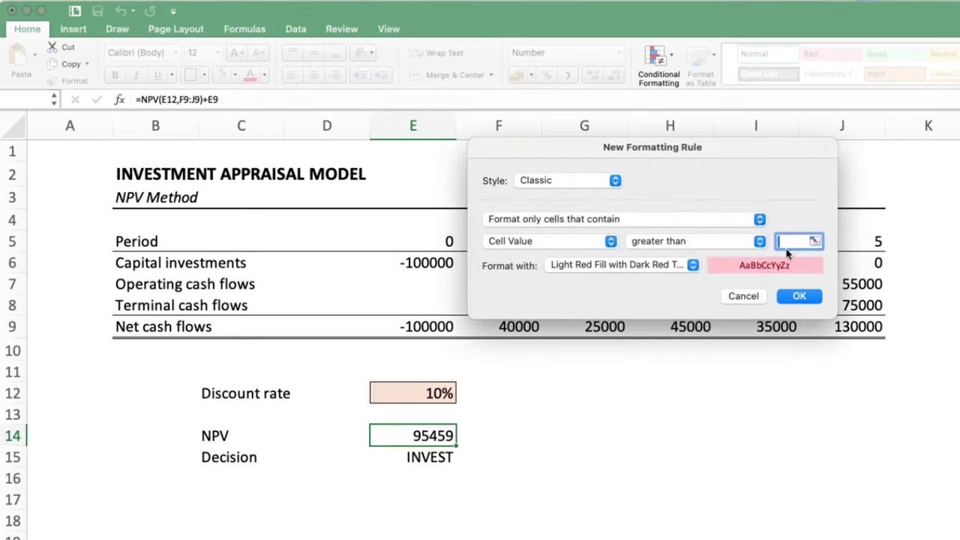
text(0)
click(693, 267)
click(686, 291)
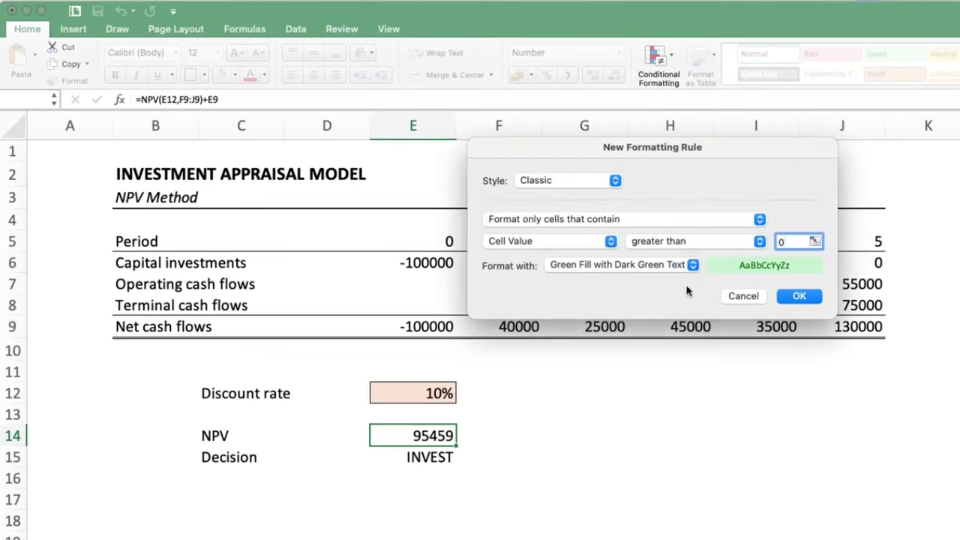
click(797, 296)
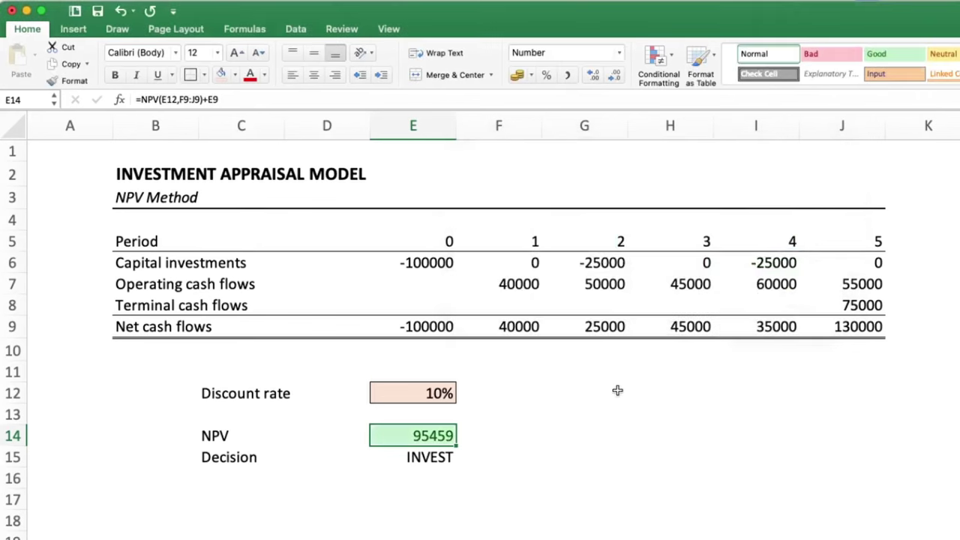
Add a Less Than 0 rule that fills the NPV cell red.
click(657, 57)
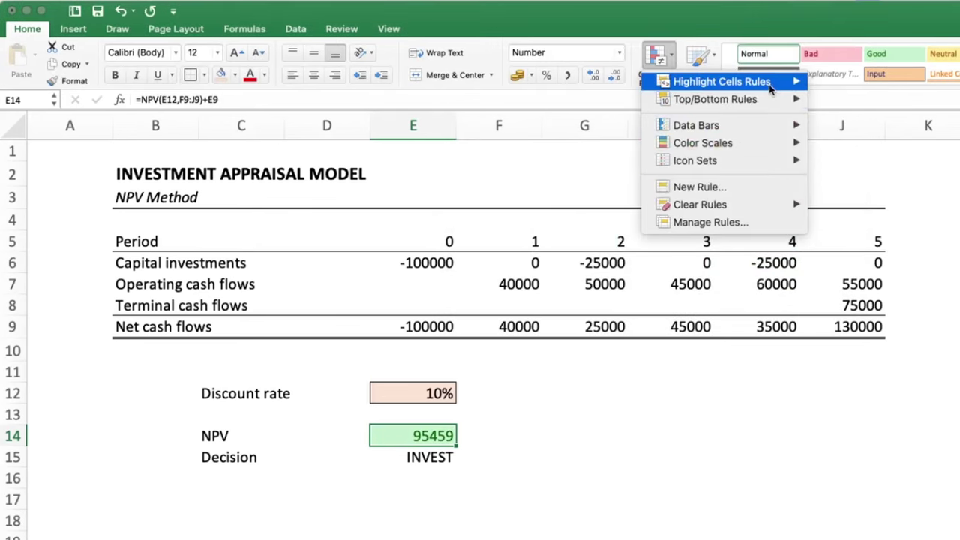
mouse_move(772, 82)
click(855, 102)
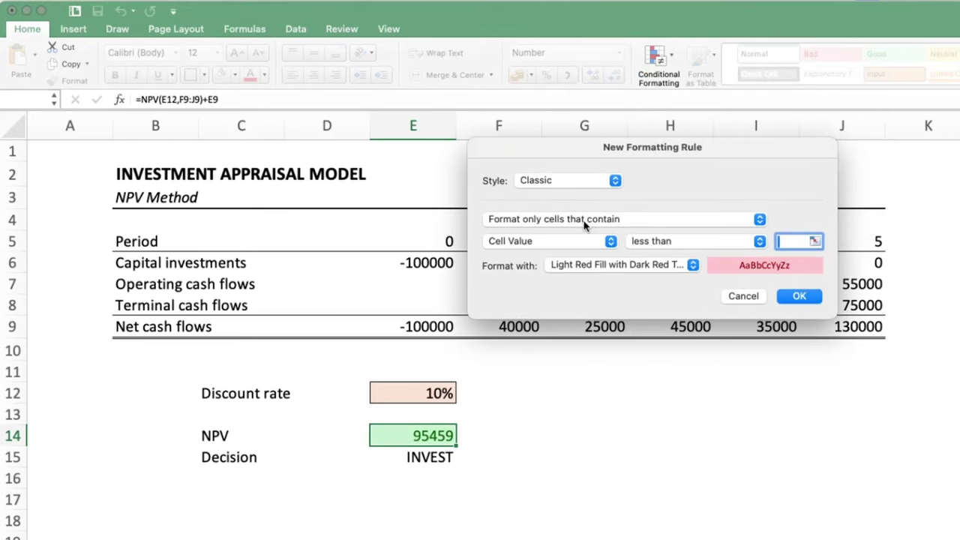
text(0)
click(693, 266)
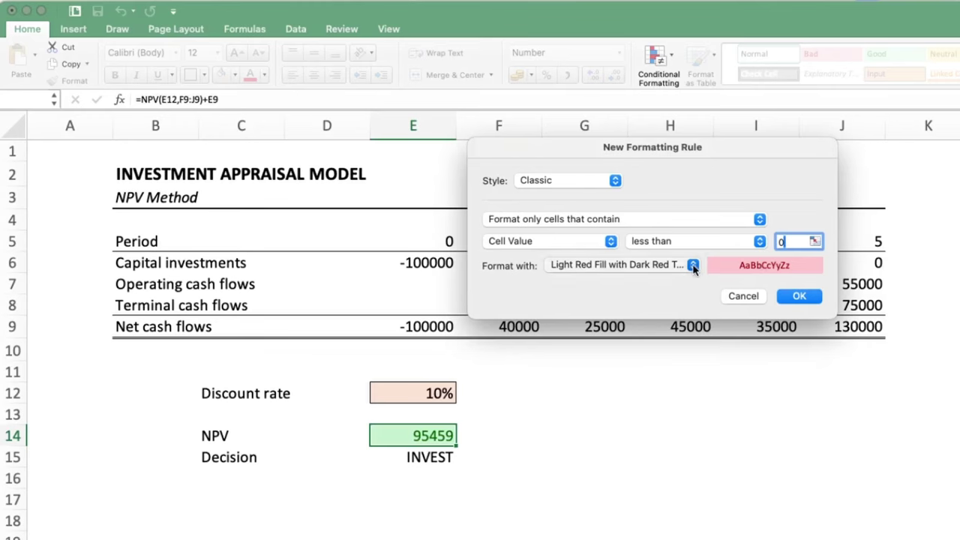
click(651, 293)
click(780, 299)
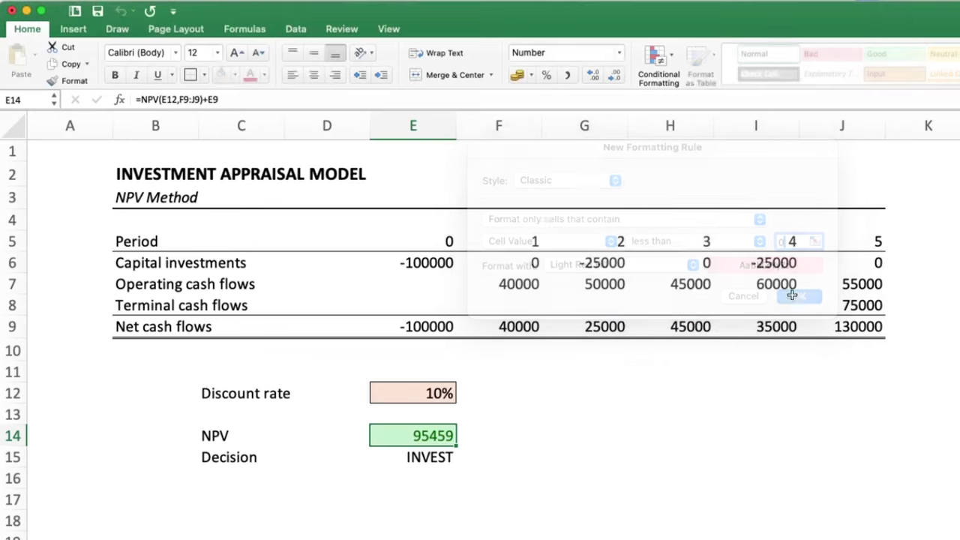
click(572, 458)
key(Up)
key(Up)
key(Up)
key(Left)
key(Left)
text(20)
key(Return)
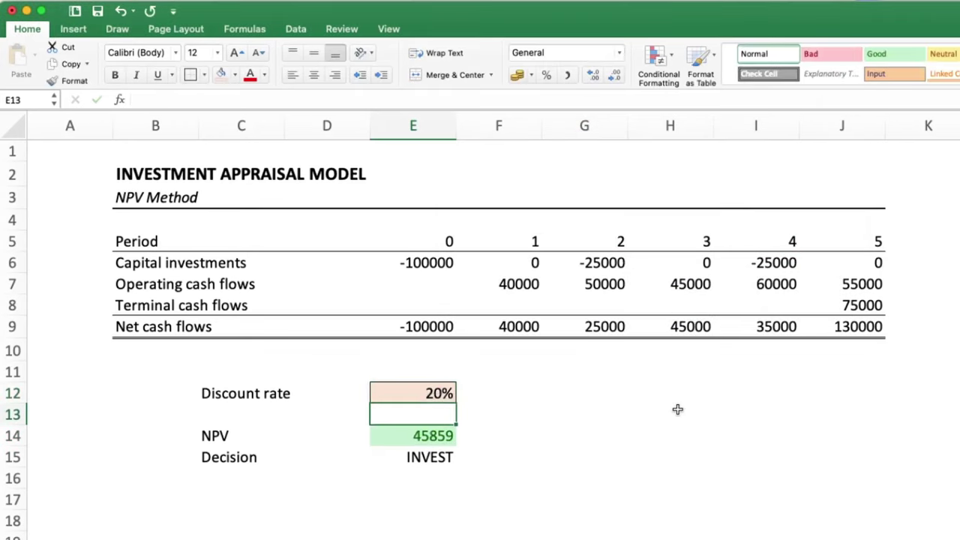
key(Up)
text(5)
key(Return)
key(Up)
text(30)
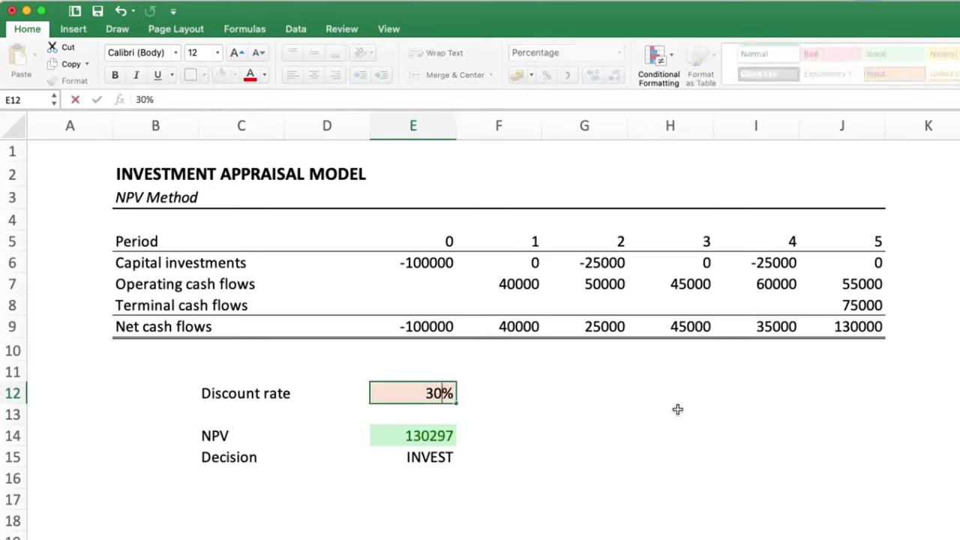
key(Return)
key(Up)
text(50)
key(Return)
key(Up)
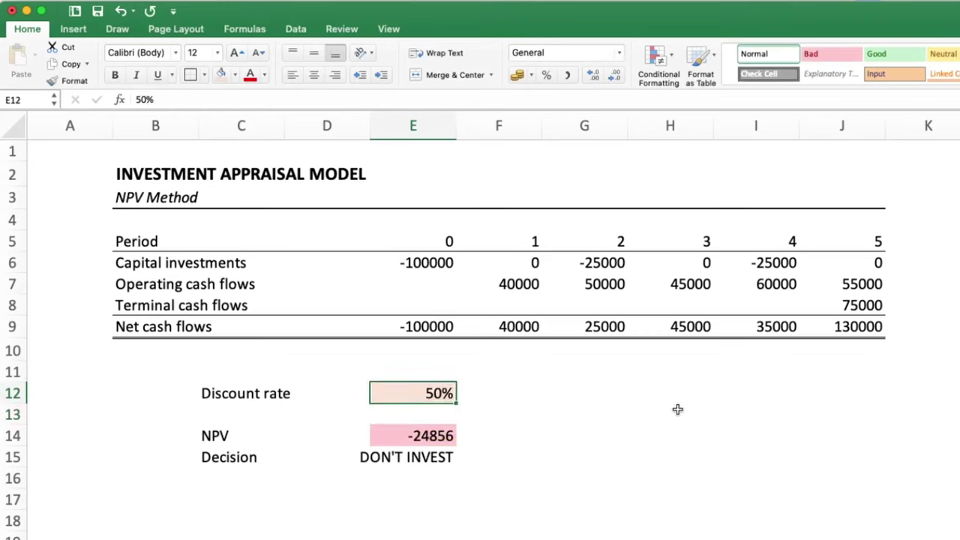
text(10)
key(Return)
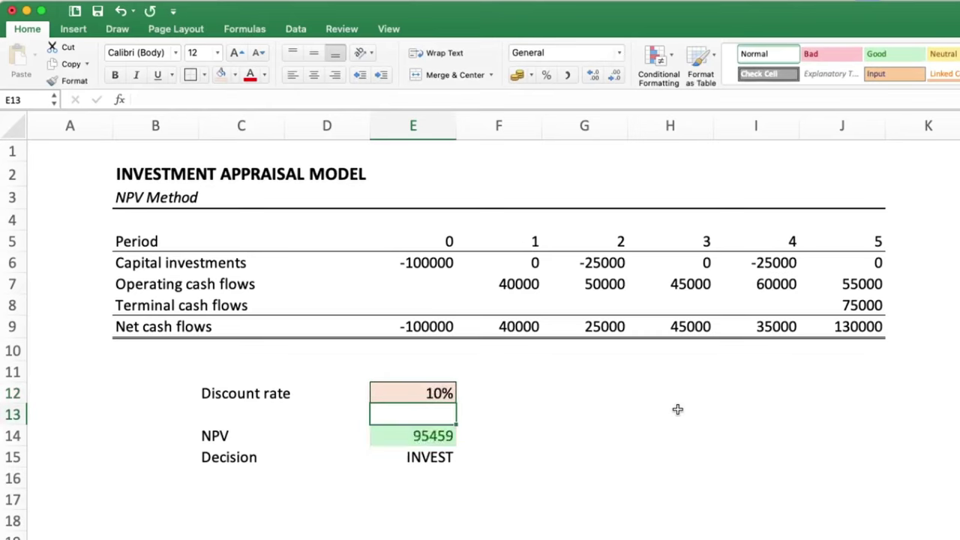
click(428, 458)
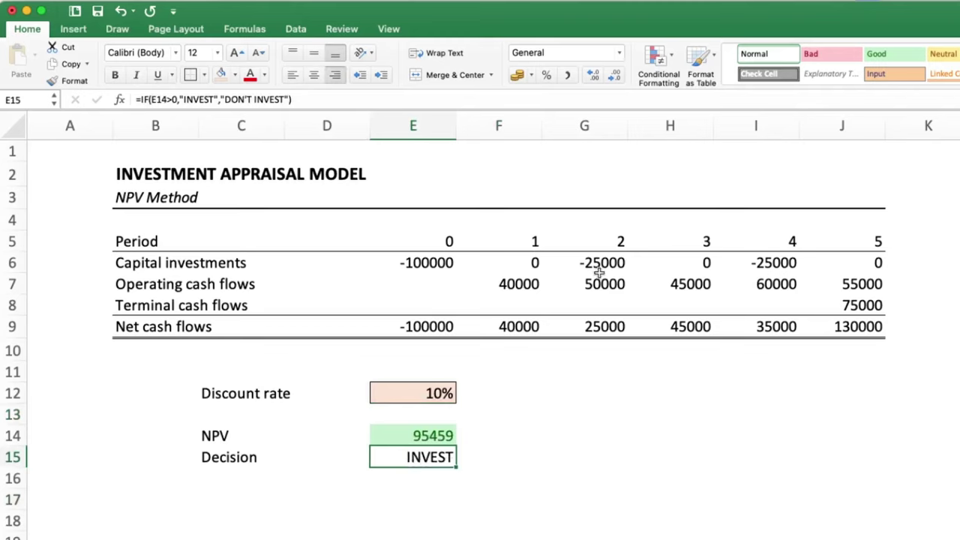
Make the decision text smaller and change the discount rate in E12 to 50%.
click(258, 53)
click(258, 52)
click(413, 393)
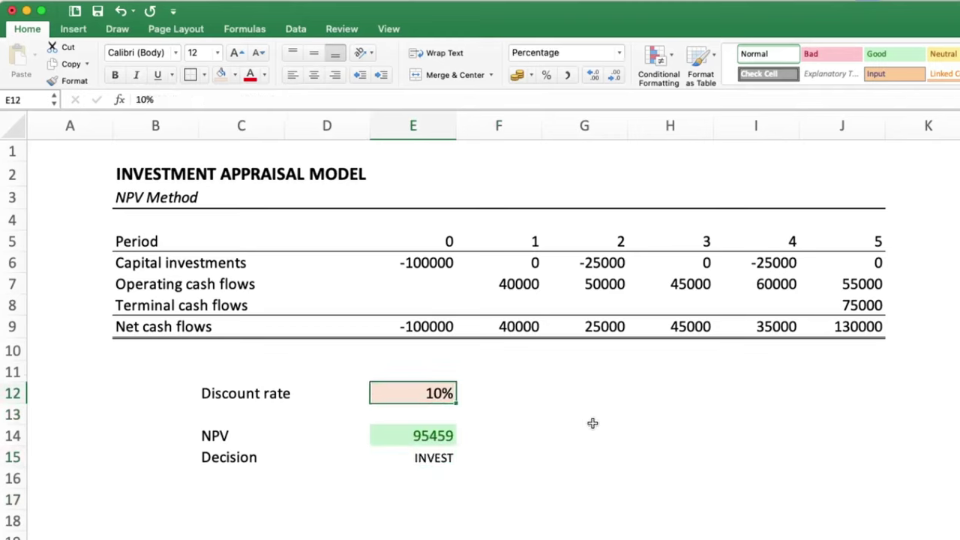
text(50)
key(Return)
Make the DON'T INVEST result in E15 bold.
click(428, 457)
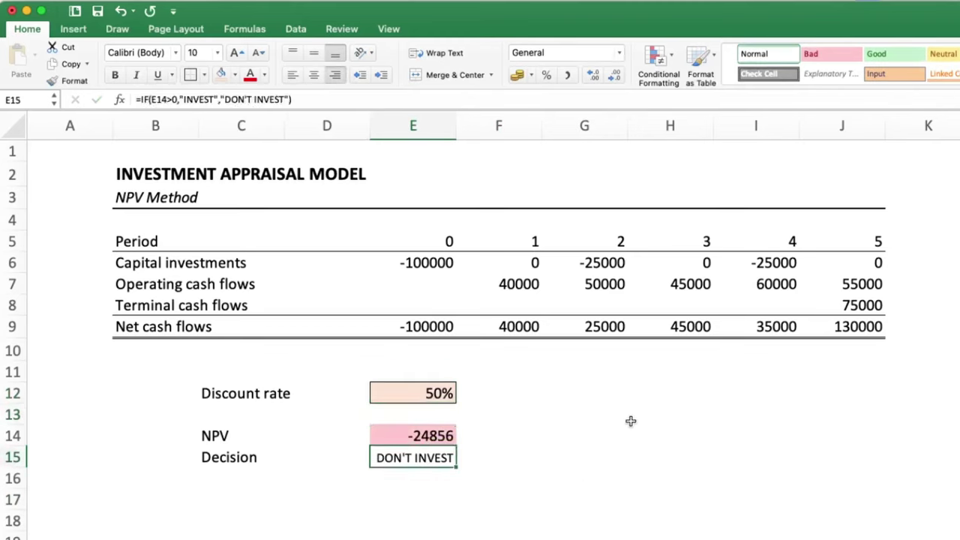
click(115, 75)
click(510, 499)
click(412, 436)
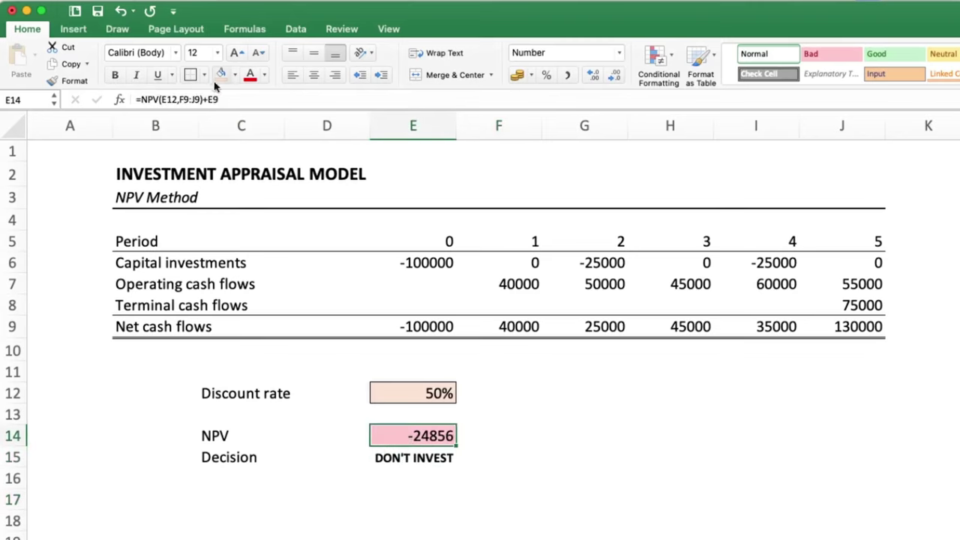
click(529, 492)
click(402, 454)
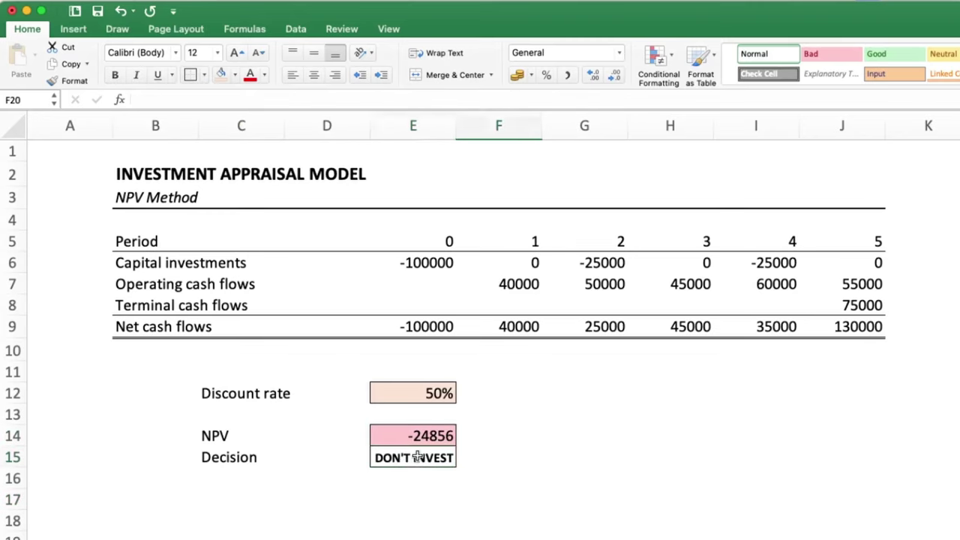
Add a Text that Contains 'INVEST' rule to E15 with green fill and dark green text.
click(657, 60)
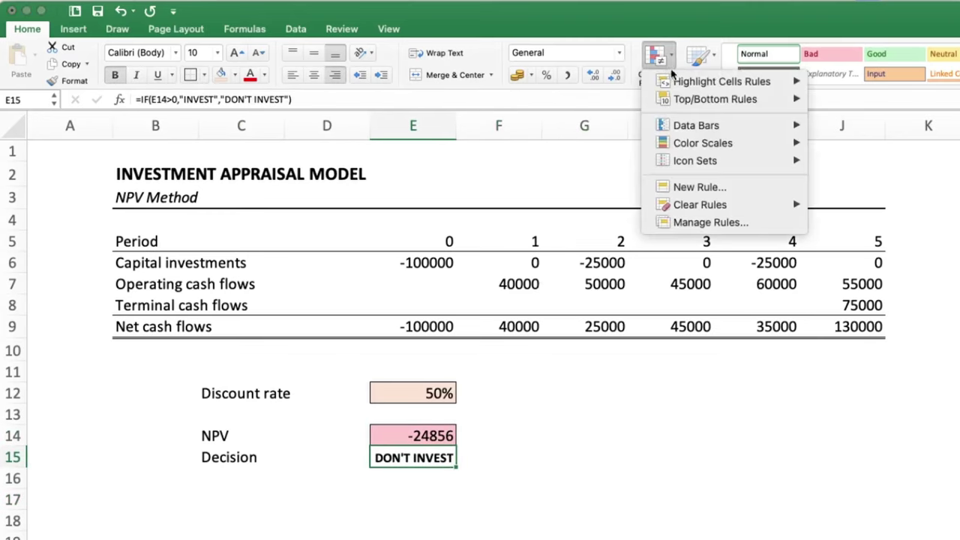
mouse_move(742, 81)
click(874, 156)
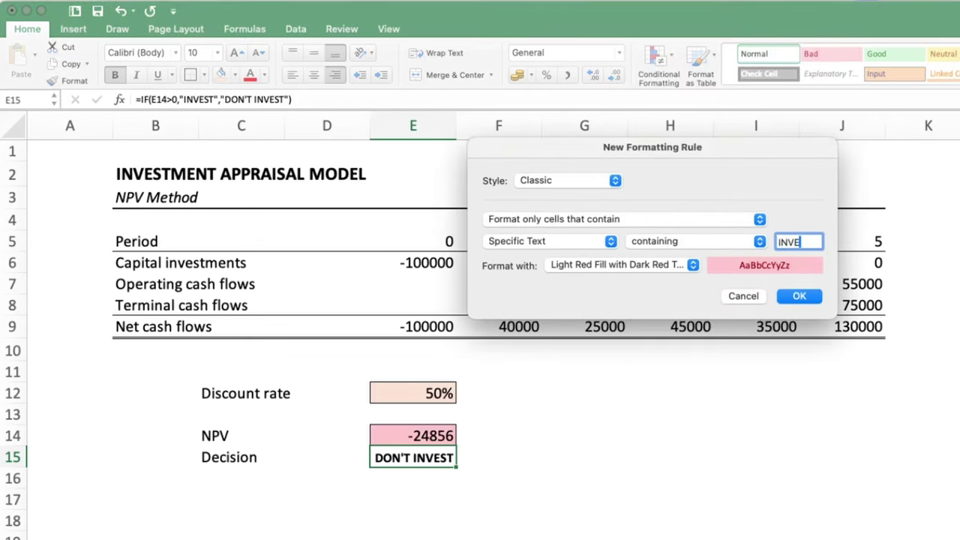
click(694, 264)
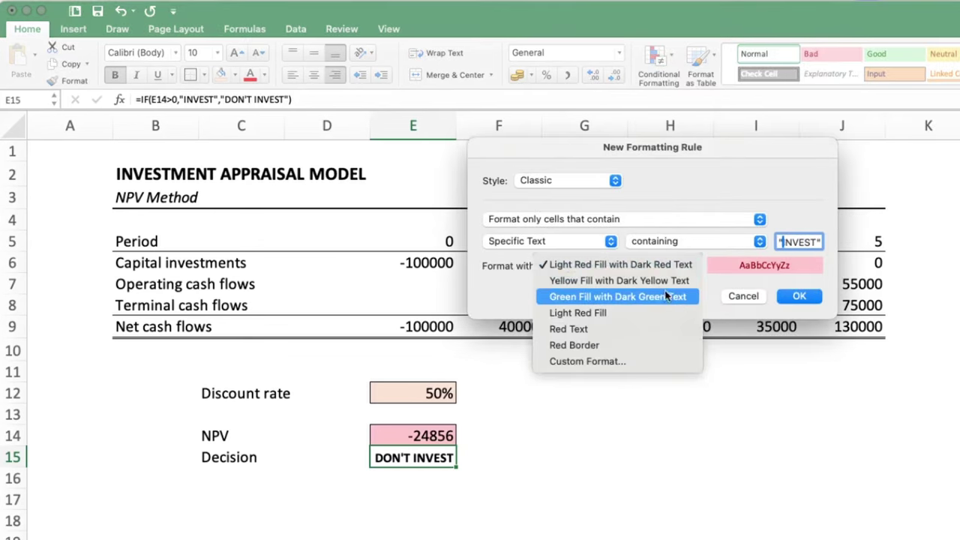
click(616, 298)
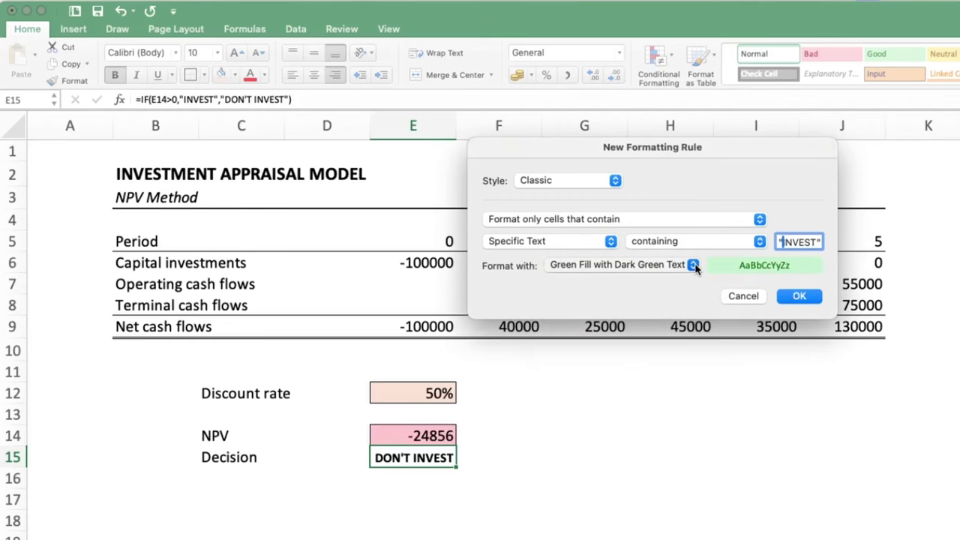
click(798, 297)
Add a Text that Contains rule for DON'T INVEST with red highlighting.
click(658, 56)
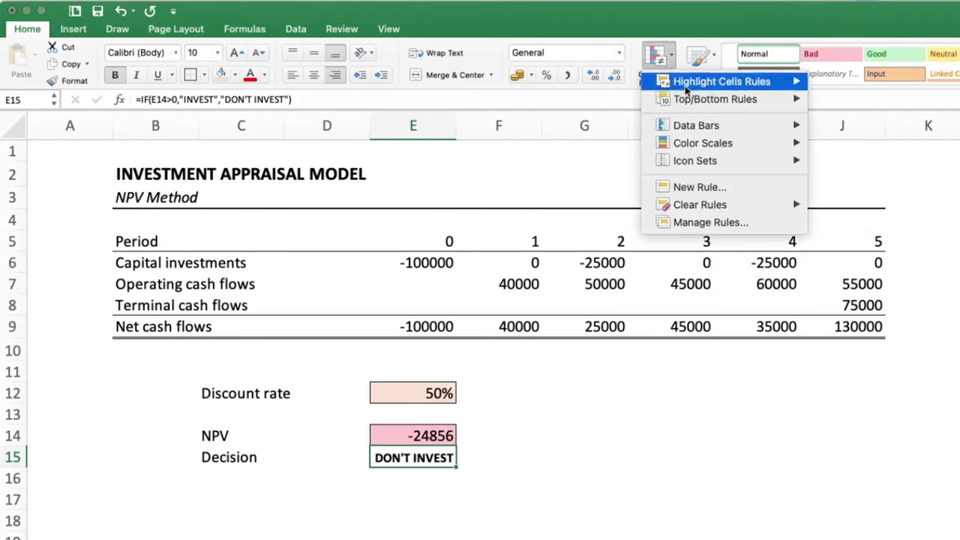
mouse_move(750, 81)
click(832, 154)
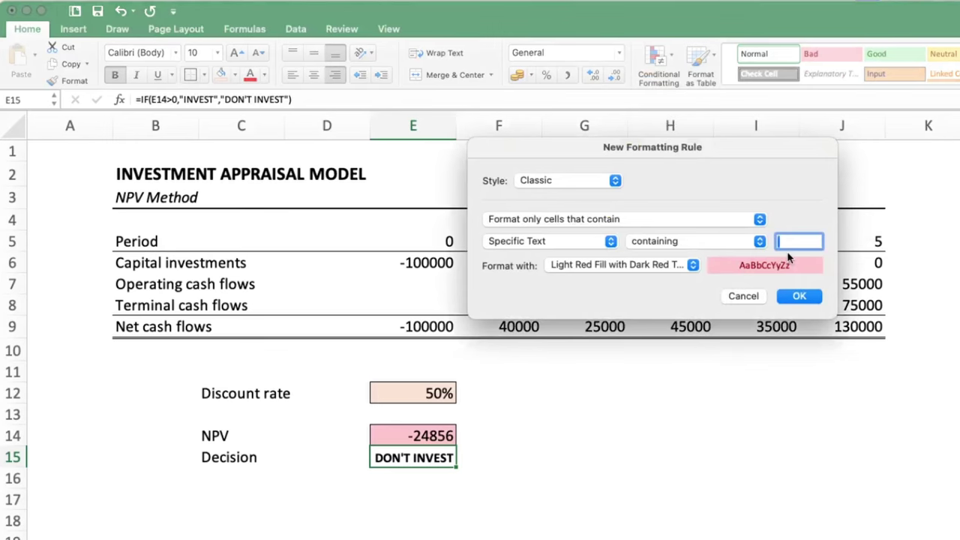
text("DON'TIN)
text(VEST")
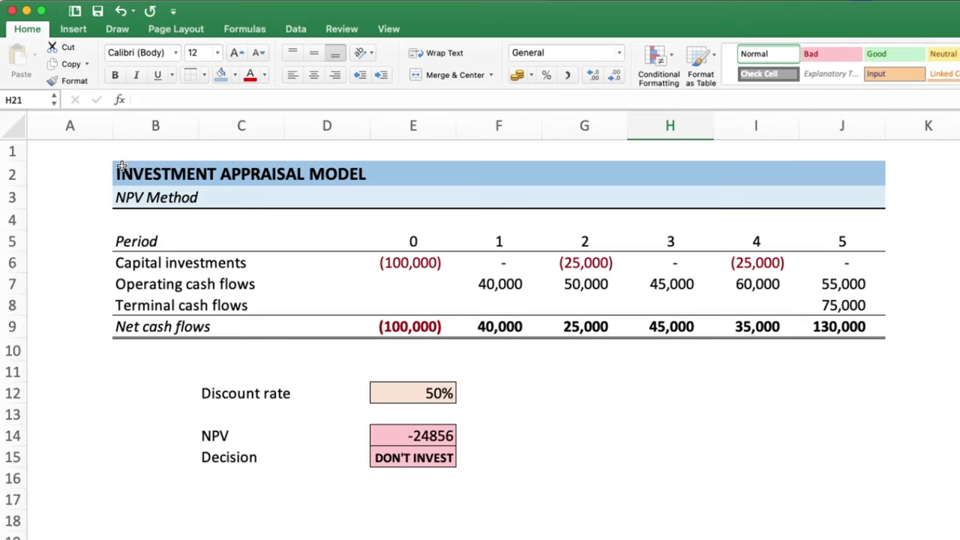
Make the Net cash flows label in B9 bold.
drag(385, 263, 806, 331)
click(555, 453)
click(145, 327)
click(115, 75)
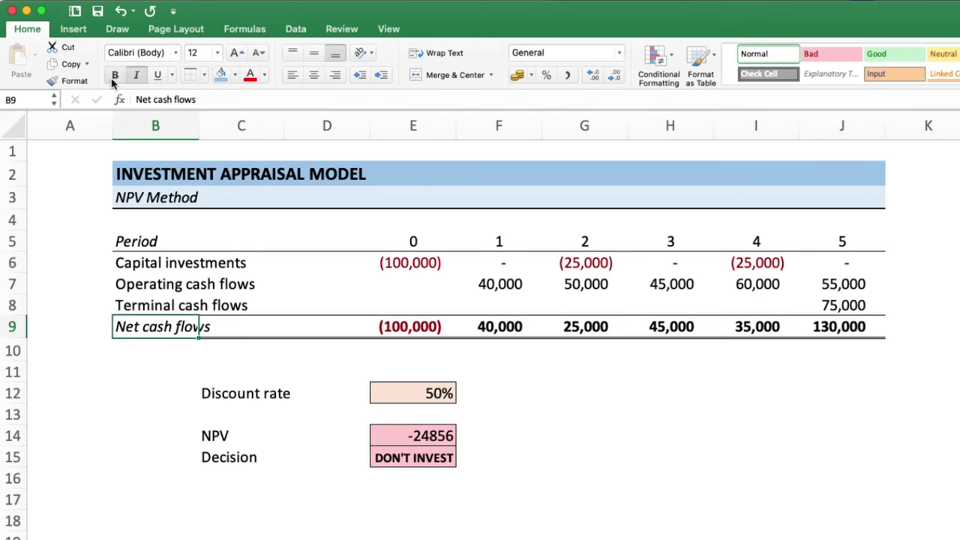
click(555, 455)
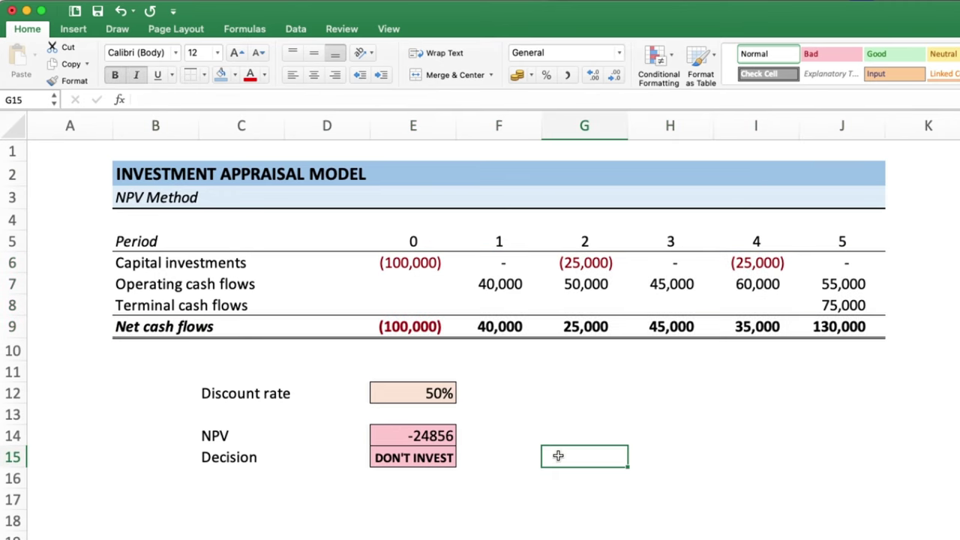
Reset the discount rate in E12 to 10% and save the workbook.
click(419, 393)
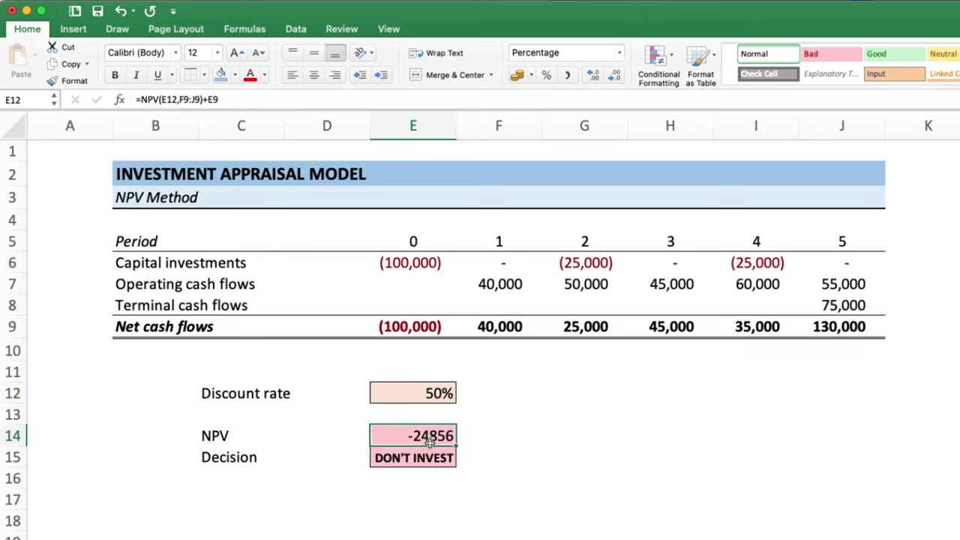
drag(428, 432, 432, 445)
click(435, 390)
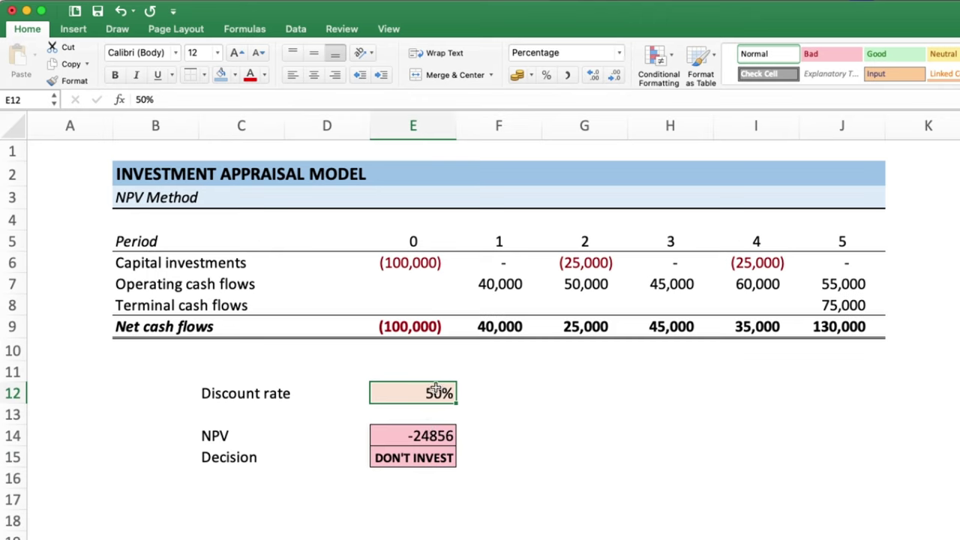
text(10)
key(Return)
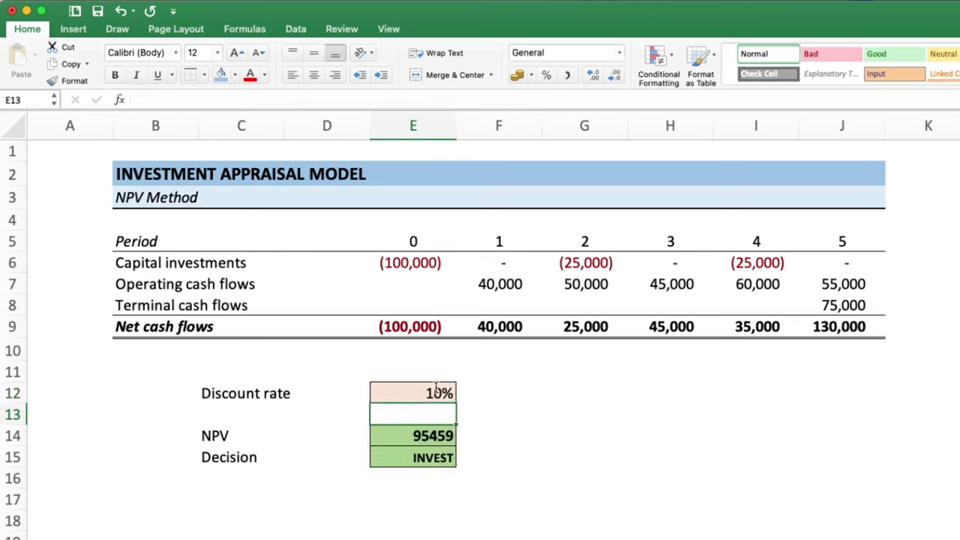
click(588, 519)
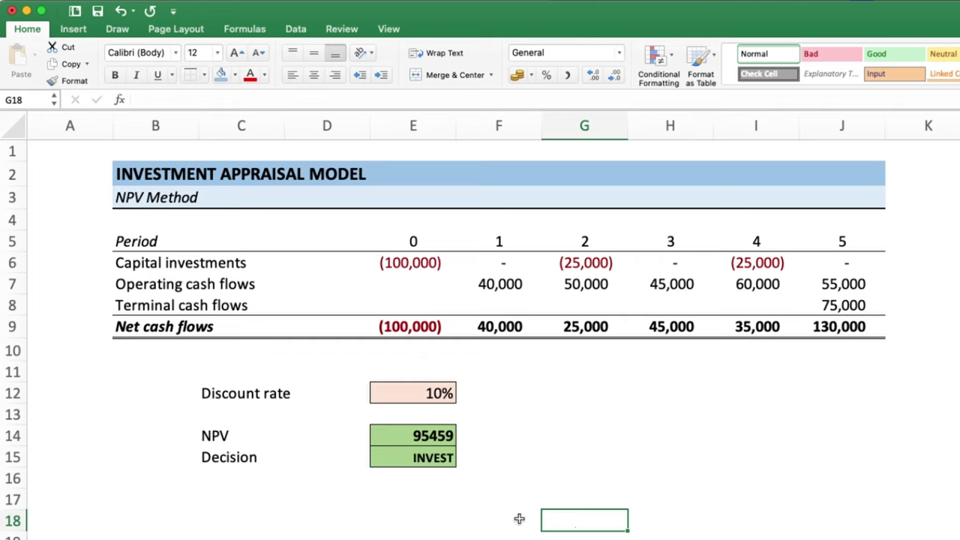
click(98, 12)
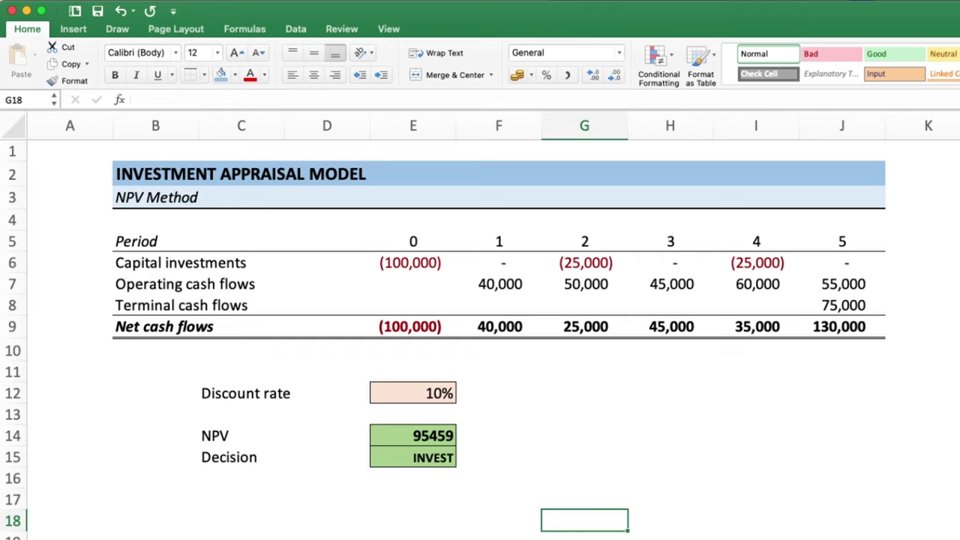